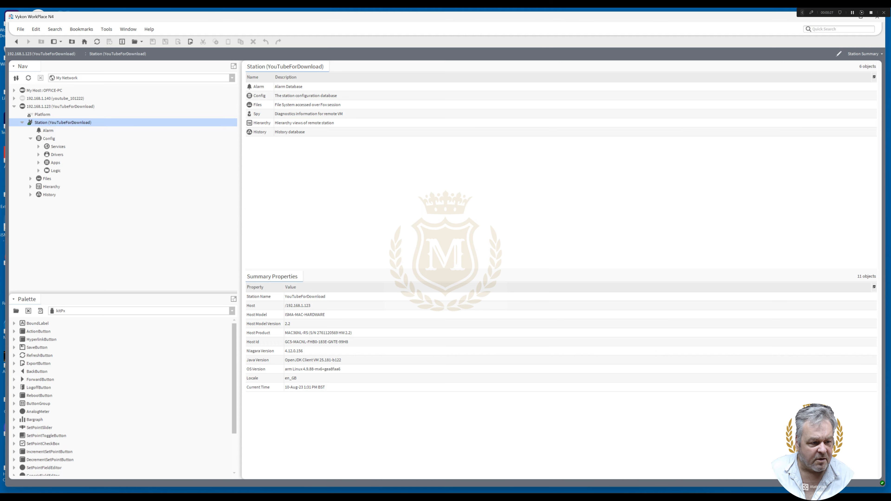
Expand the Services folder under the station's Config and open the email palette
left_click(38, 147)
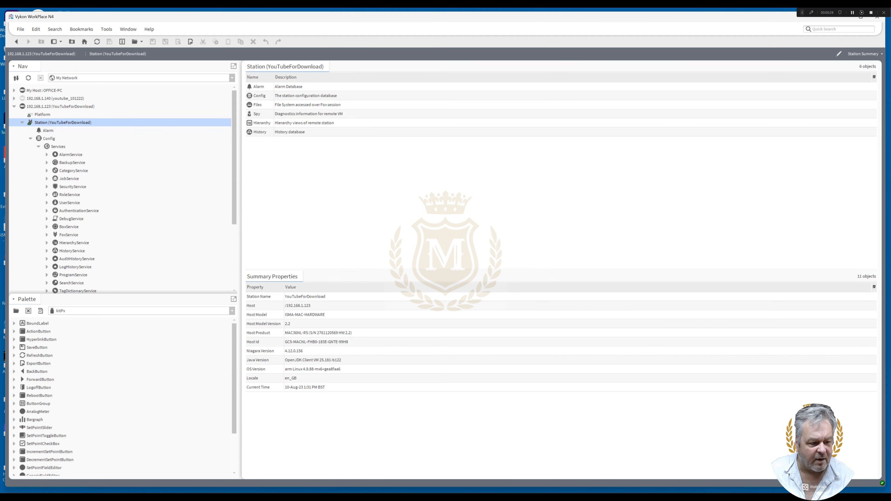
scroll(119, 190, "down", 3)
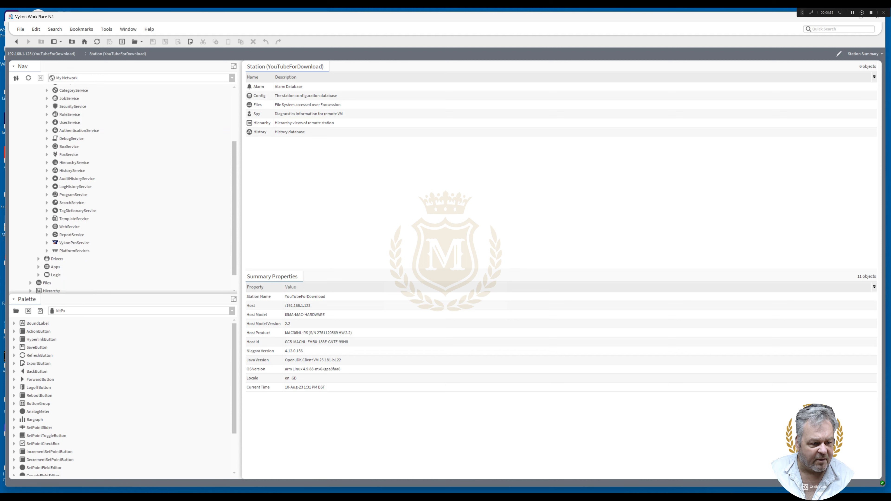
scroll(120, 190, "up", 2)
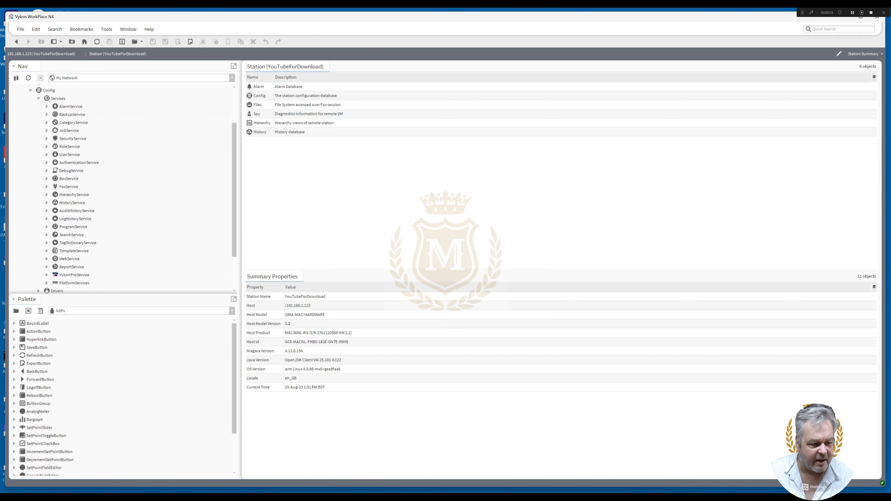
left_click(16, 311)
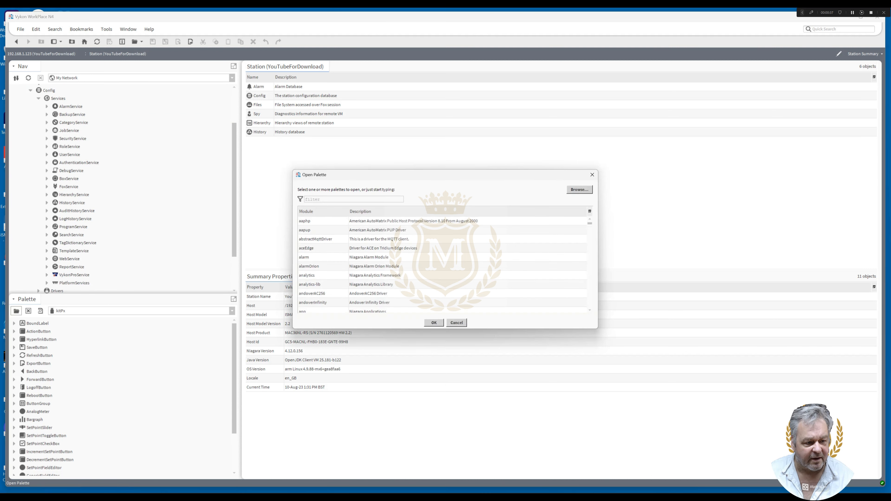
type("em")
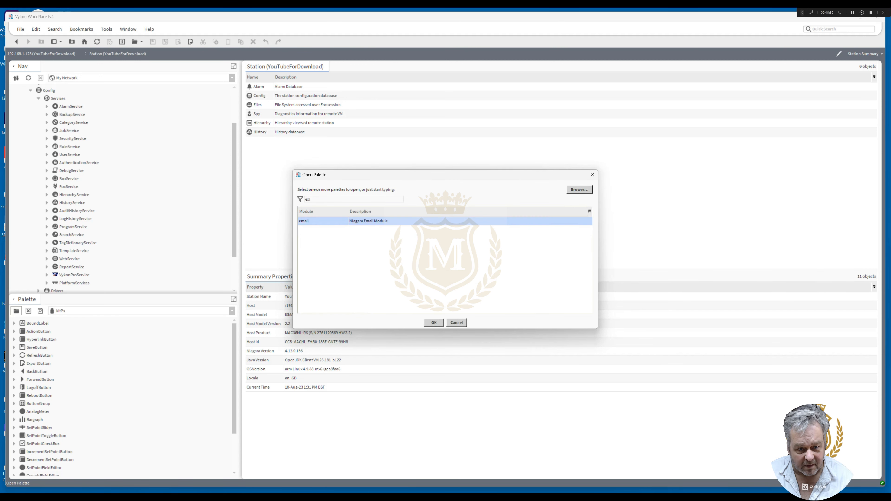
key("Return")
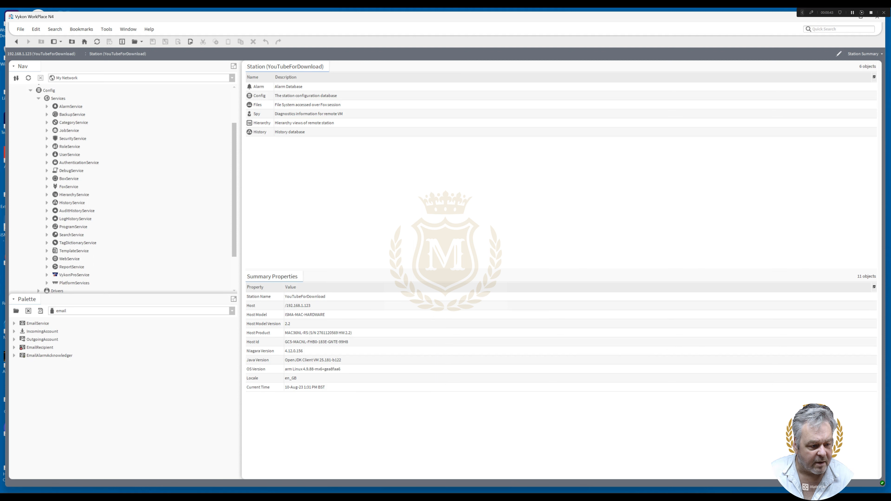
Add an EmailService to the station's Services and place an OutgoingAccount inside it, keeping the default names
left_click_drag(37, 323, 51, 99)
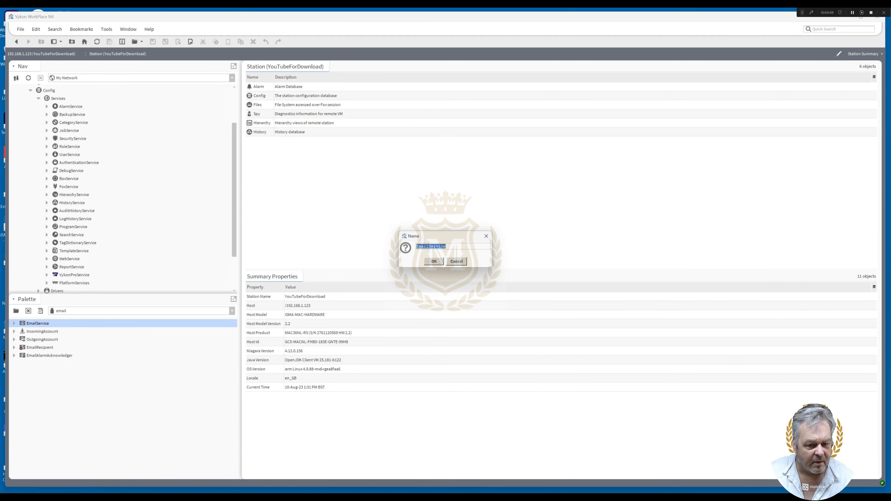
key("Return")
scroll(122, 188, "down", 3)
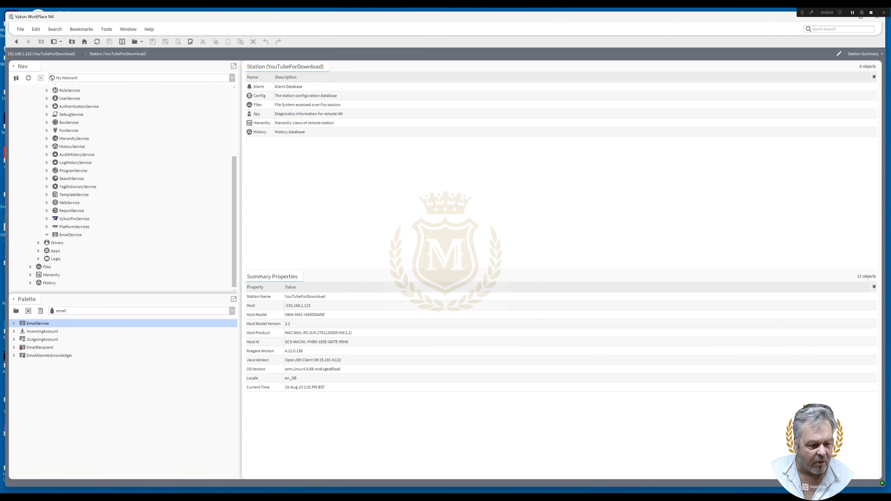
left_click(42, 340)
left_click_drag(42, 340, 67, 236)
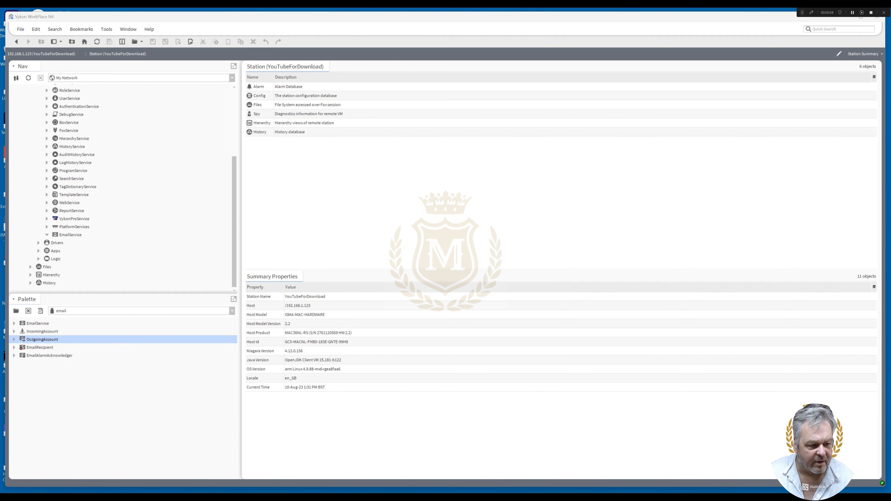
key("Return")
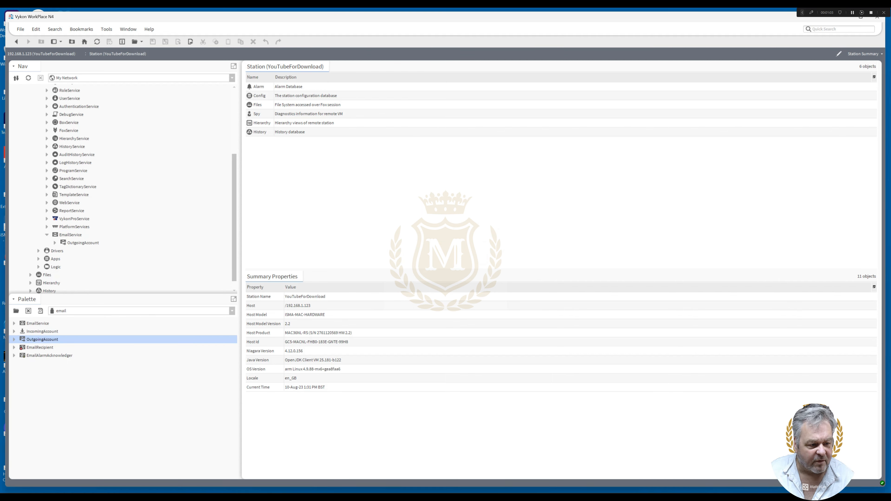
Open the OutgoingAccount's properties and set the hostname to smtp.gmail.com and the port to 587
double_click(83, 243)
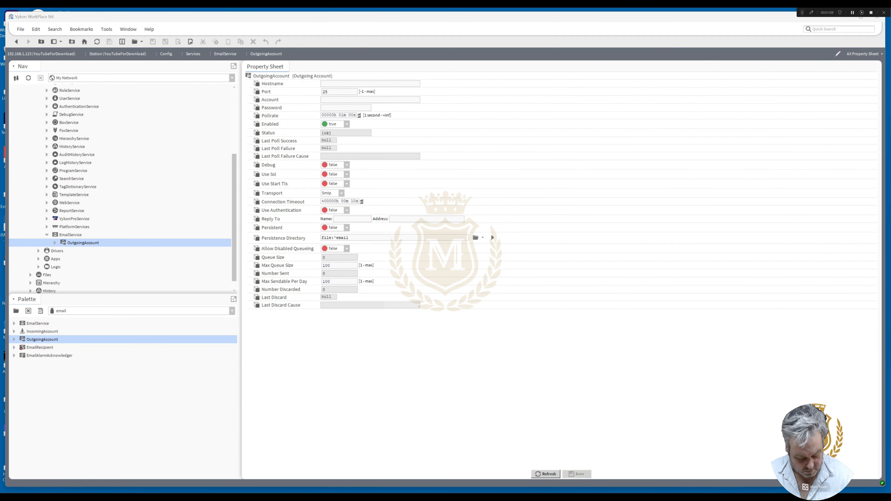
left_click(337, 83)
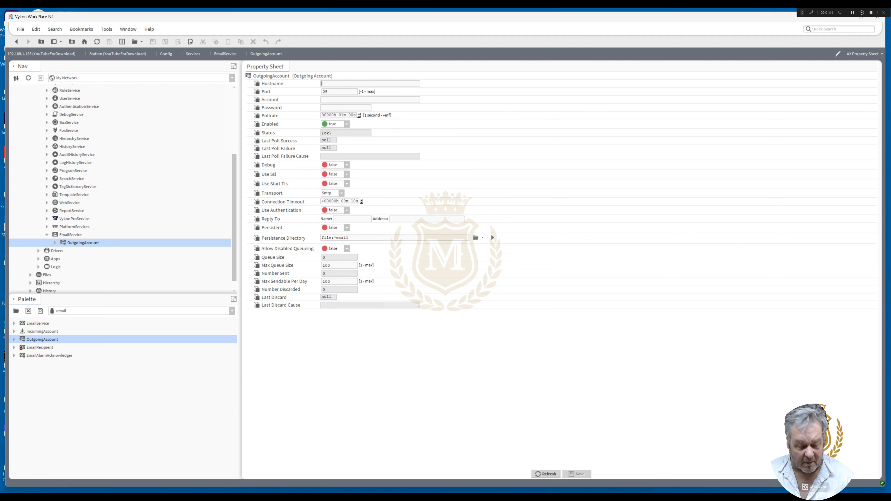
type("smtp.gmail.com")
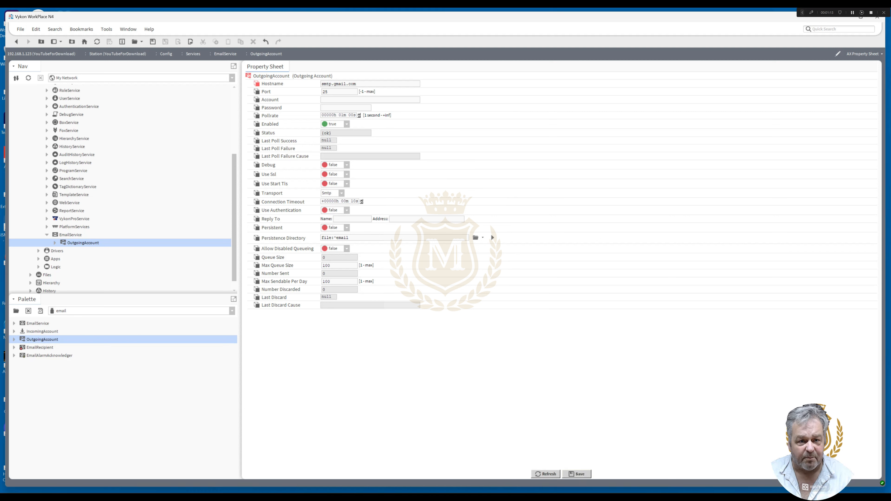
key("Tab")
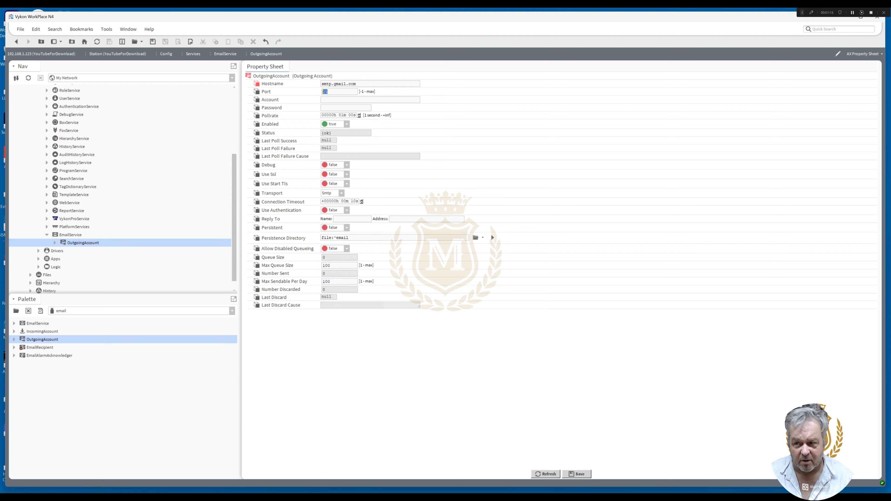
type("5")
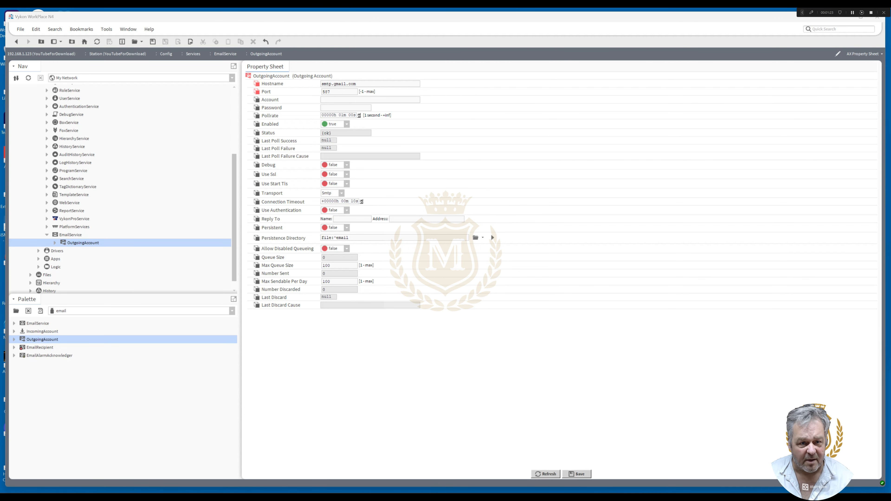
Fill in the OutgoingAccount's Account field with the sending e-mail address and enter the account password
key("ctrl+v")
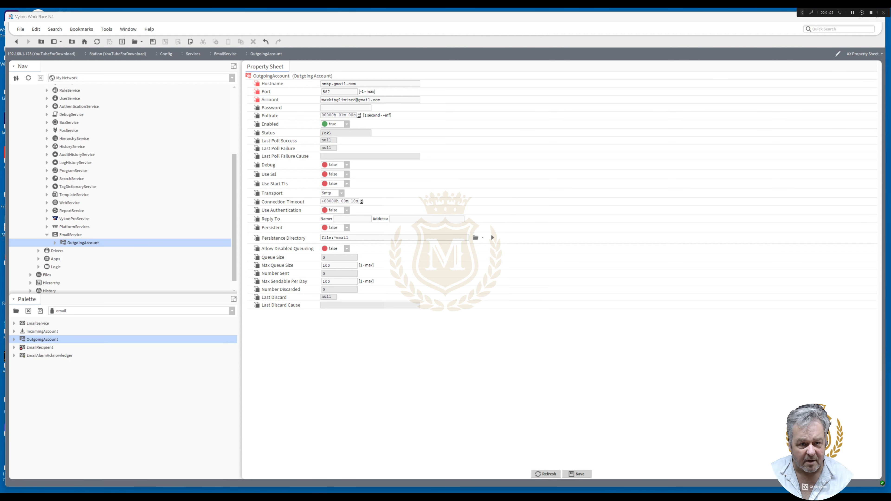
left_click(345, 108)
key("ctrl+v")
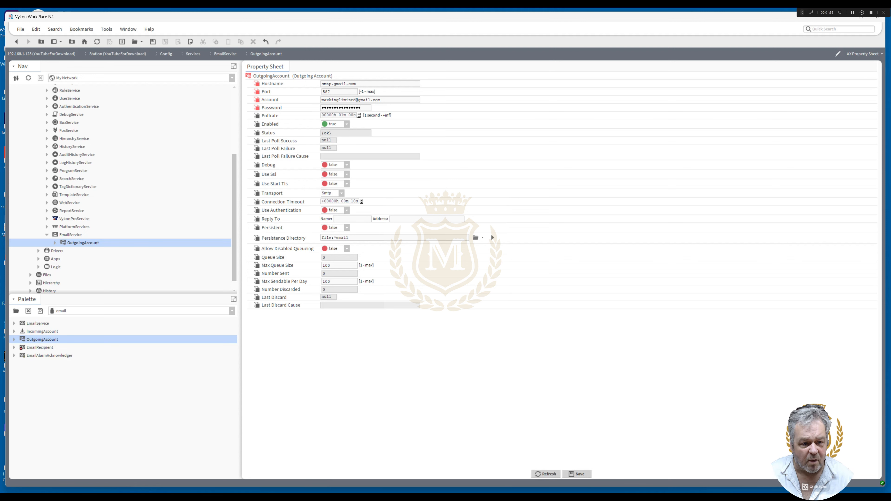
Set Use Start Tls to true and fill in Reply To with the name "info" and the reply e-mail address
left_click(347, 184)
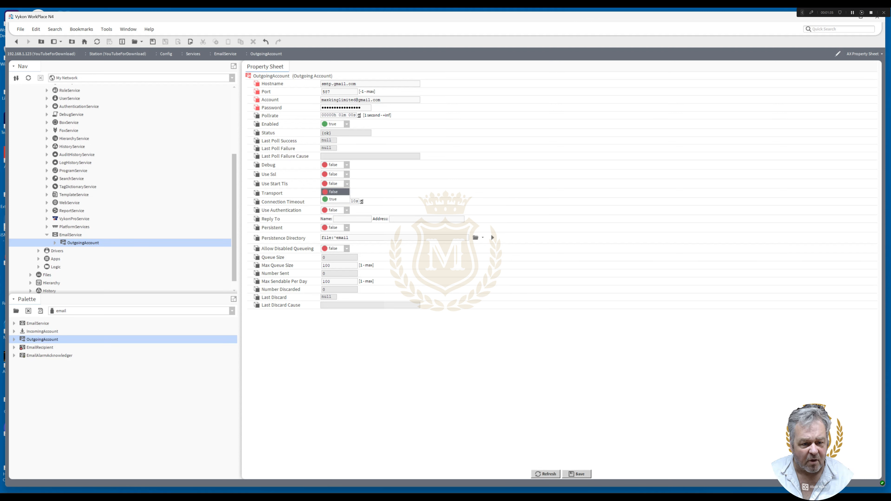
left_click(333, 199)
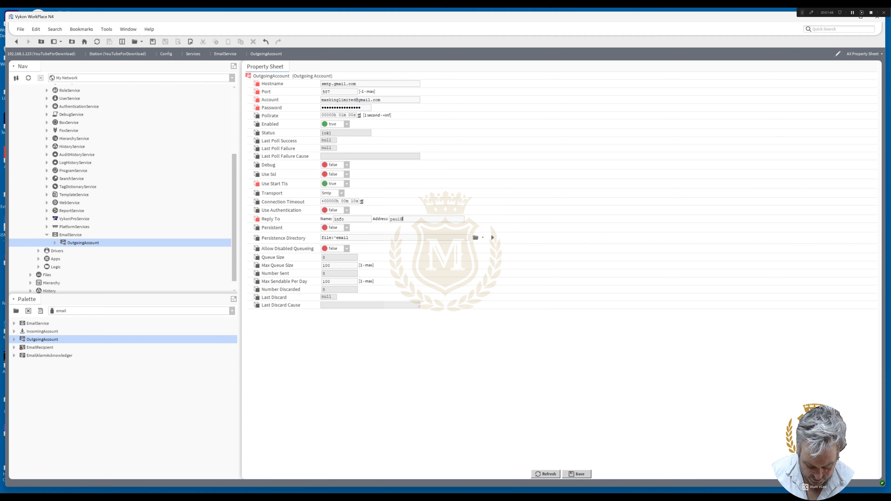
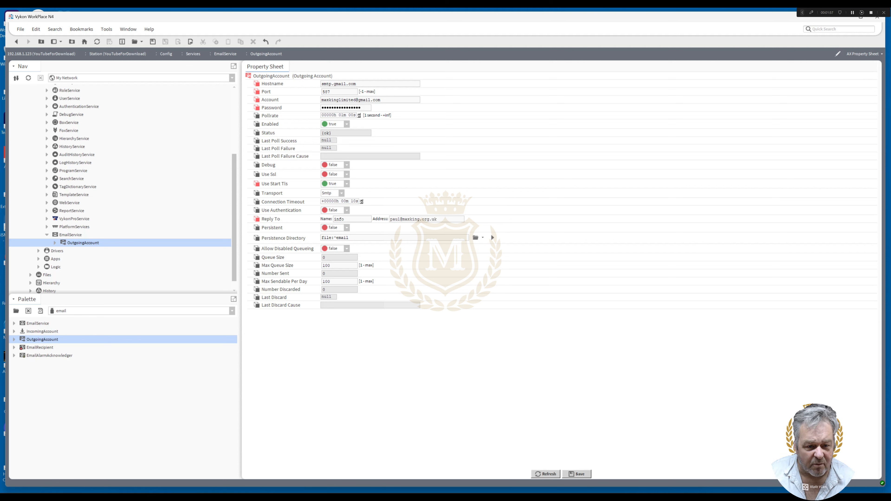
Set Use Authentication to true and save the OutgoingAccount's properties
left_click(347, 210)
left_click(333, 226)
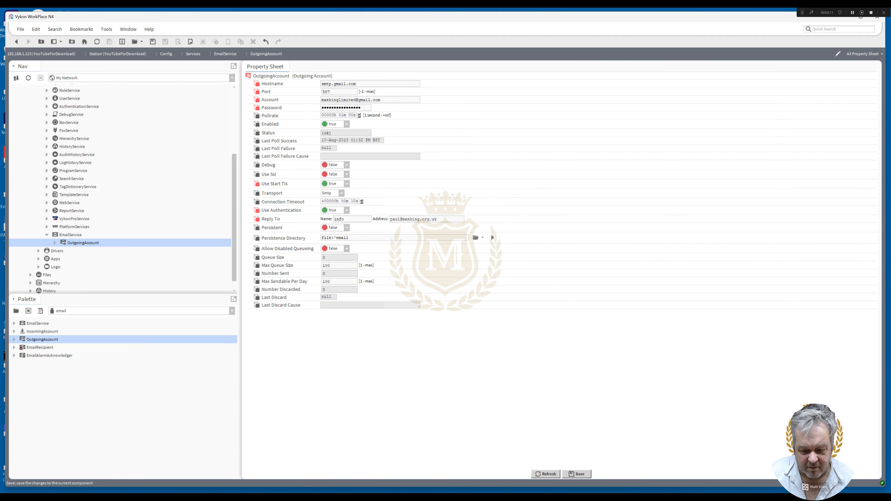
left_click(576, 474)
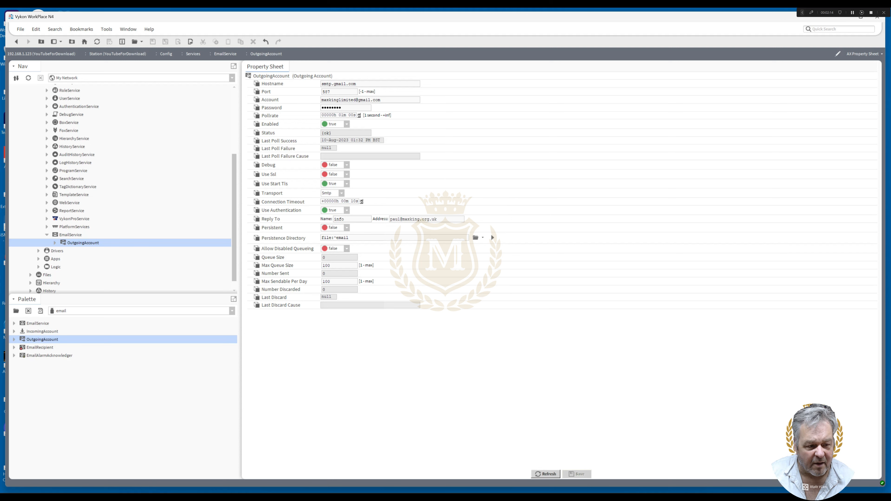
Start the OutgoingAccount's Send action and fill in the sender's name and e-mail address in the From fields
right_click(84, 243)
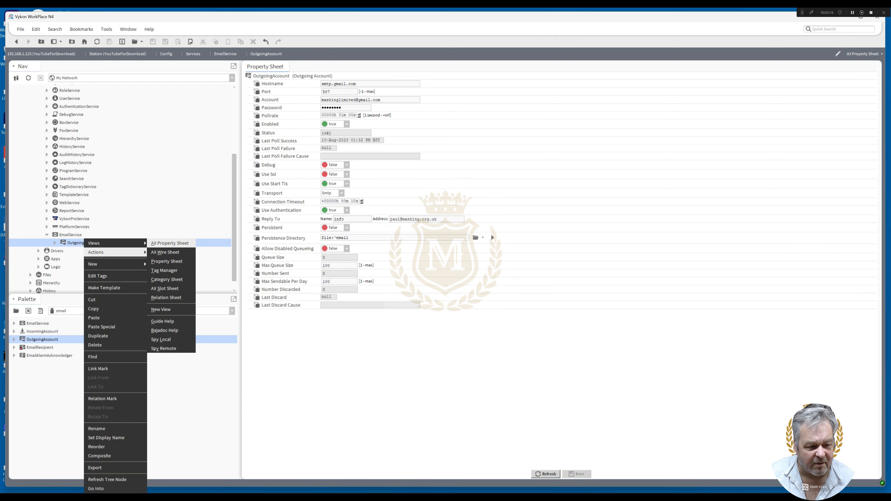
mouse_move(106, 243)
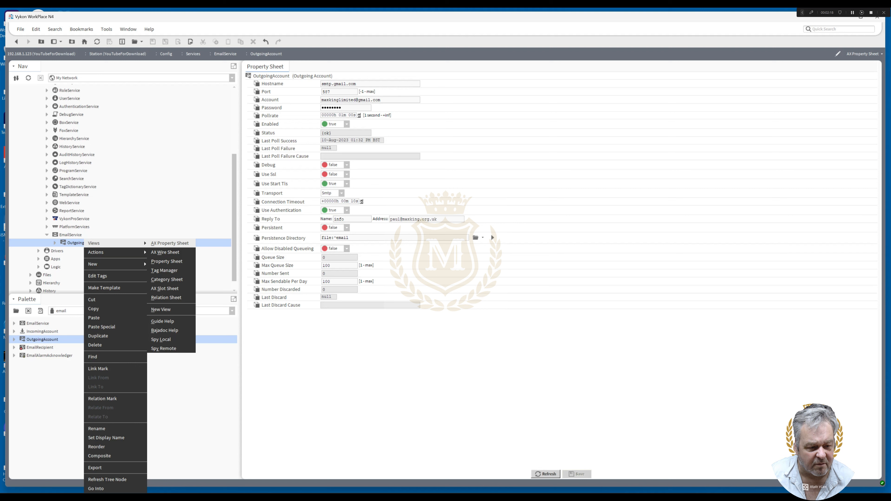
left_click(156, 252)
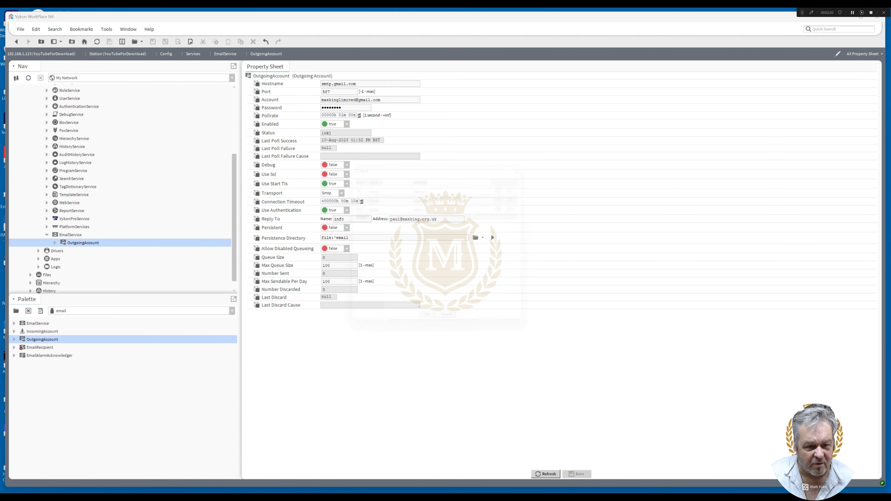
type("p")
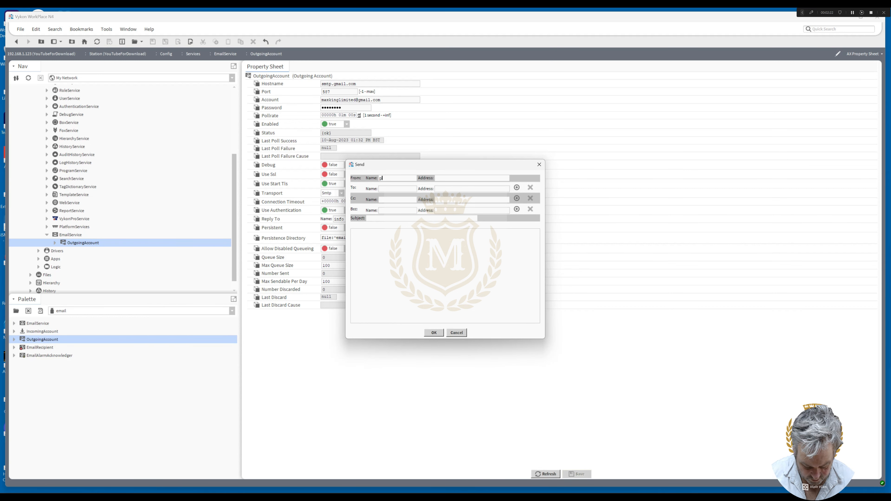
type("aul")
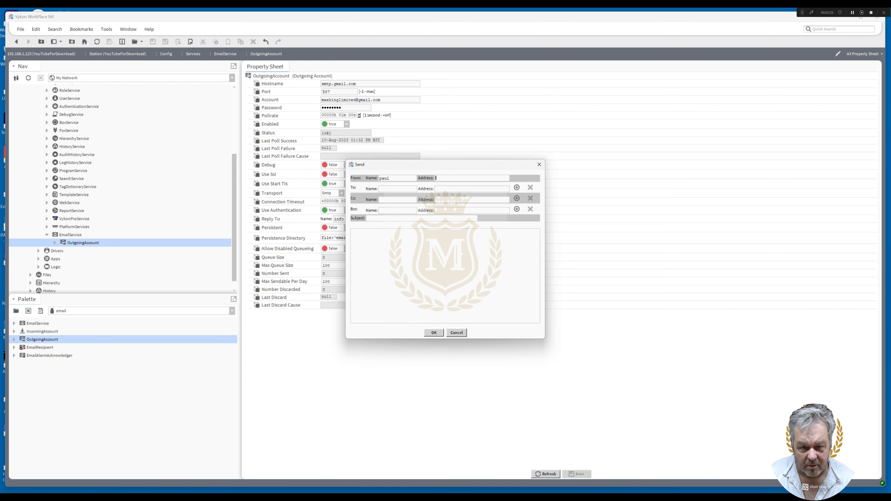
key("Tab")
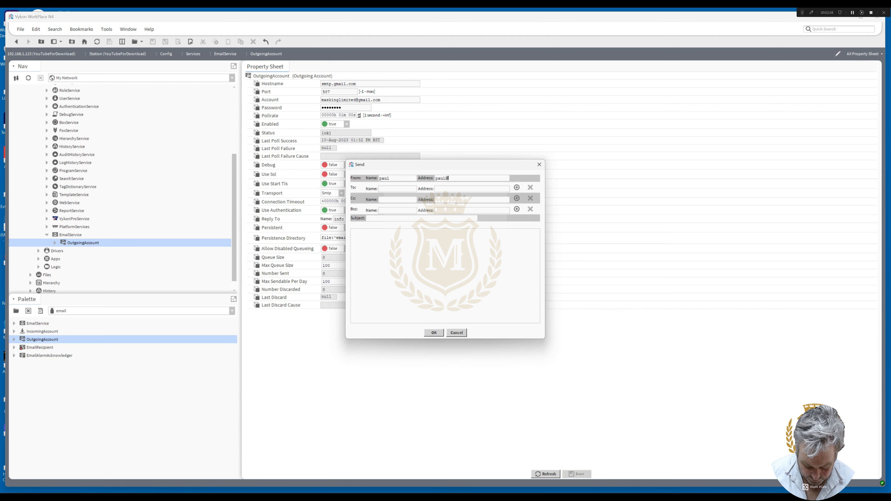
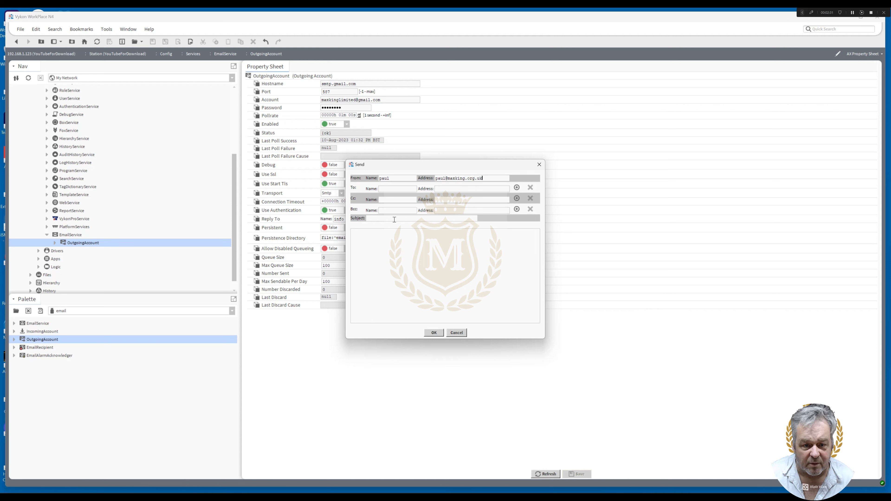
type("test")
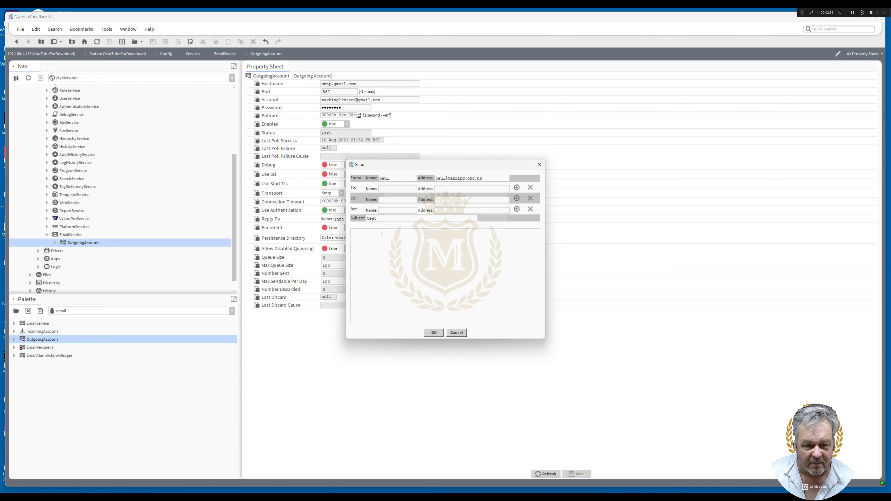
Try to send the e-mail with the subject "test" and the message "testing email from MAC36NL Station"
left_click(381, 235)
type("testi")
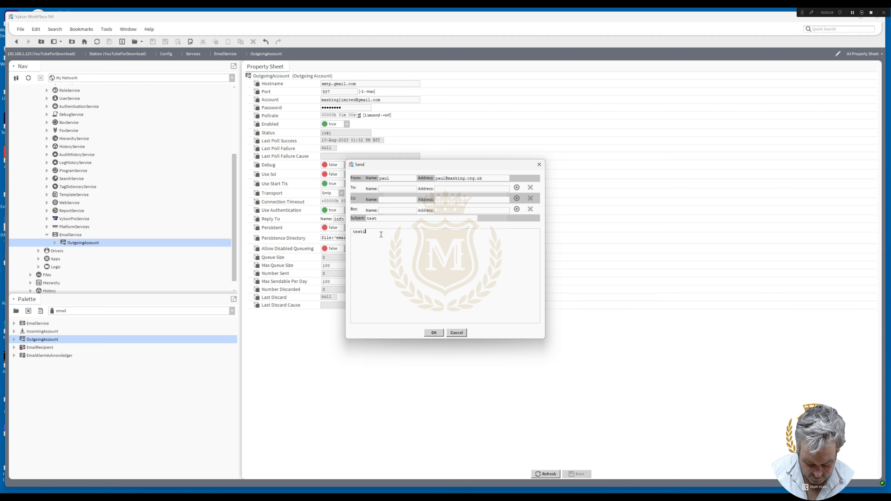
type("ng ema")
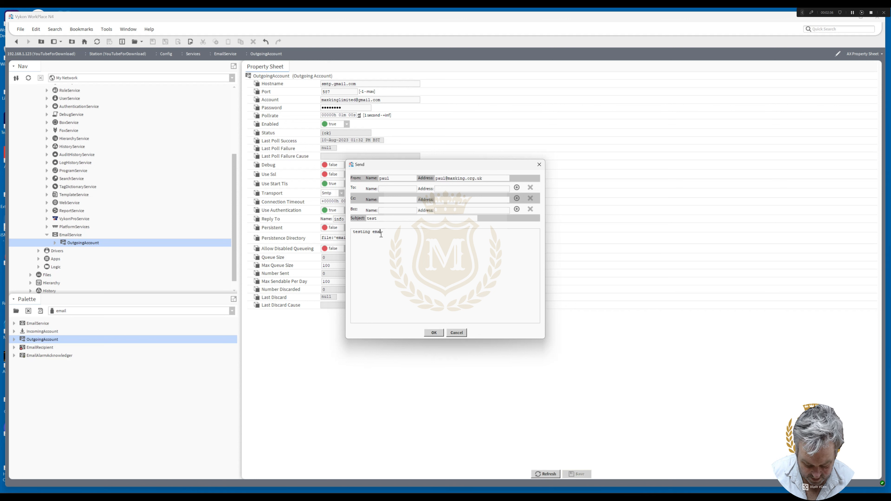
type("il from")
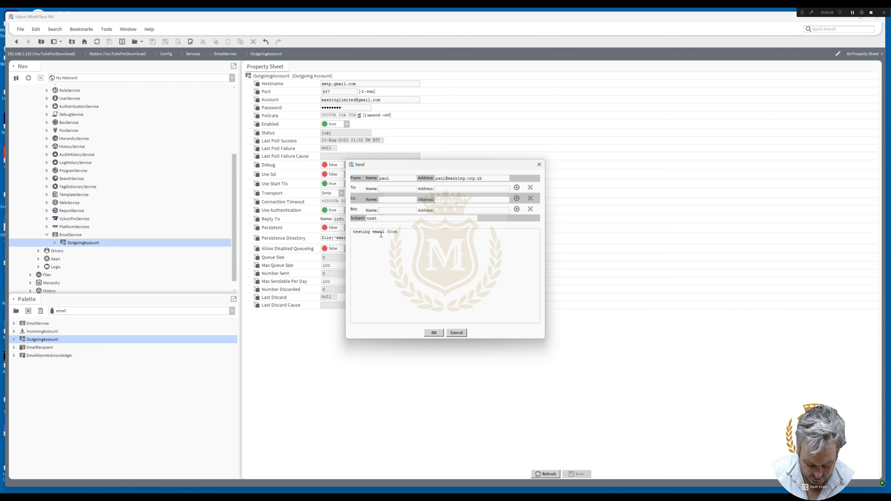
type(" MAC36N")
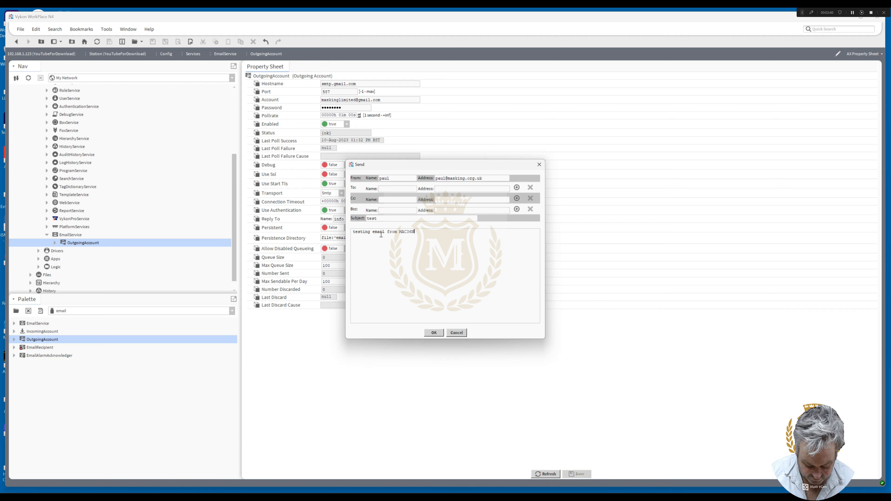
type("L Station")
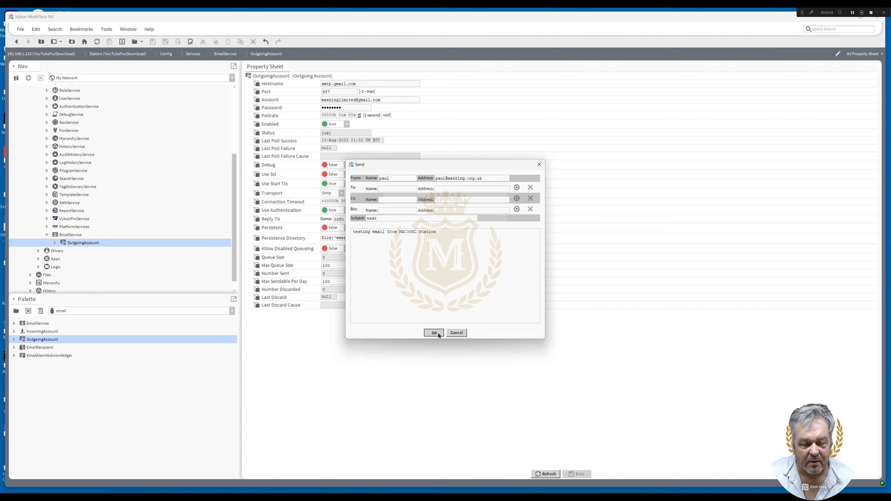
left_click(438, 333)
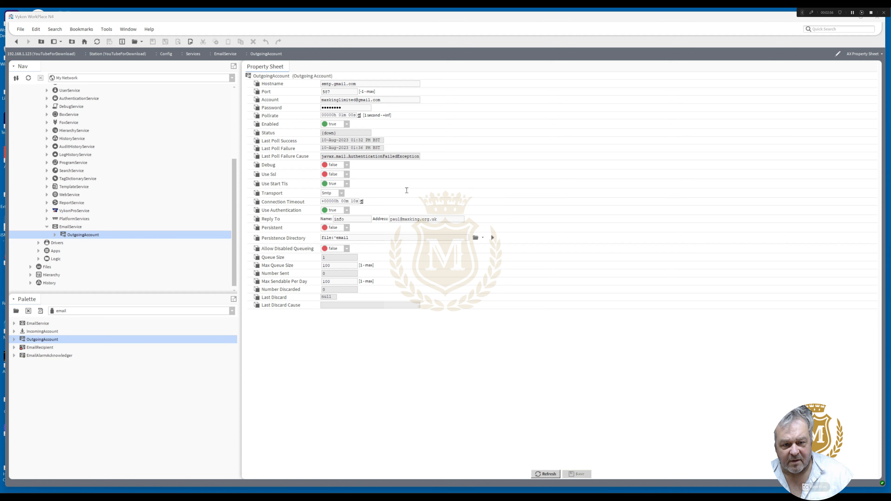
Replace the Reply To address with the sending address copied from the Account field and save the OutgoingAccount
triple_click(395, 99)
key("ctrl+c")
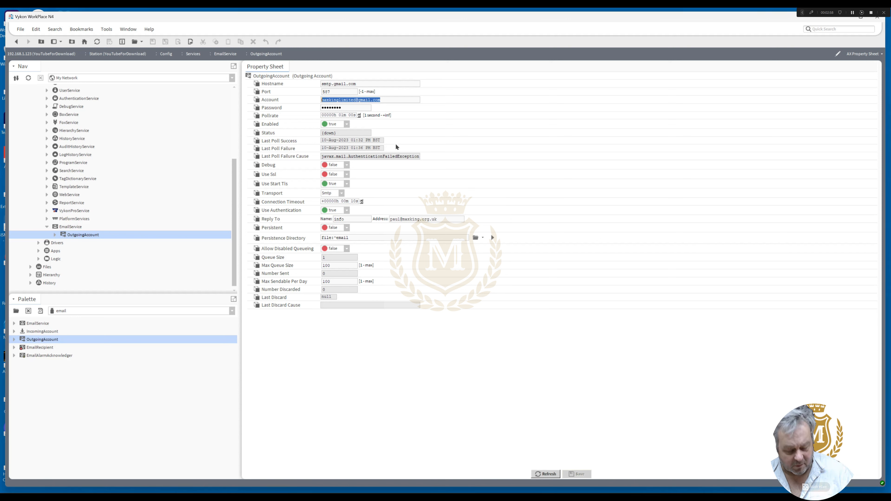
triple_click(447, 218)
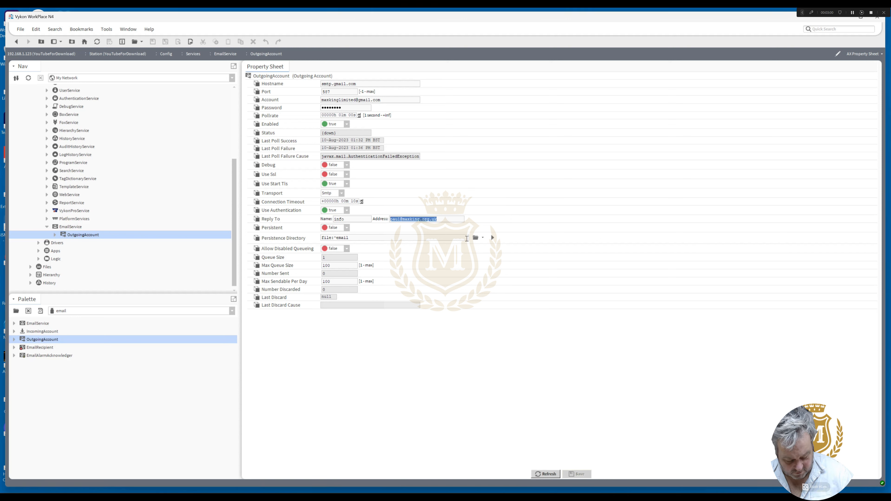
key("ctrl+v")
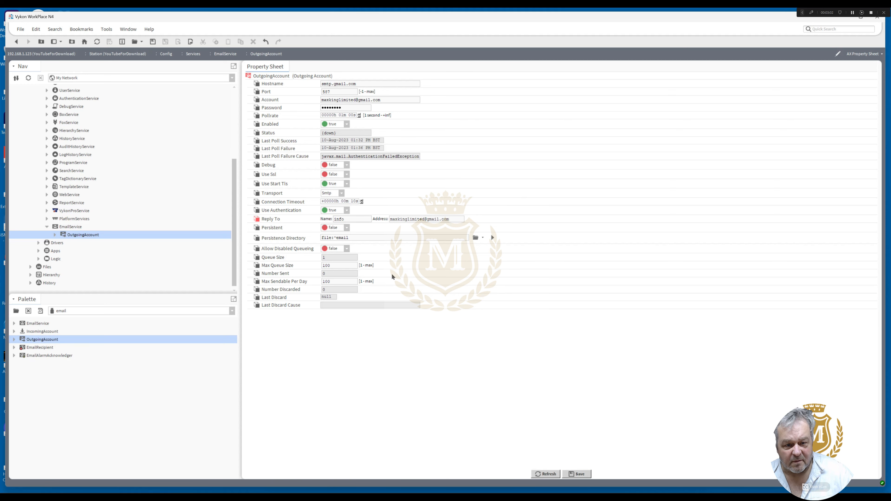
left_click(577, 474)
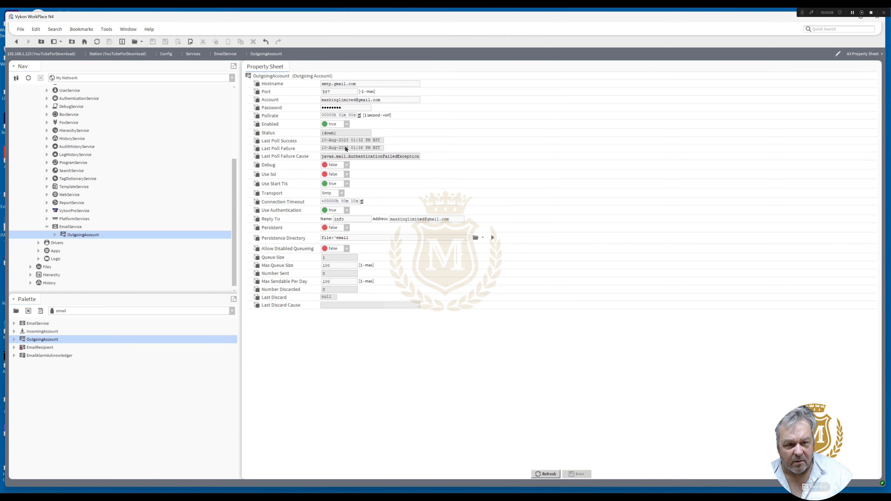
Set the OutgoingAccount's Enabled property to false and back to true, saving after each change
left_click(347, 123)
left_click(333, 139)
left_click(578, 474)
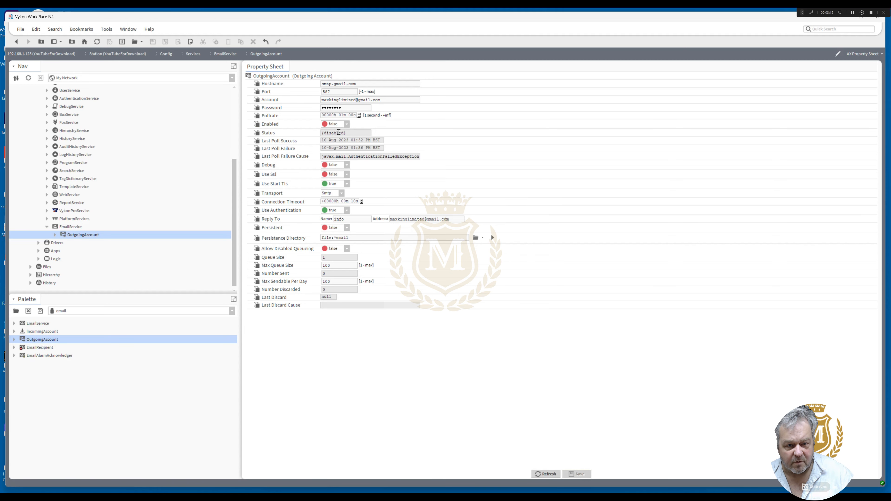
left_click(346, 125)
left_click(333, 132)
left_click(577, 474)
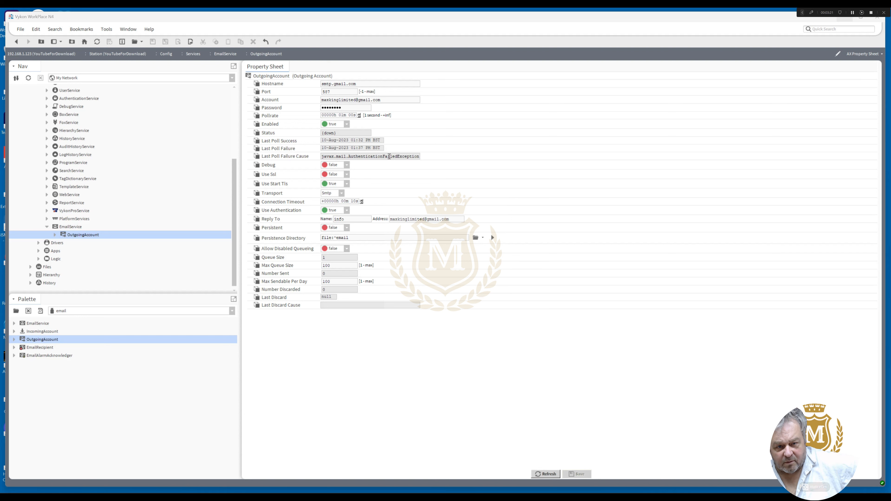
Read the Last Poll Failure Cause, replace the OutgoingAccount's Password with the pasted account password, and save
left_click_drag(389, 156, 437, 157)
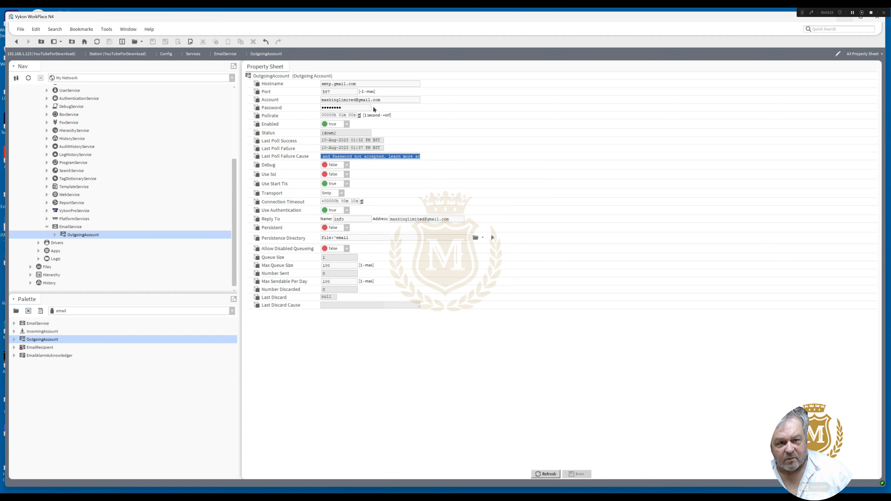
double_click(358, 106)
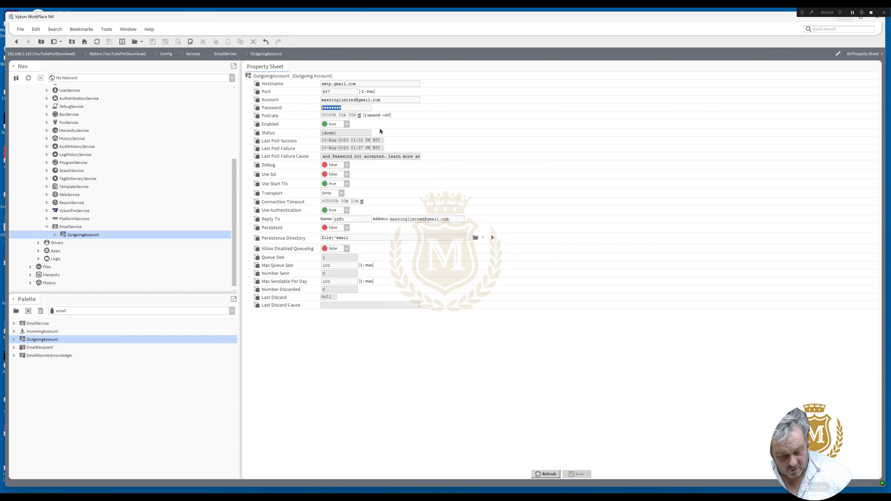
key("ctrl+v")
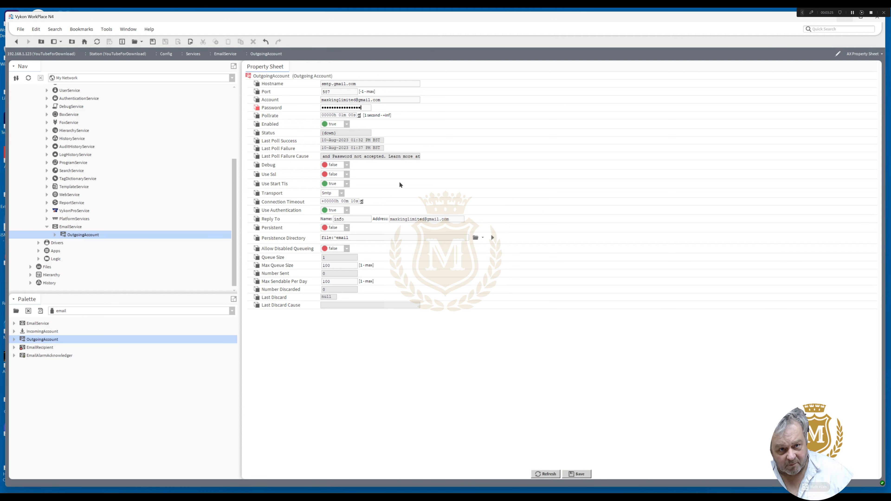
left_click(576, 474)
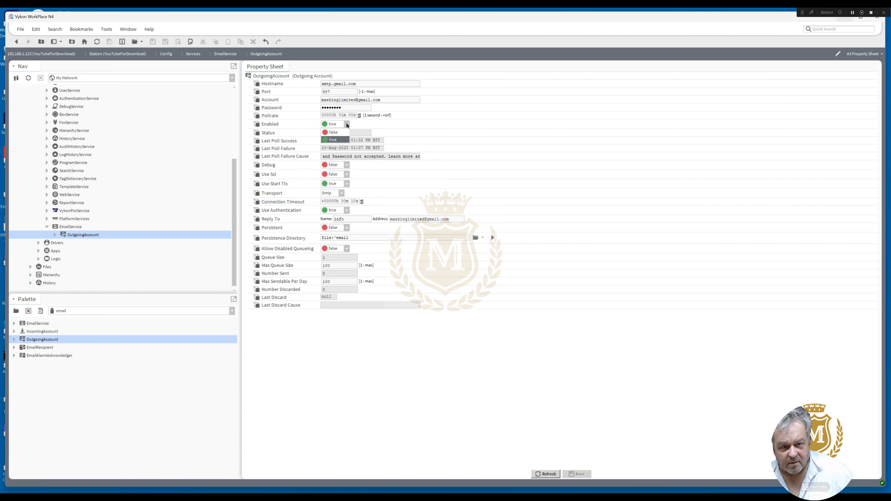
Disable and re-enable the OutgoingAccount, saving each change, and check its Last Poll Failure Cause
left_click(334, 133)
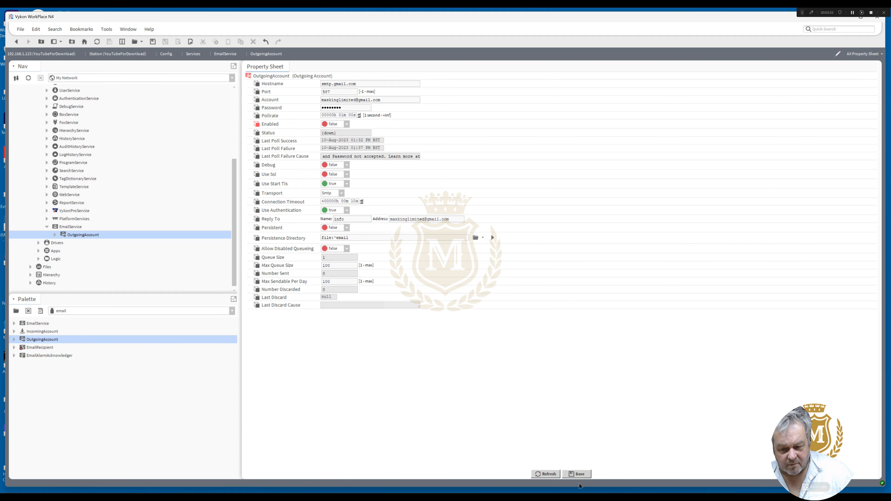
left_click(577, 474)
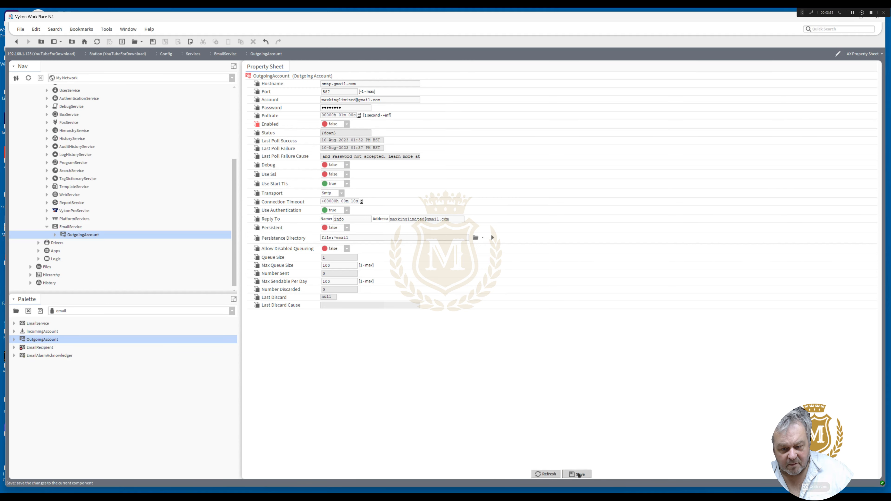
left_click(347, 124)
left_click(333, 140)
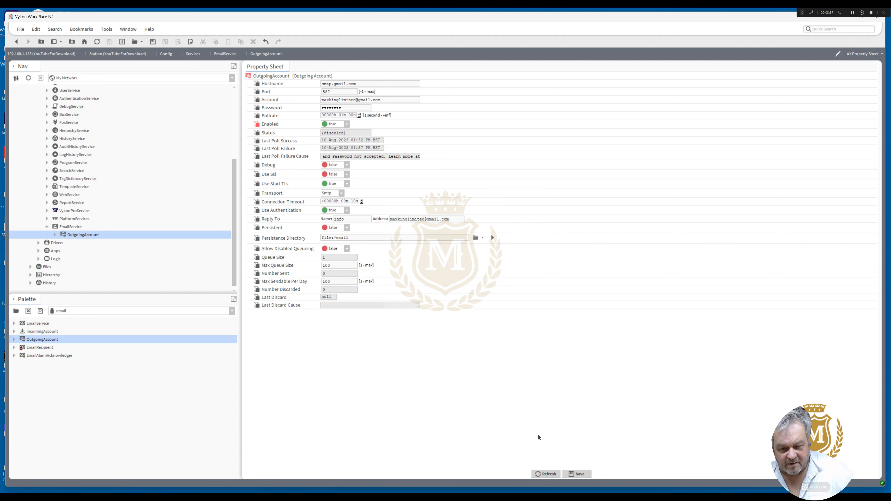
left_click(576, 474)
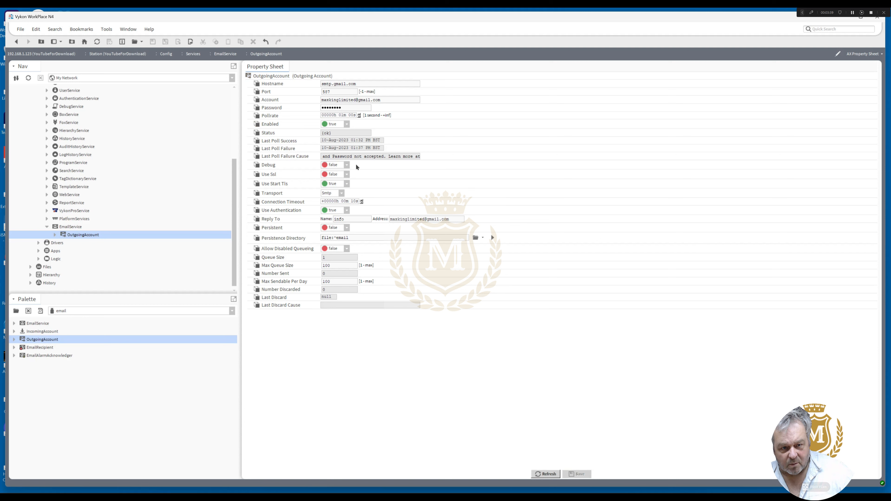
left_click_drag(350, 157, 280, 161)
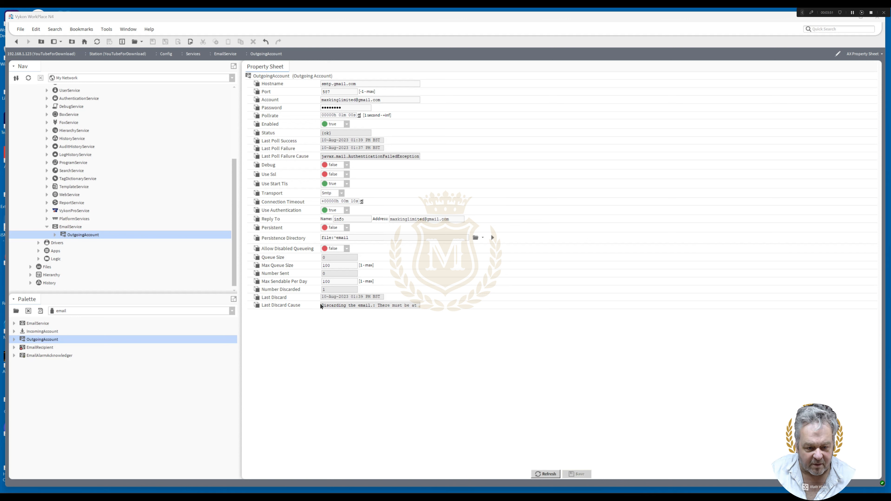
Check the Last Discard Cause, restart the OutgoingAccount's Send action, and fill in the sender's name and Gmail address under From
left_click_drag(321, 306, 434, 307)
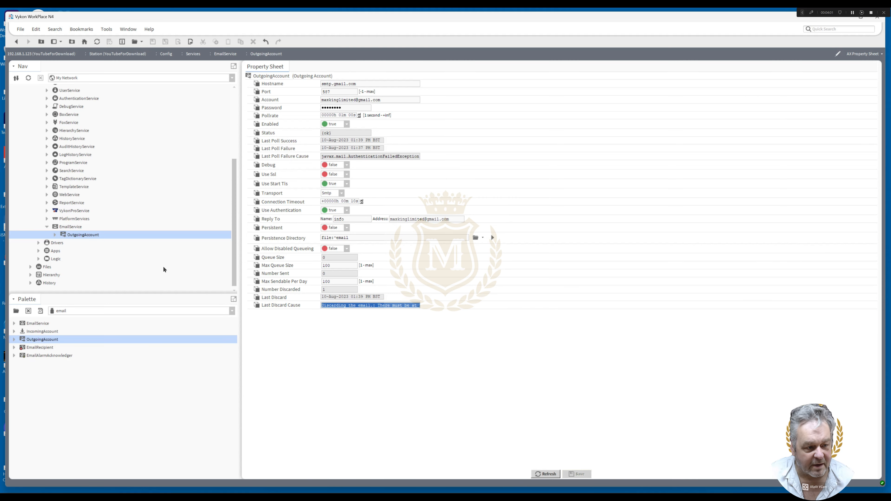
right_click(74, 237)
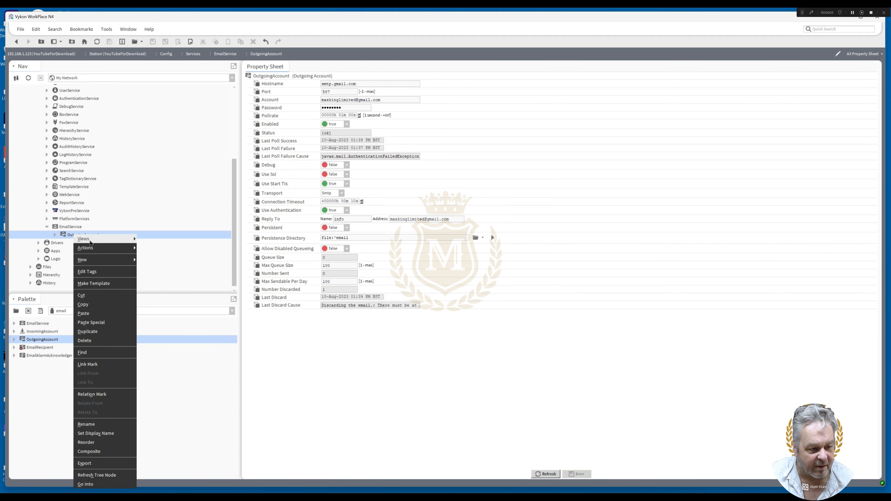
mouse_move(102, 239)
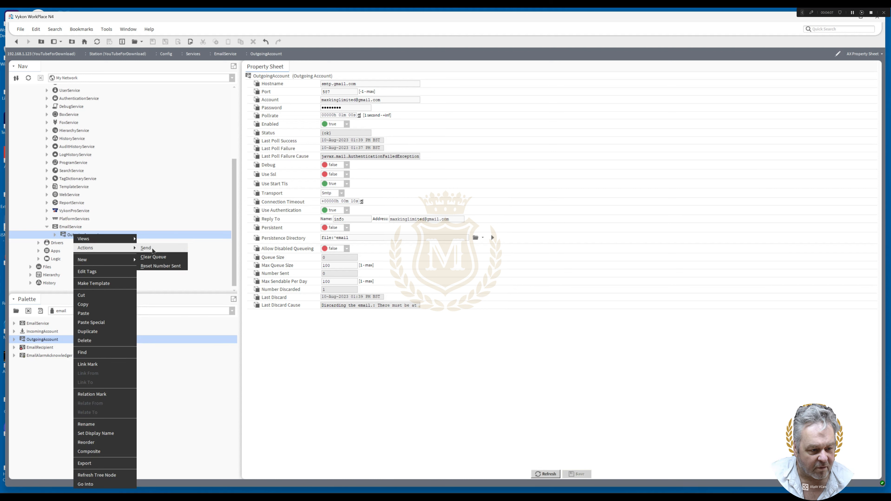
left_click(146, 248)
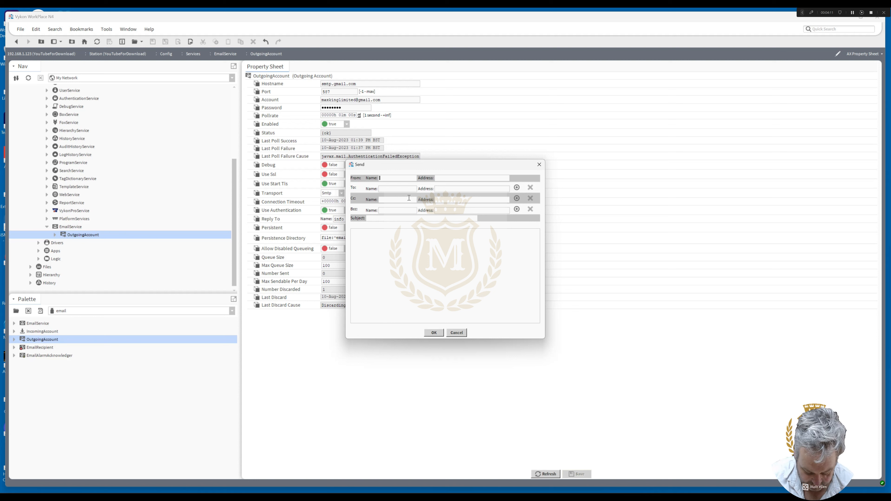
type("paul")
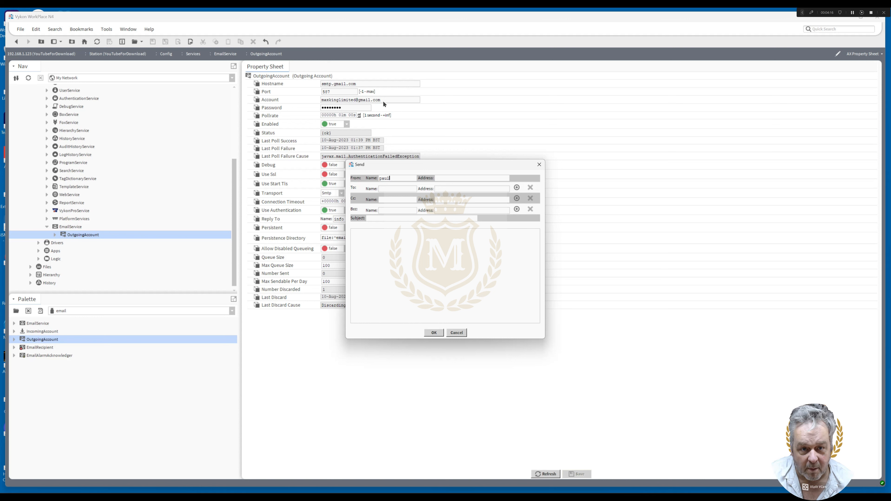
left_click(448, 179)
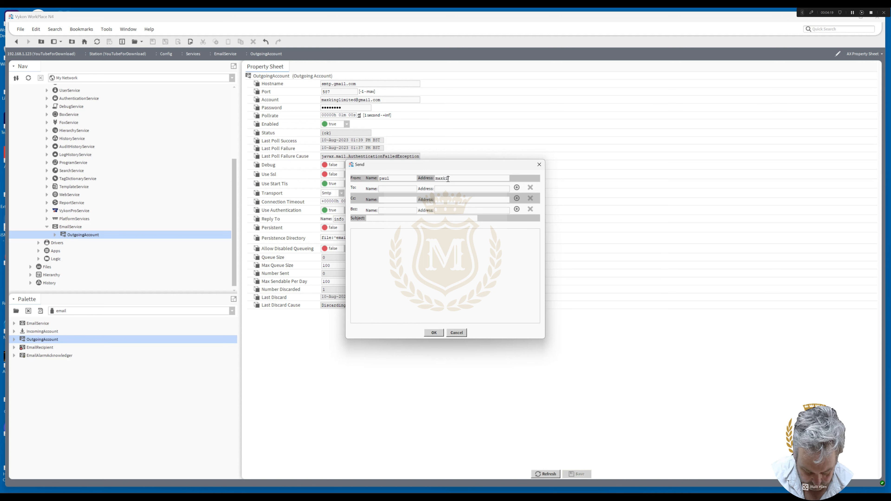
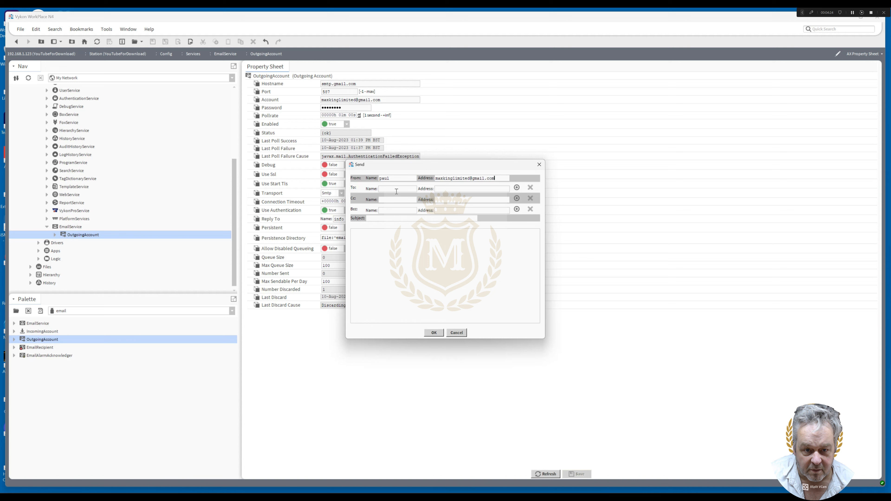
Fill in the To fields with the recipient's name and e-mail address
left_click(396, 189)
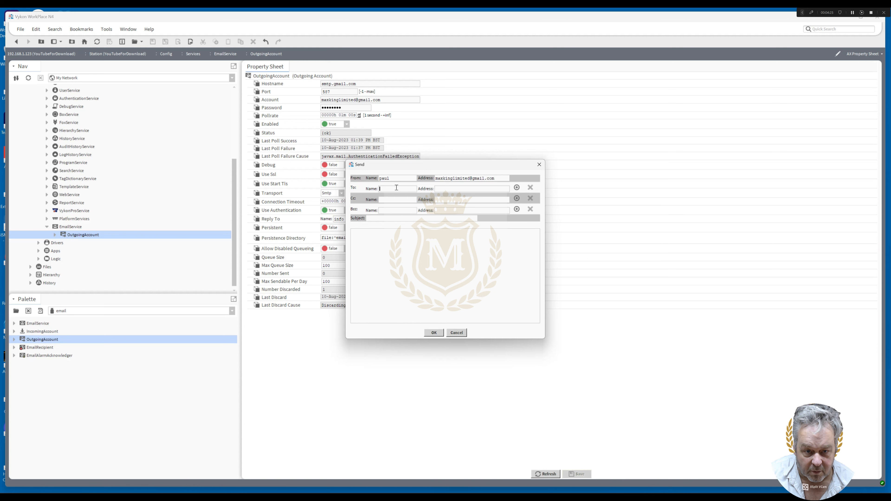
type("paul")
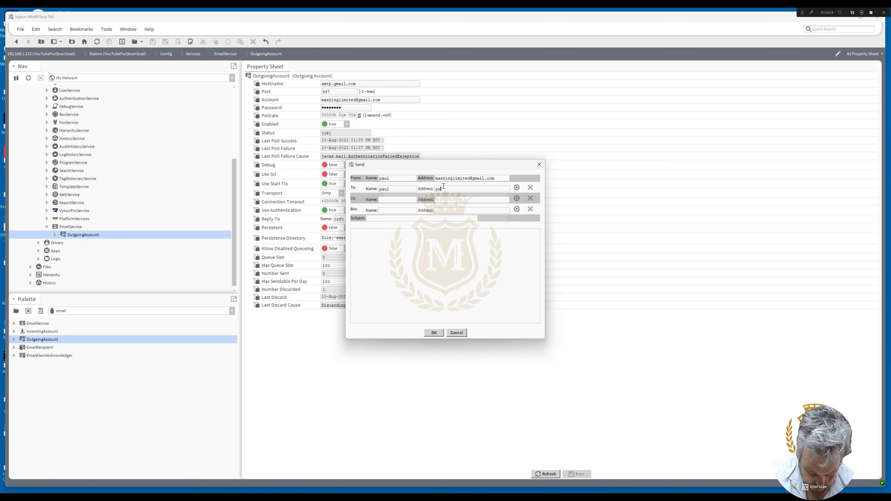
left_click(443, 186)
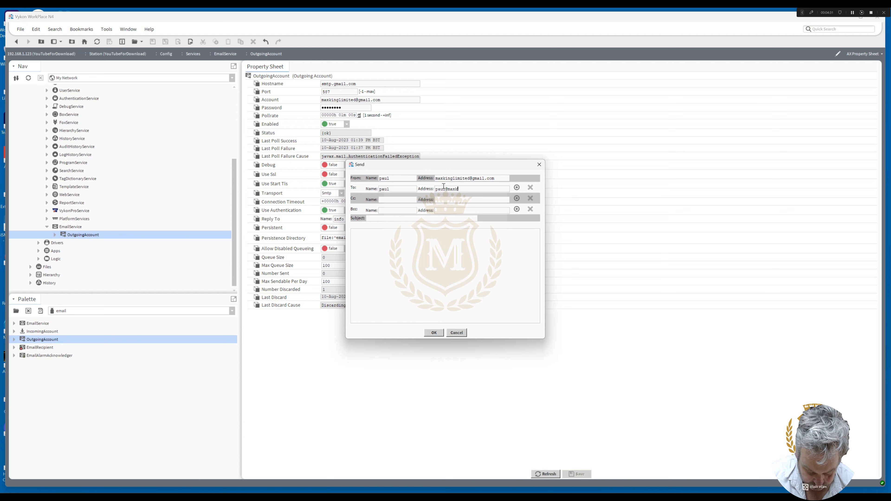
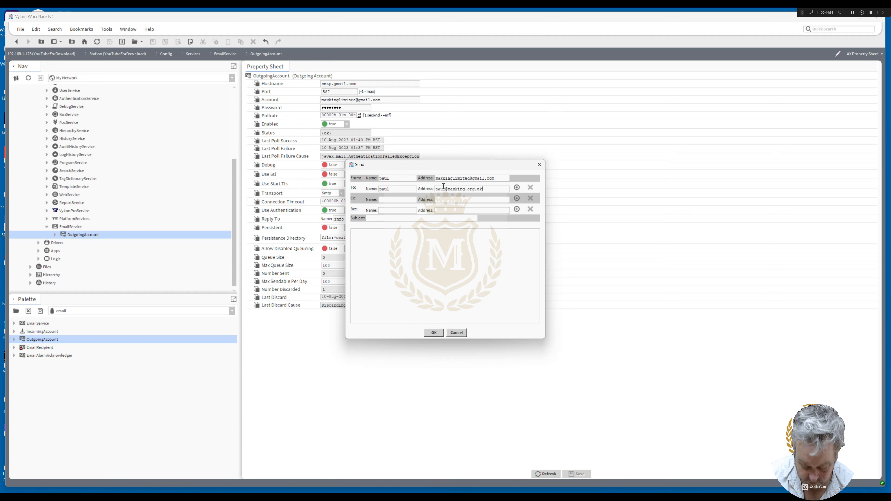
Set the e-mail's subject to "Testing second time", paste the same text into the message body, and send it
left_click(411, 218)
type("Testing ")
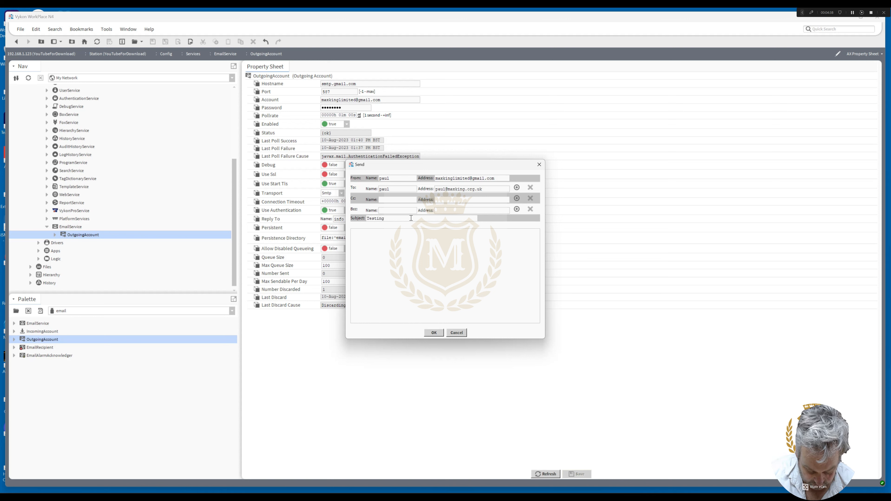
type("second time")
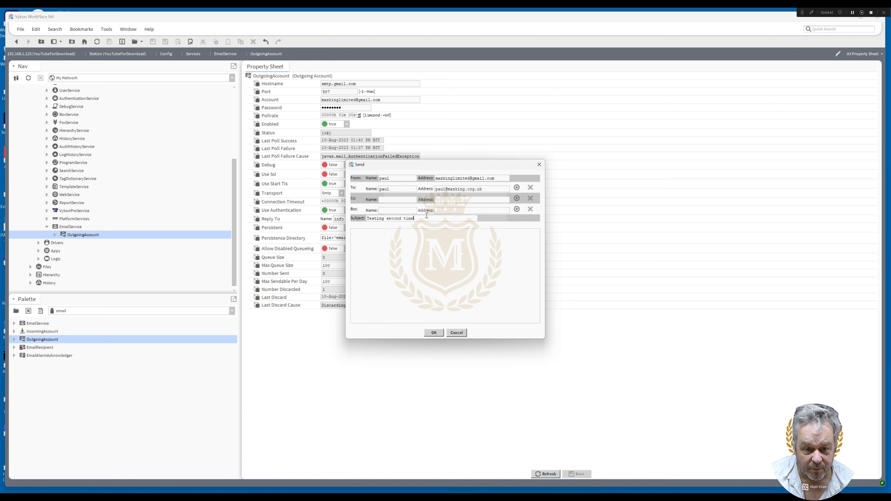
left_click_drag(426, 215, 333, 220)
key("ctrl+c")
left_click(360, 242)
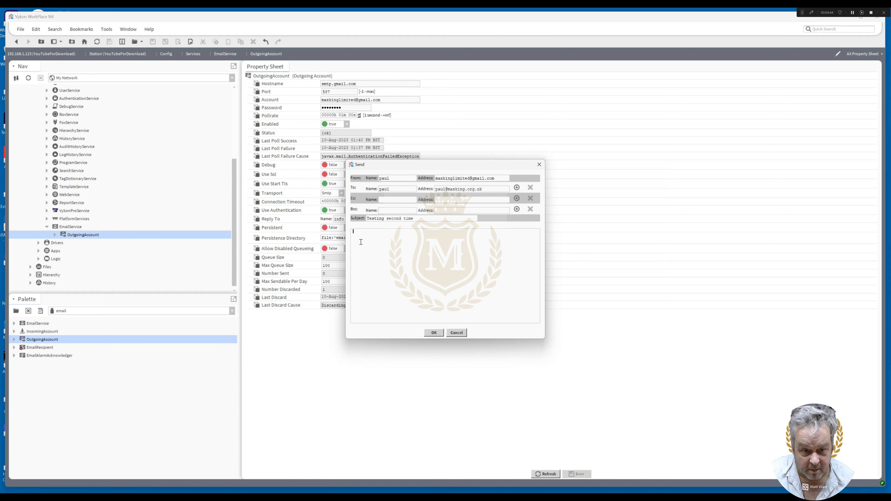
key("ctrl+v")
left_click(433, 332)
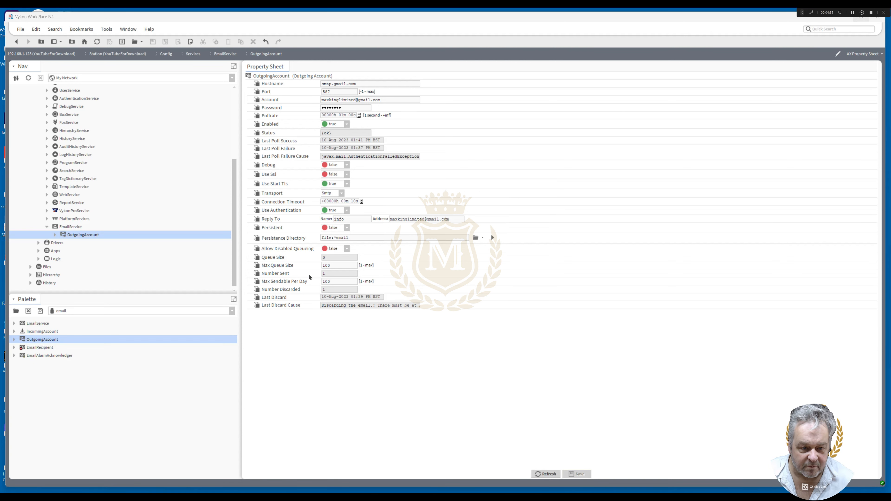
Check the OutgoingAccount's Number Sent, view the screenshot of the received test e-mail, and close it
double_click(323, 273)
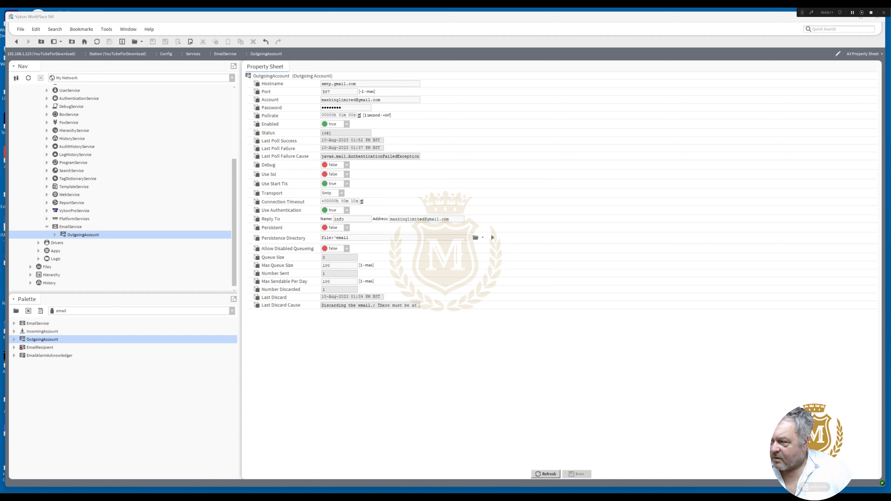
left_click_drag(890, 123, 634, 93)
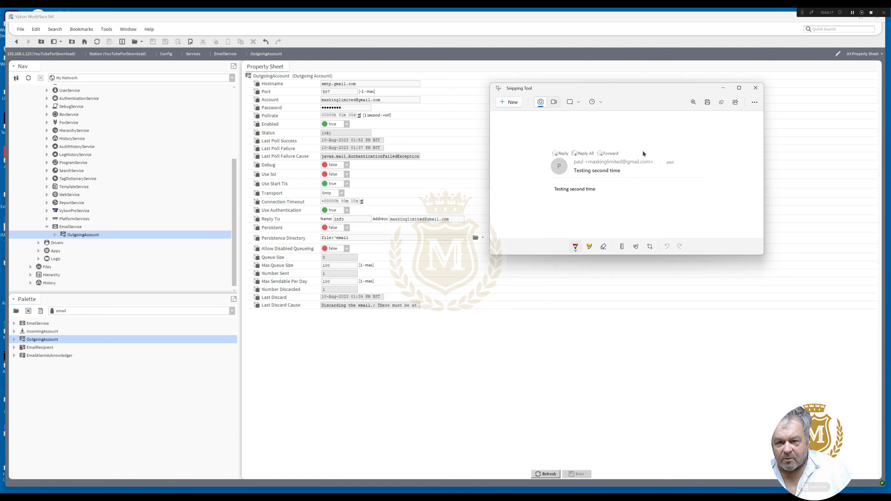
left_click(756, 89)
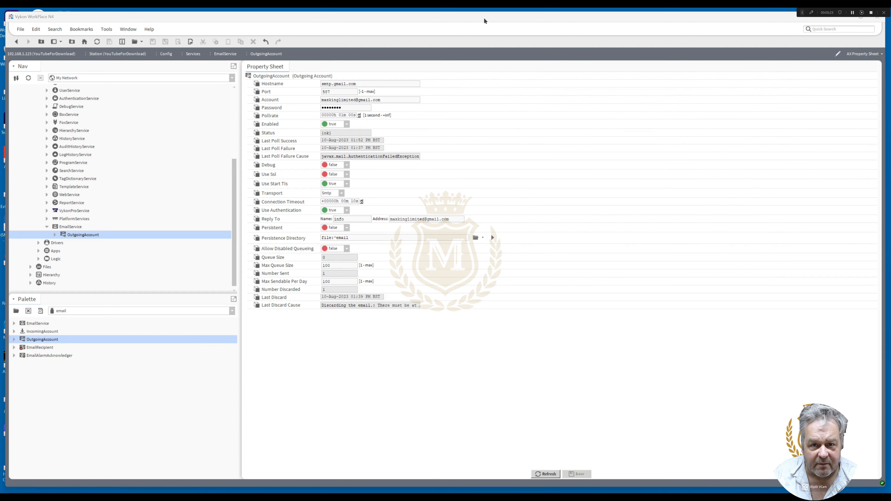
Enlarge the workbench window, collapse Services in the station tree, and open the NiagaraNetwork under Drivers
left_click_drag(484, 19, 479, 16)
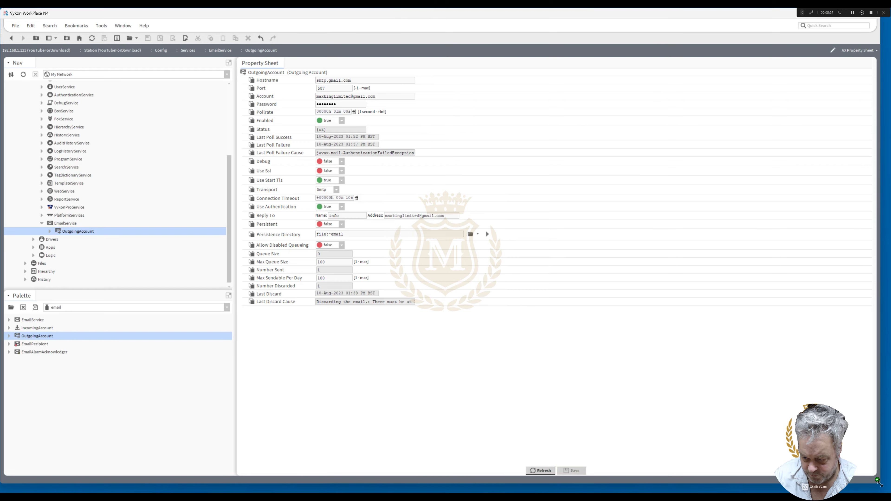
left_click_drag(878, 481, 889, 490)
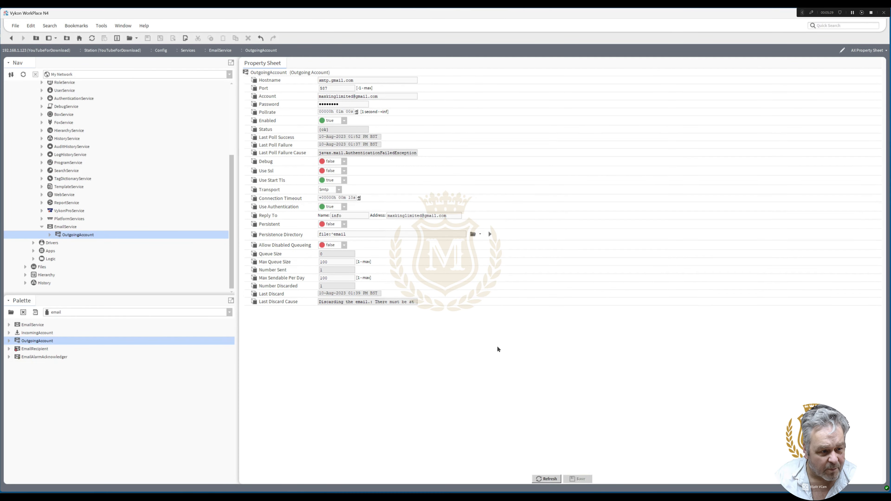
left_click_drag(232, 256, 235, 192)
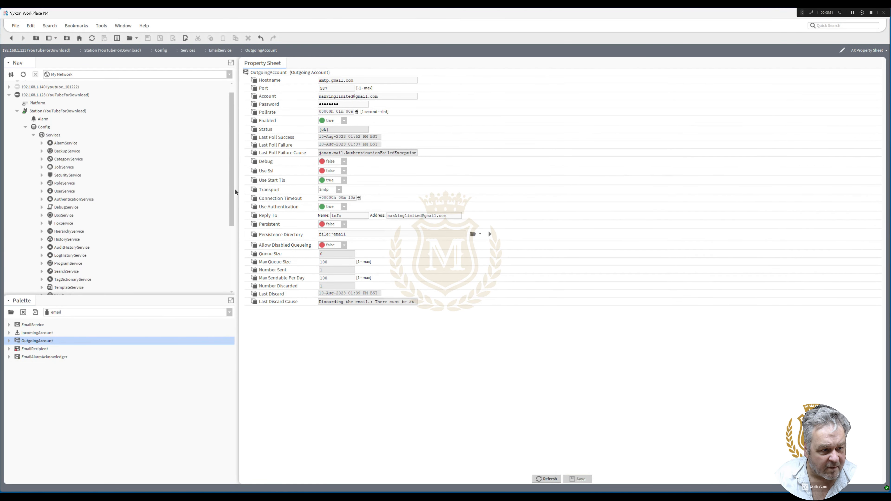
left_click(33, 135)
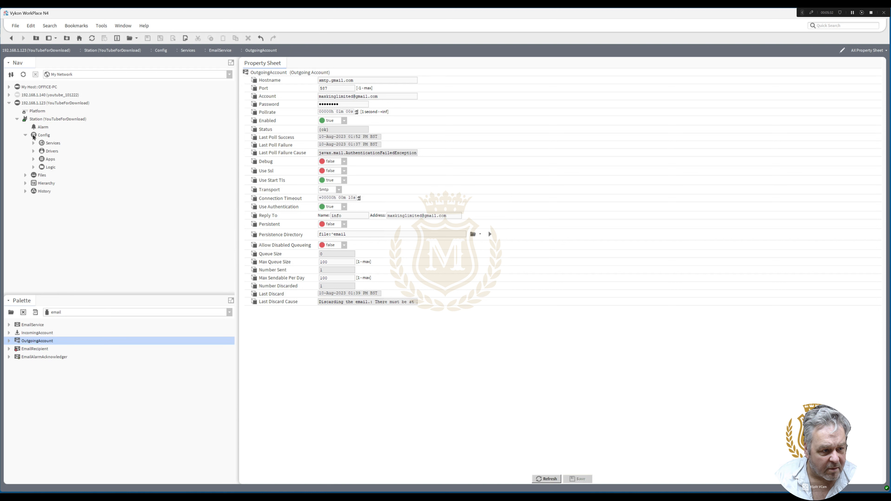
left_click(33, 152)
double_click(66, 159)
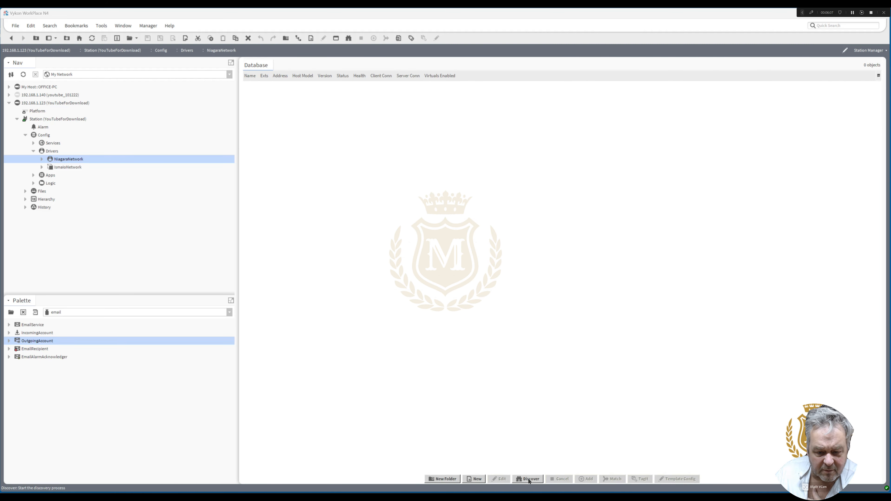
left_click(476, 479)
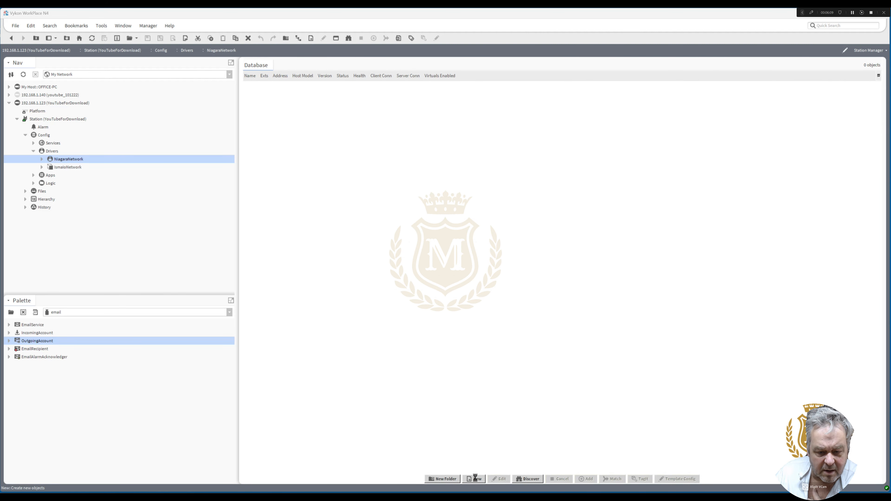
left_click(434, 266)
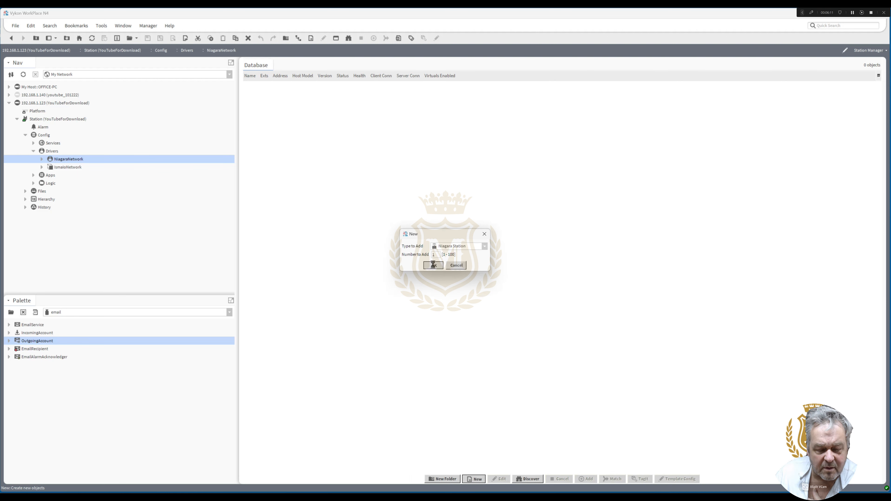
double_click(415, 204)
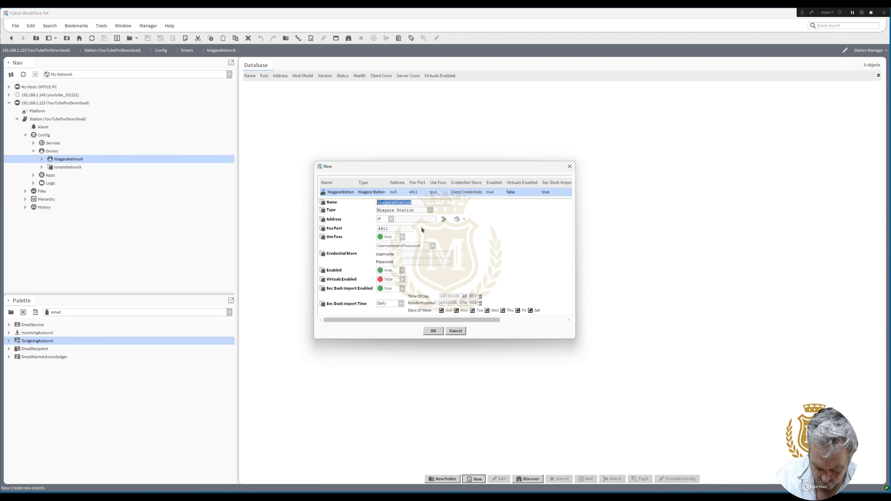
type("Maxking")
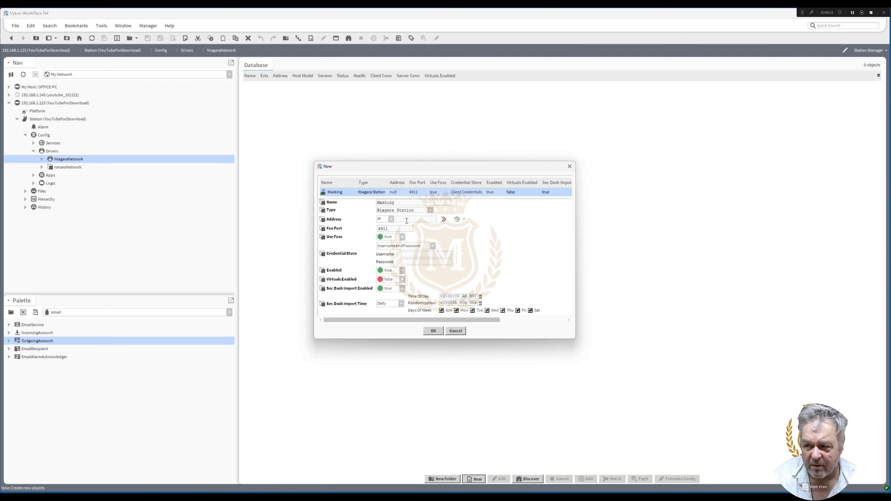
type("77.")
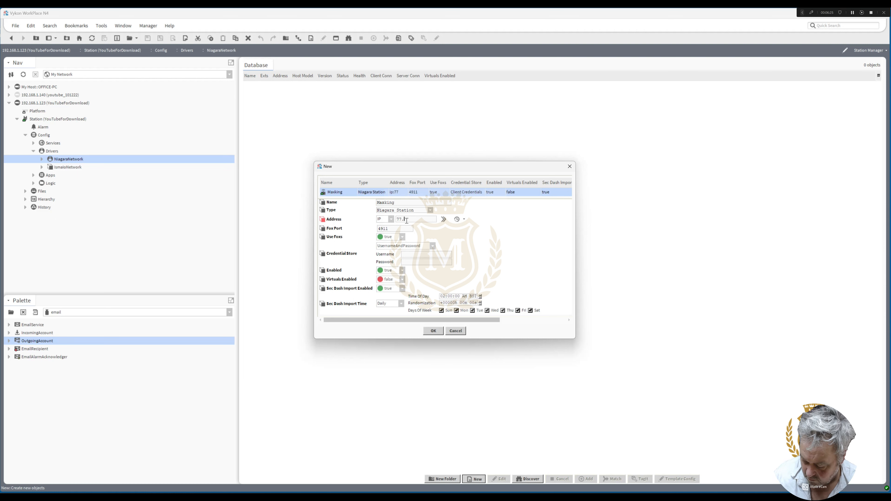
type("68.2")
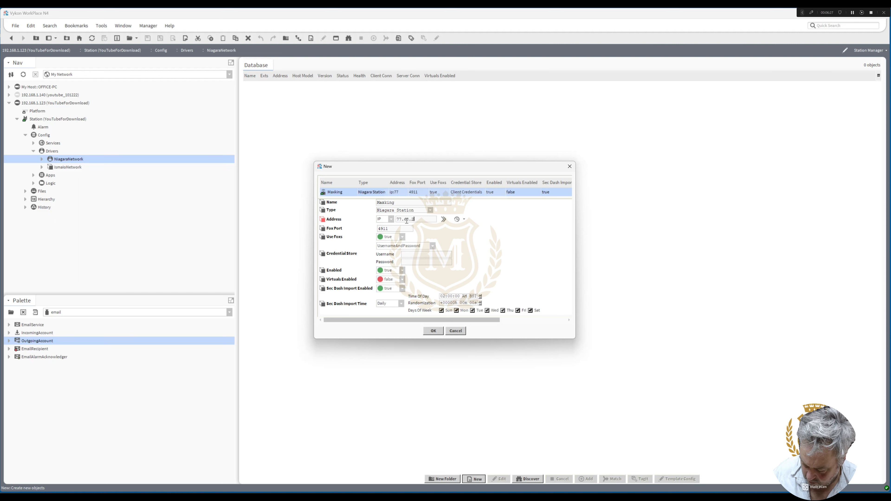
type("4.155")
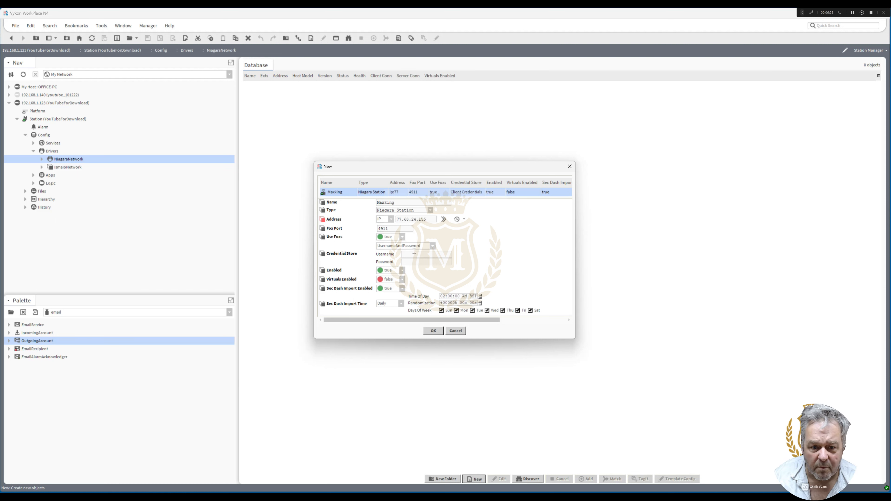
Enter the username admin and the station password in the new station's Credential Store, and create the station
left_click(414, 255)
type("adm")
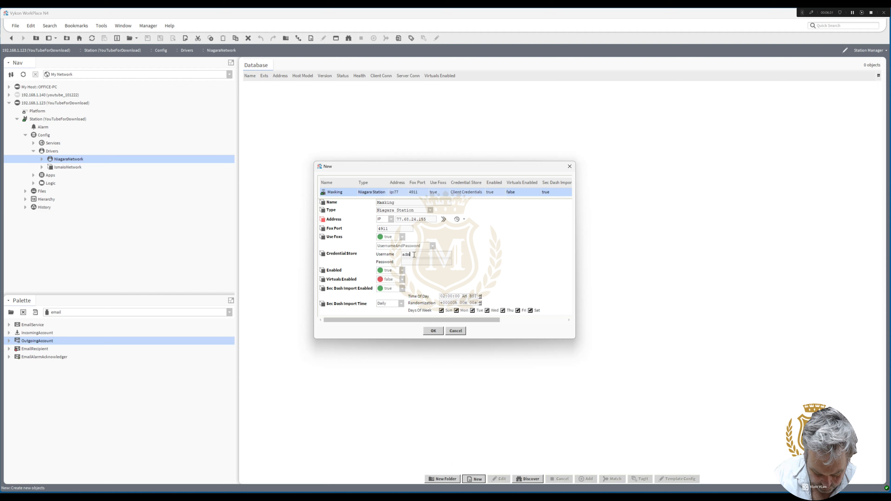
type("in")
left_click(416, 261)
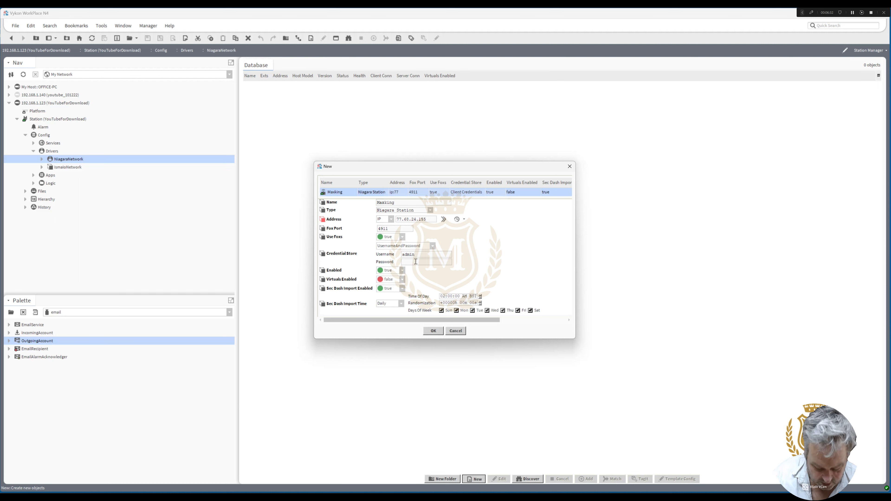
type("•••••••••••")
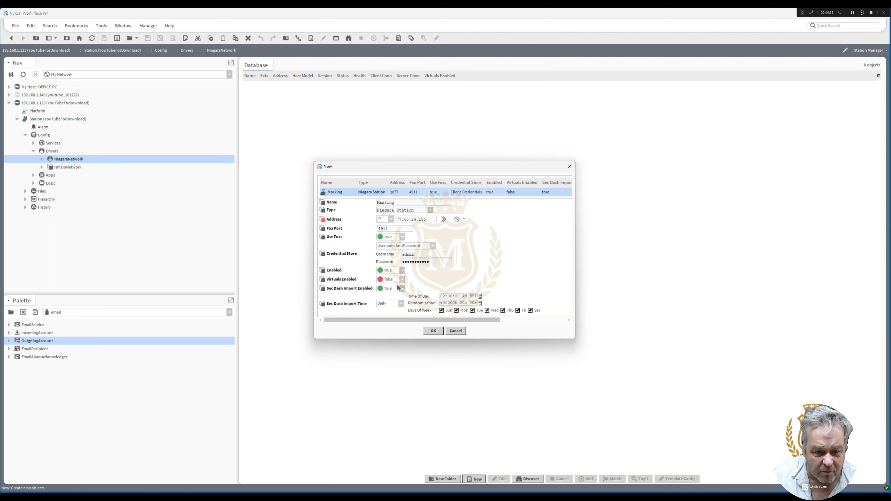
left_click(433, 331)
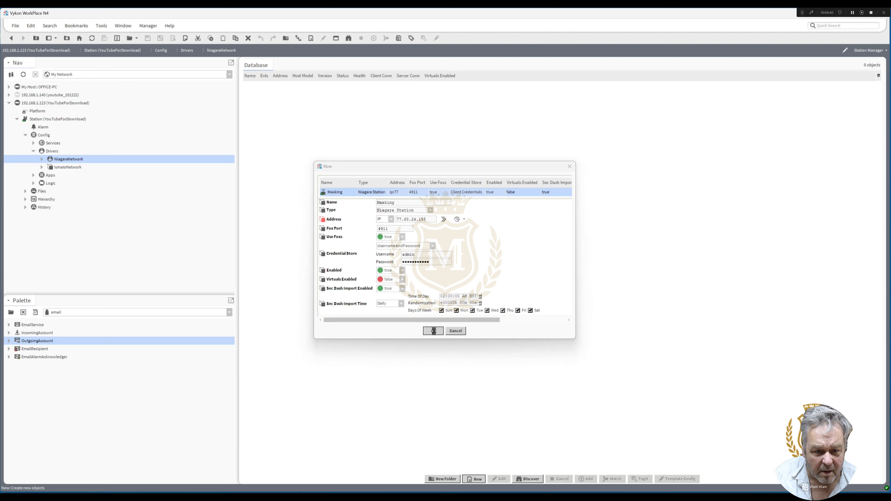
Ping the Maxking station and widen the database columns to read its full Status and Health entries
right_click(252, 88)
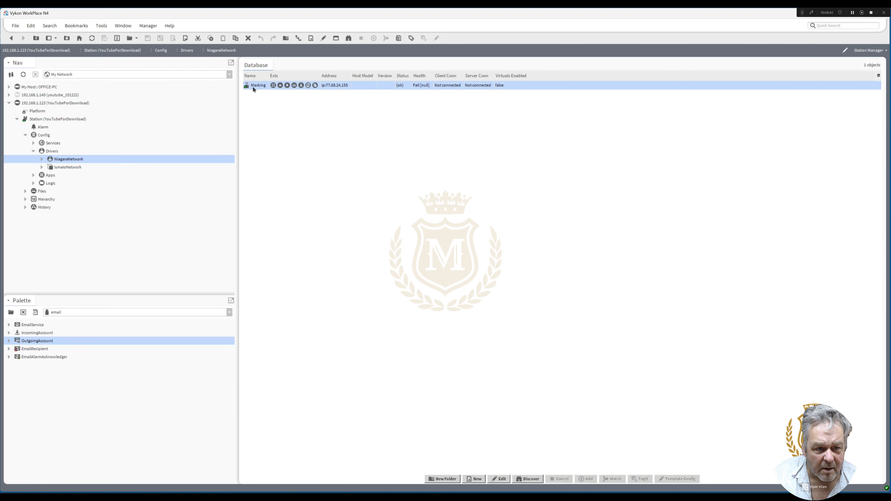
left_click(323, 101)
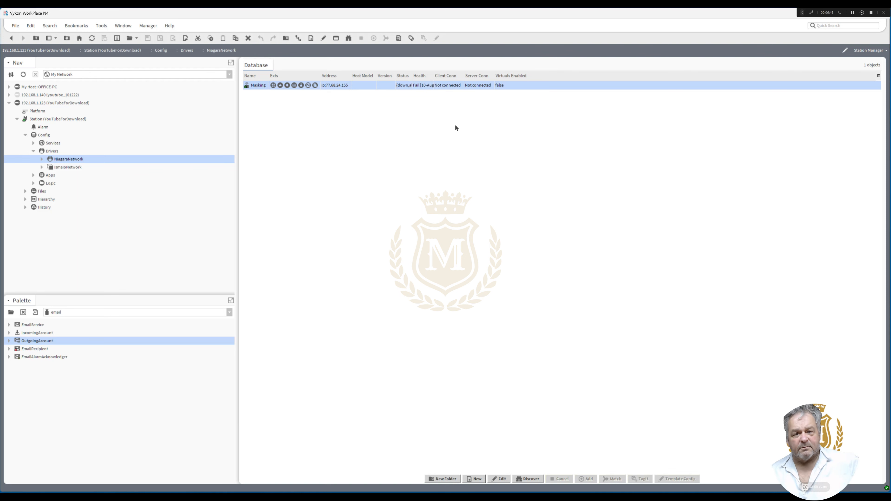
left_click_drag(413, 75, 605, 75)
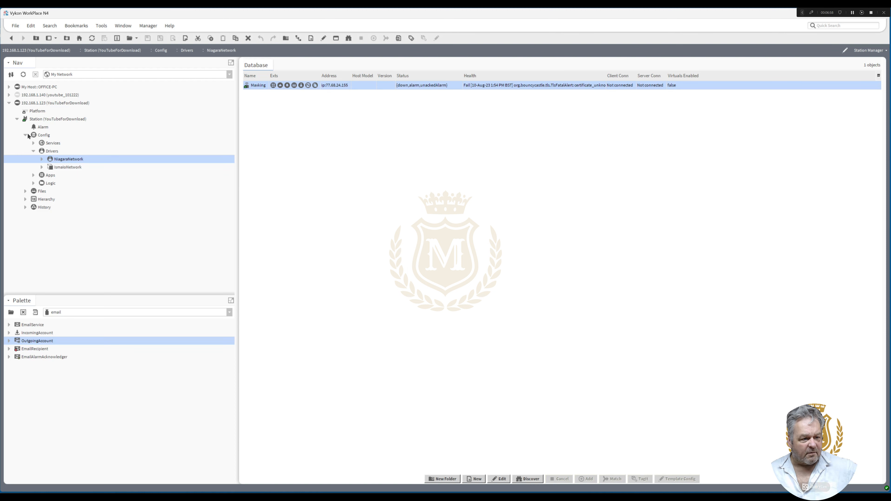
Connect to the platform's Certificate Management and approve the exemption for the allowed host 77.68.24.155:4911
double_click(38, 111)
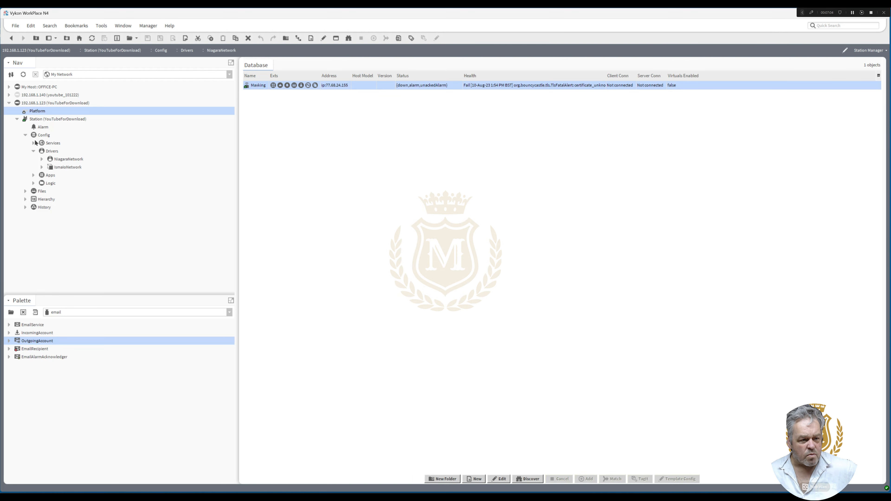
left_click(49, 119)
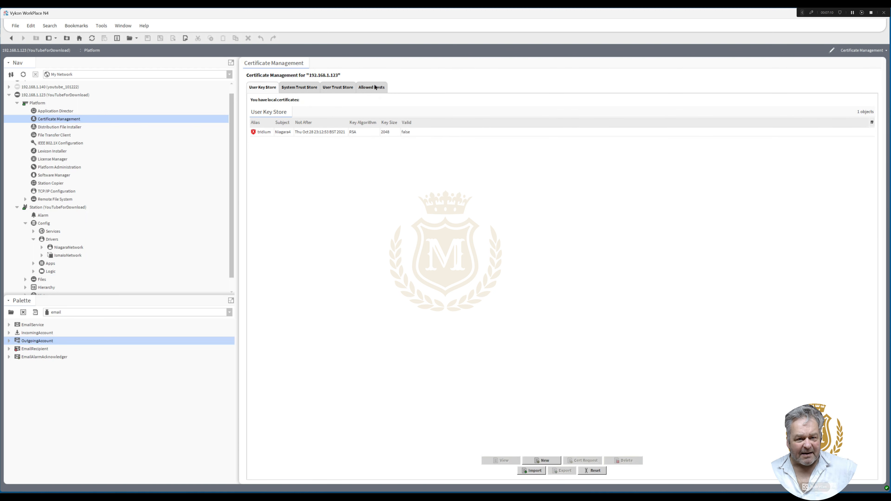
left_click(375, 87)
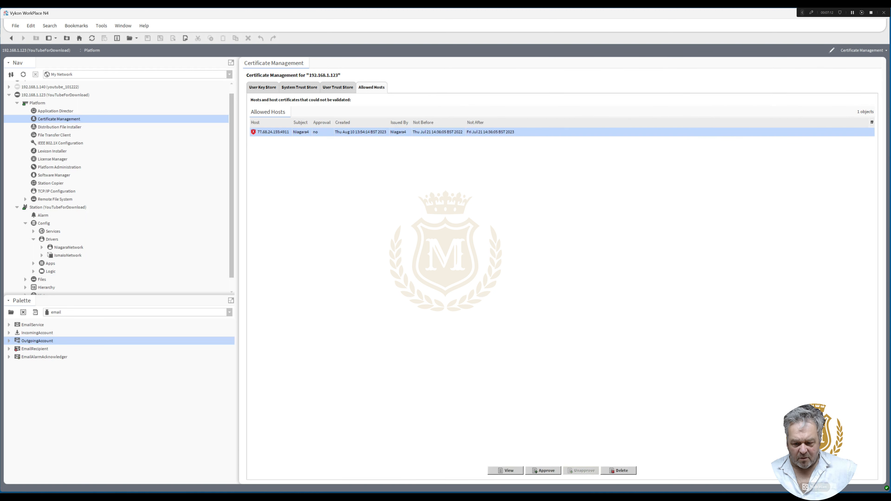
left_click(543, 470)
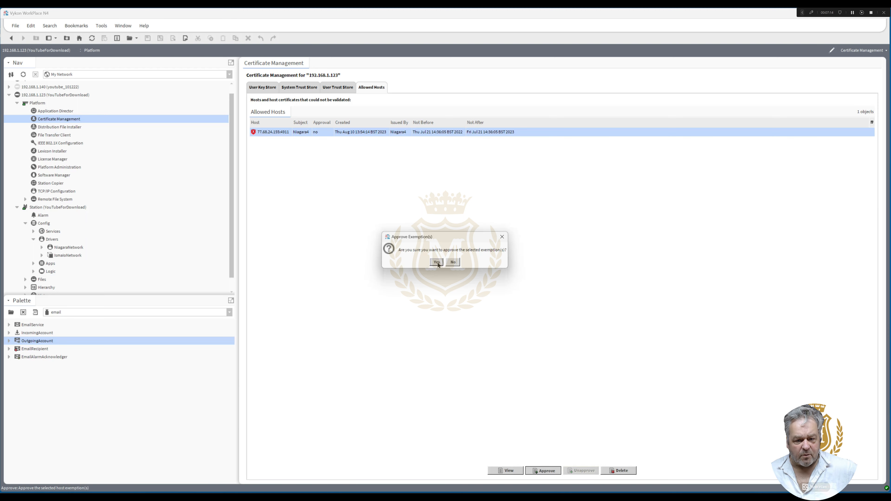
left_click(436, 262)
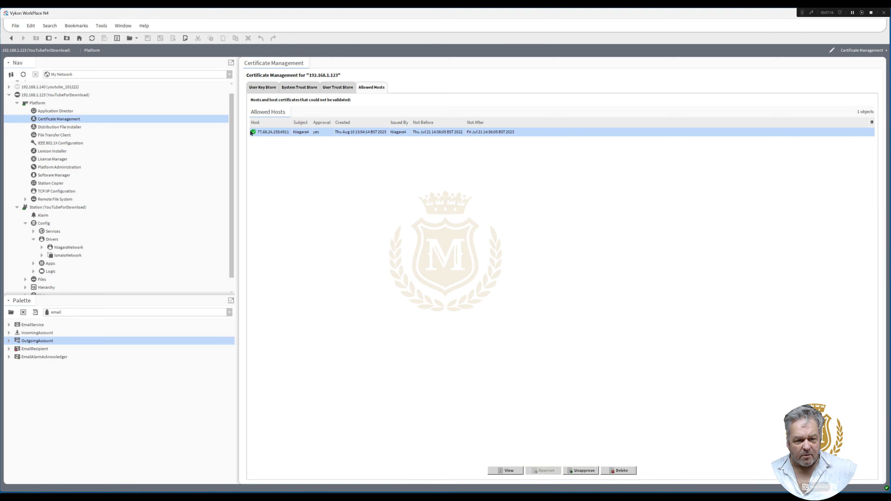
Return to the NiagaraNetwork's station database, ping the Maxking station again, and check its Health
left_click(11, 39)
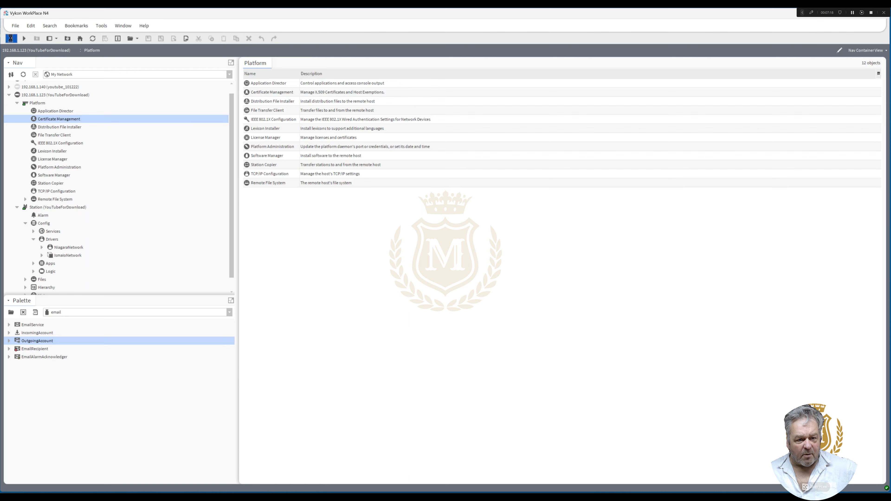
left_click(11, 38)
right_click(253, 87)
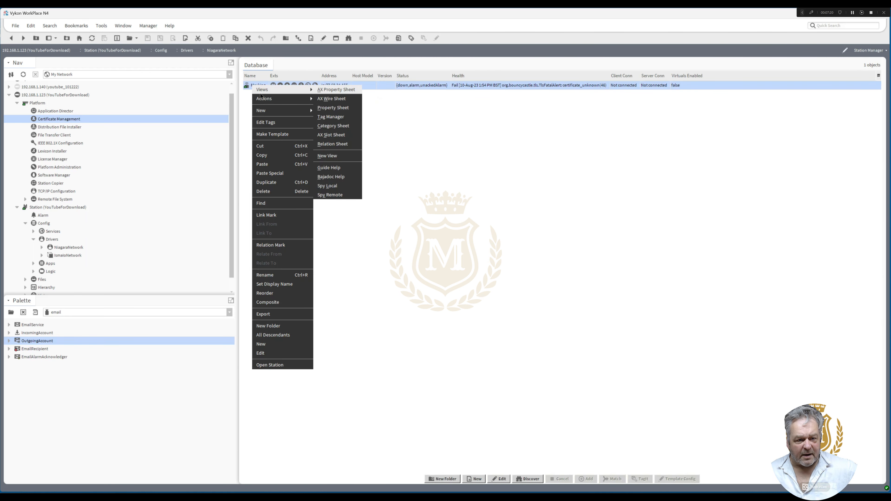
mouse_move(267, 99)
left_click(330, 100)
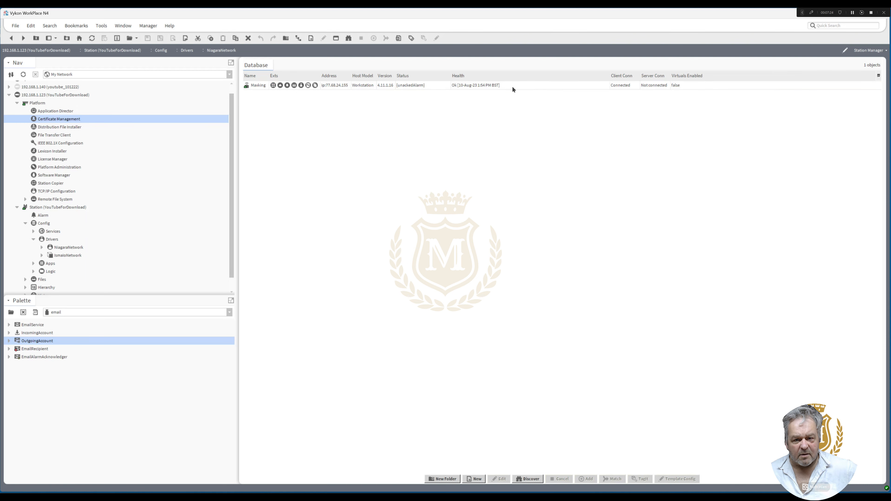
left_click(512, 86)
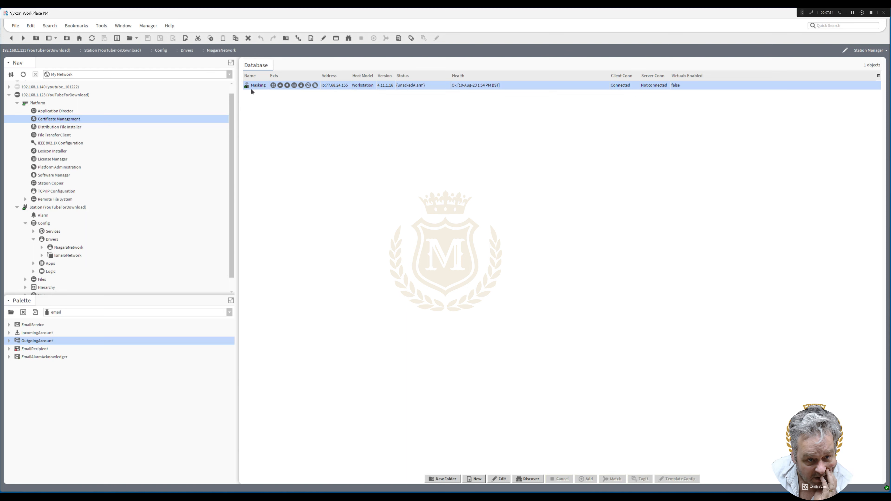
Open the station's AlarmService wire sheet and align the default alarm class directly beneath the alarm database configuration block
left_click(377, 95)
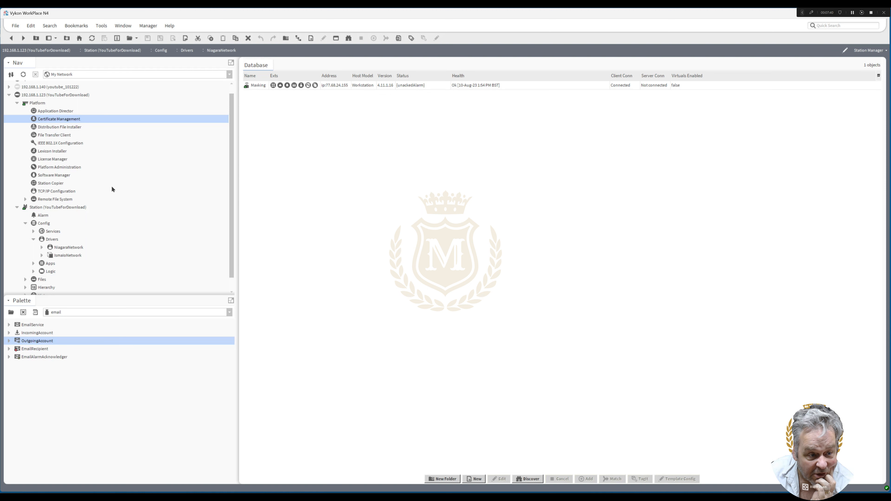
left_click(34, 231)
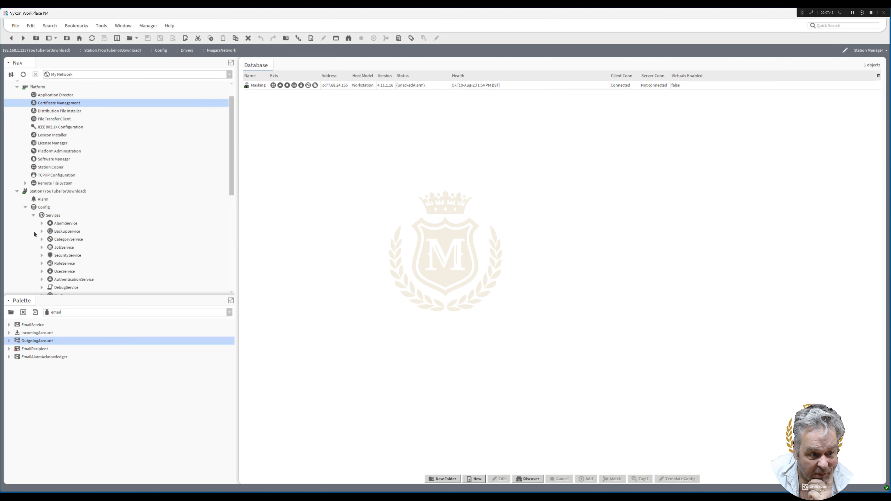
double_click(61, 224)
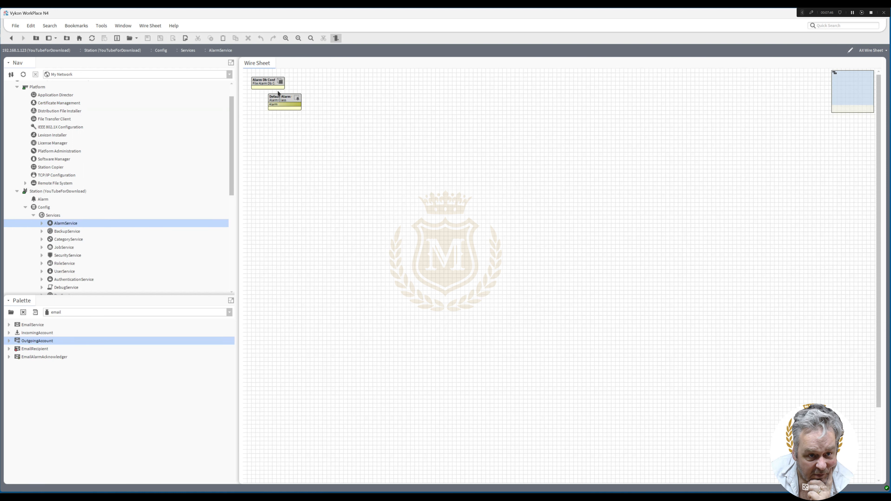
left_click_drag(283, 100, 265, 100)
Duplicate the default alarm class as ServerDown and place the copy beneath the original
right_click(265, 101)
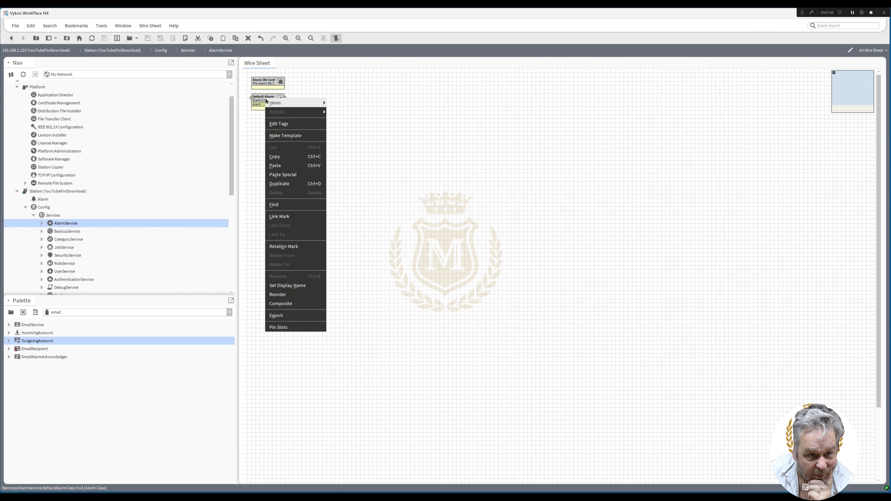
left_click(295, 184)
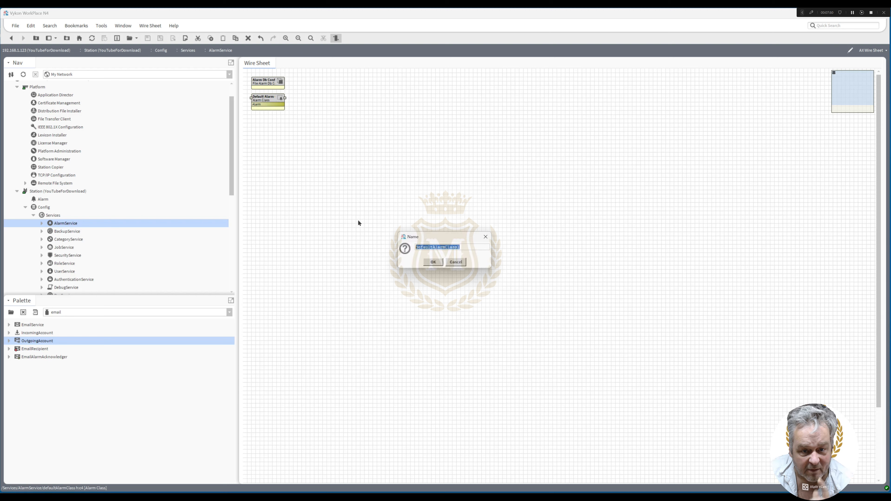
type("Server")
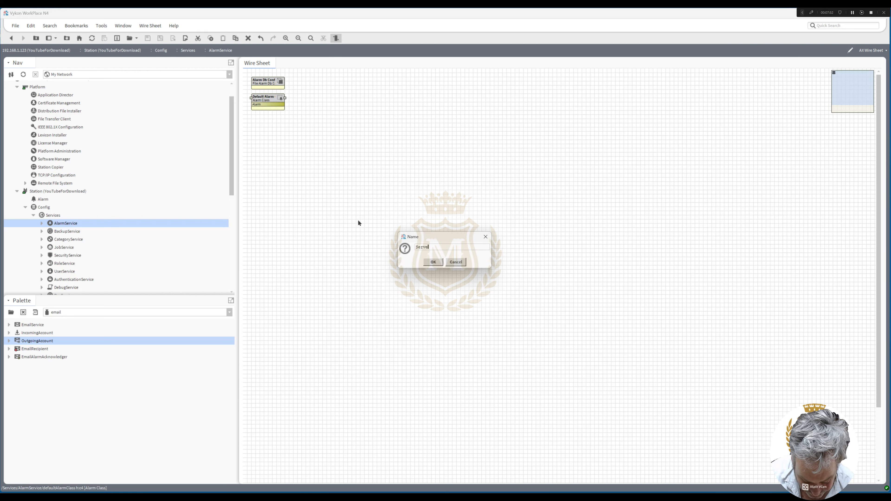
type("D")
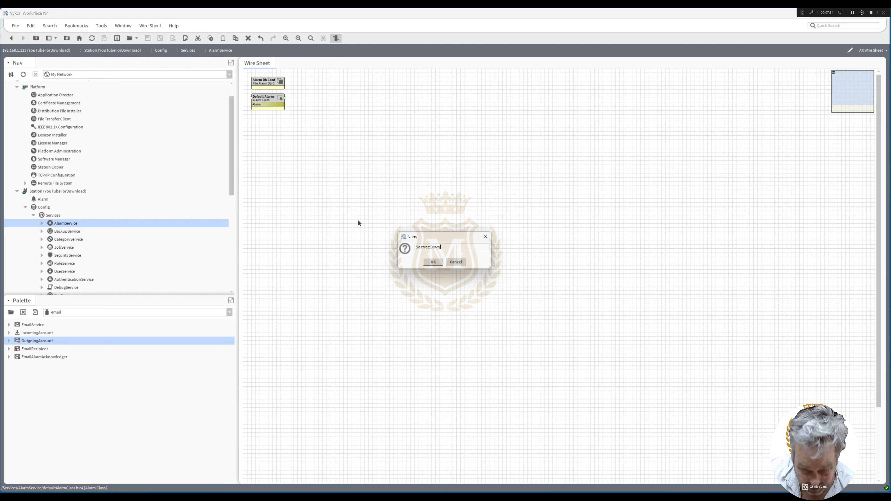
type("own")
left_click(434, 262)
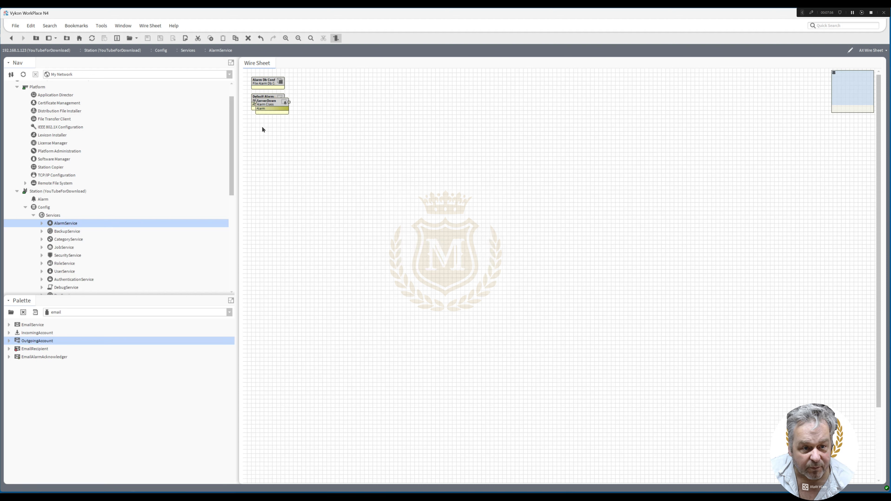
left_click_drag(270, 105, 266, 127)
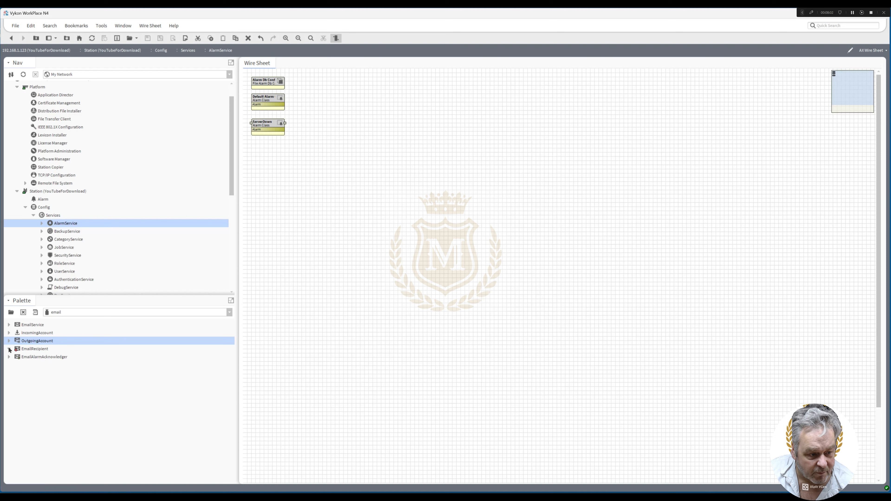
Add an EmailRecipient from the email palette beside ServerDown and link ServerDown's Alarm output to its Route Alarm input
left_click_drag(26, 352, 380, 116)
left_click(434, 264)
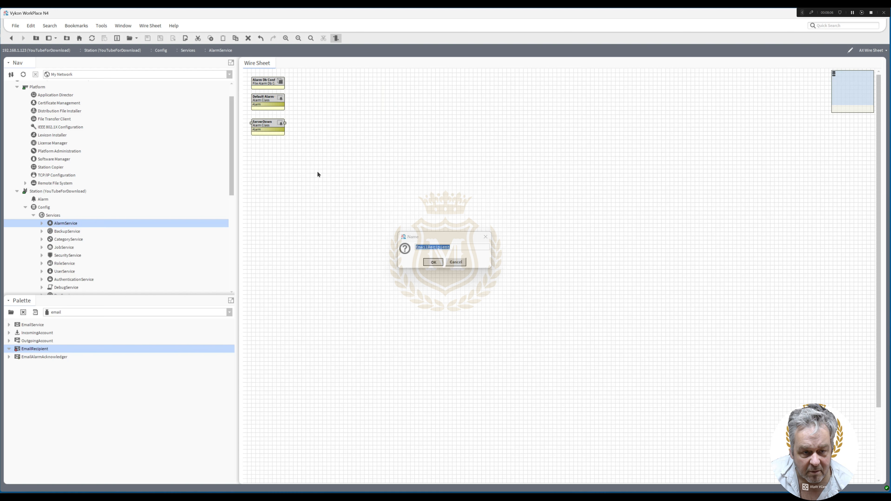
left_click_drag(279, 130, 396, 122)
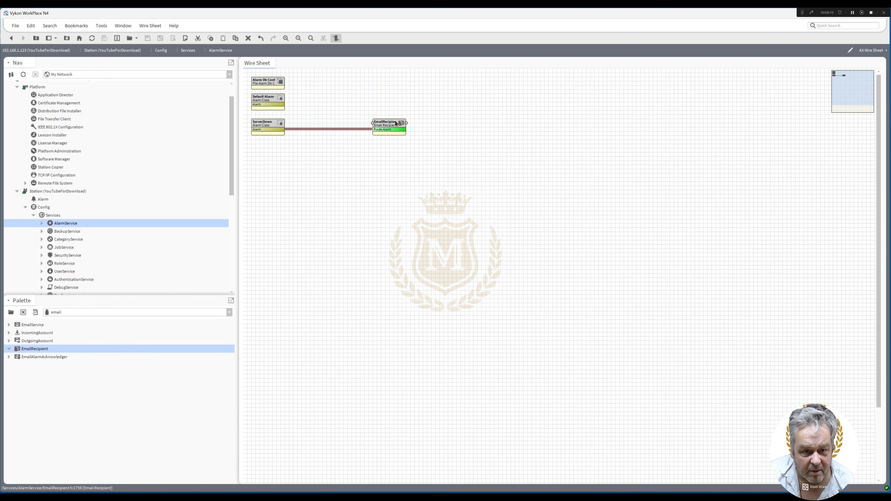
Open the EmailRecipient's properties and enter the recipient's name and e-mail address in the To entry
double_click(396, 122)
left_click(331, 116)
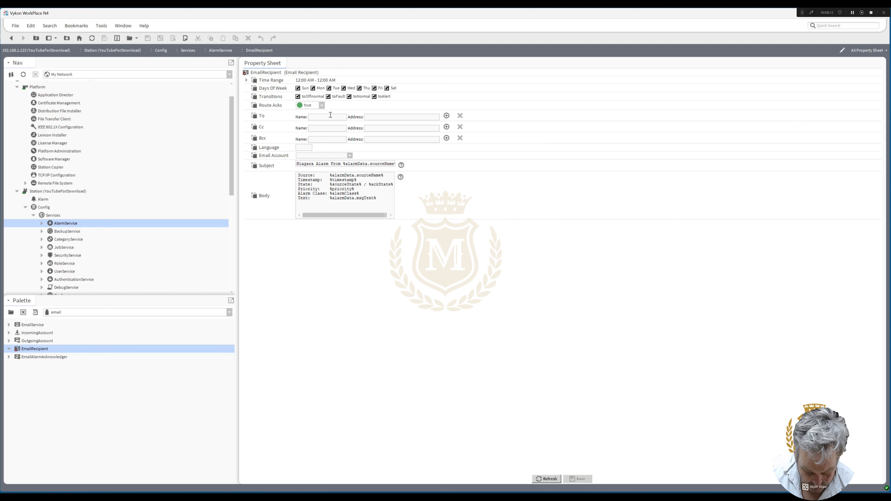
type("Paul")
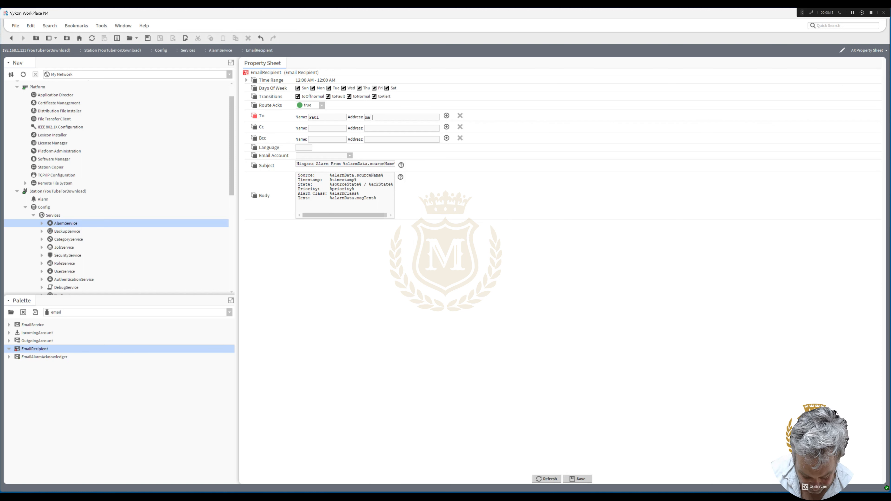
left_click(373, 118)
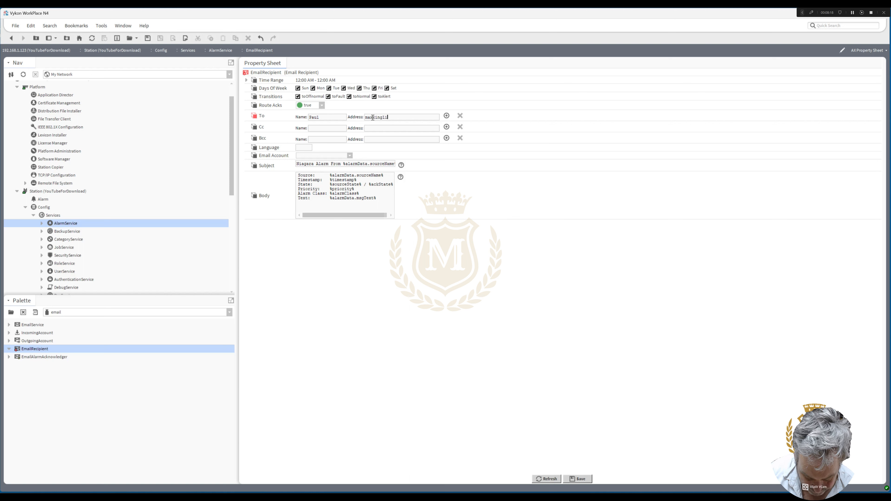
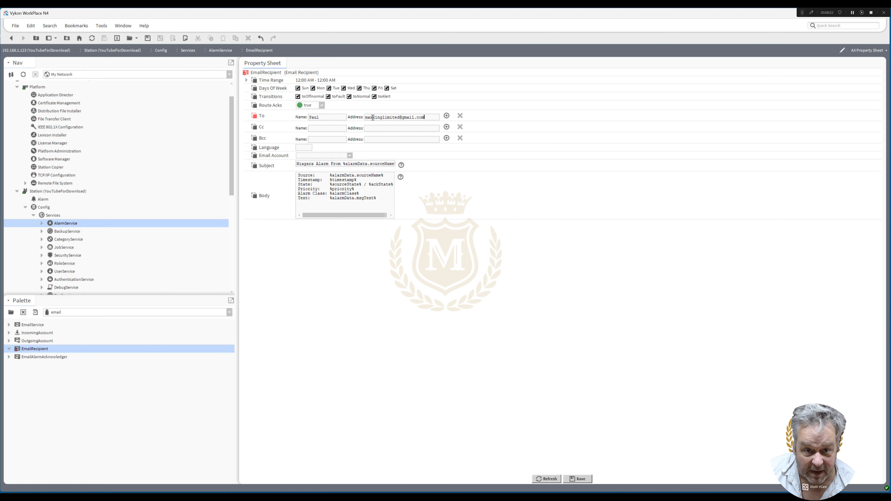
Set the EmailRecipient's Email Account to OutgoingAccount, exclude the toNormal transition, and save
left_click(351, 156)
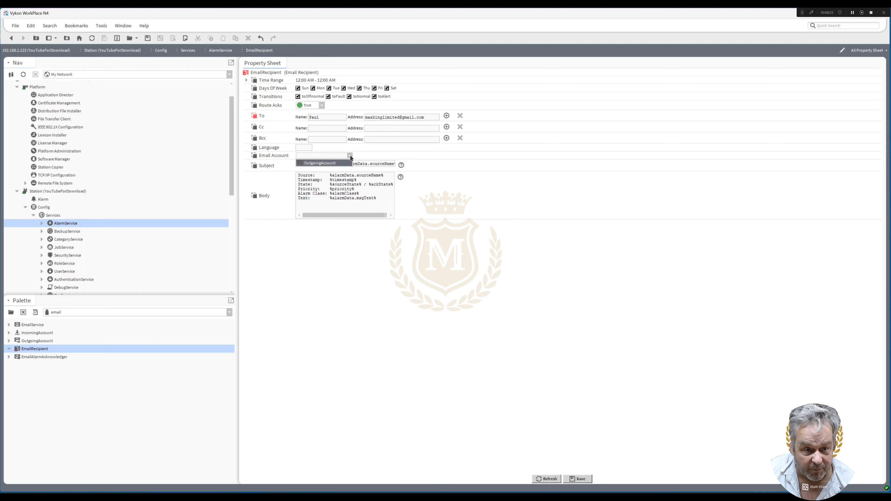
left_click(340, 163)
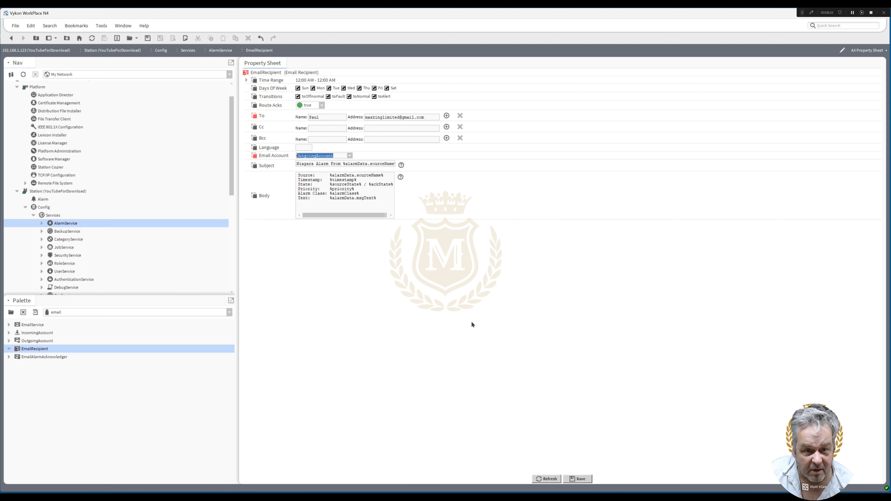
left_click(349, 98)
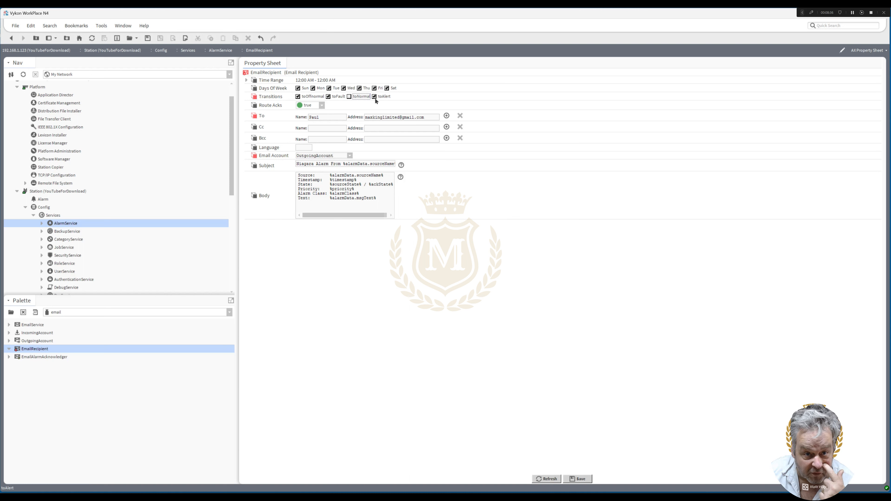
left_click(580, 480)
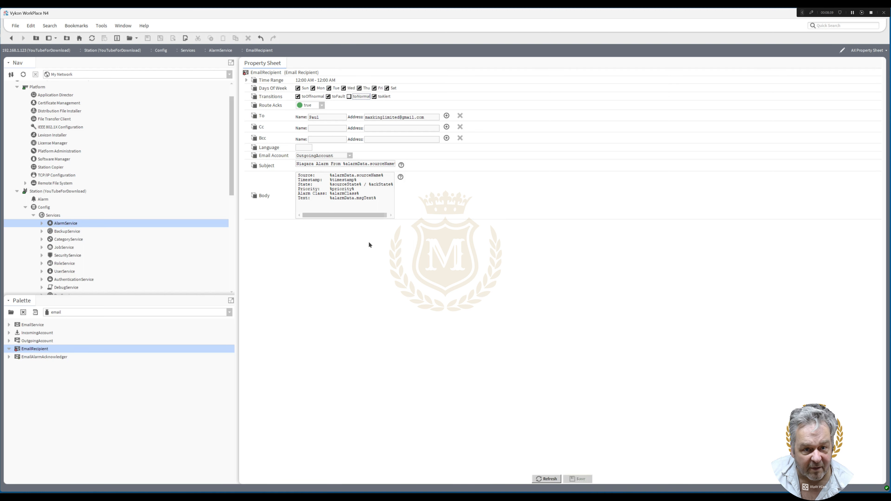
Return to the AlarmService wire sheet, widen the ServerDown and EmailRecipient blocks, and move EmailRecipient closer to ServerDown
left_click(11, 38)
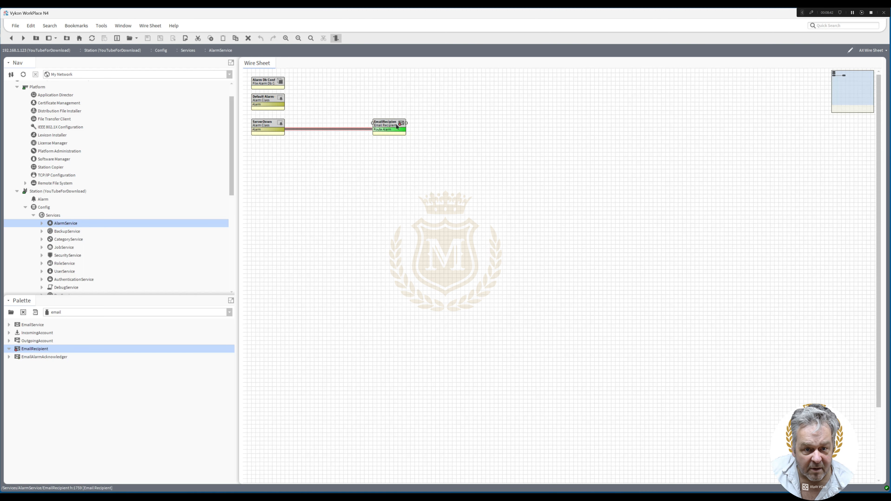
left_click(393, 124)
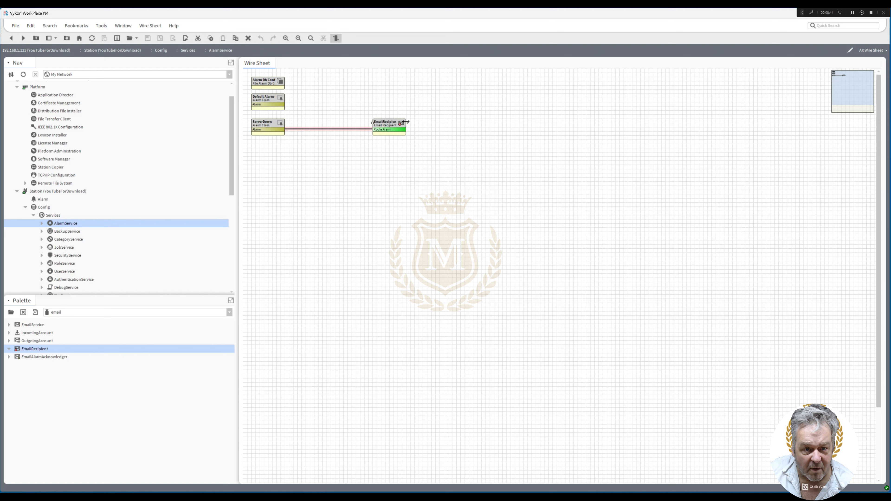
left_click(282, 125)
left_click_drag(399, 123, 348, 124)
double_click(348, 124)
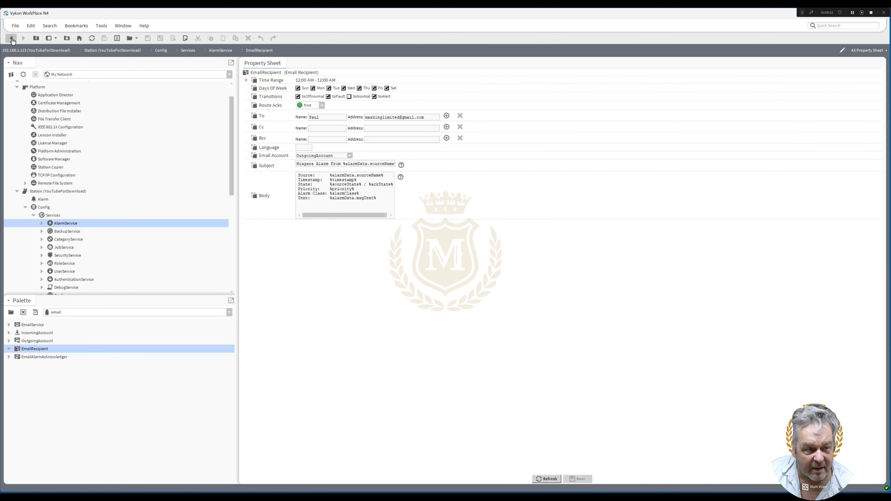
left_click(11, 38)
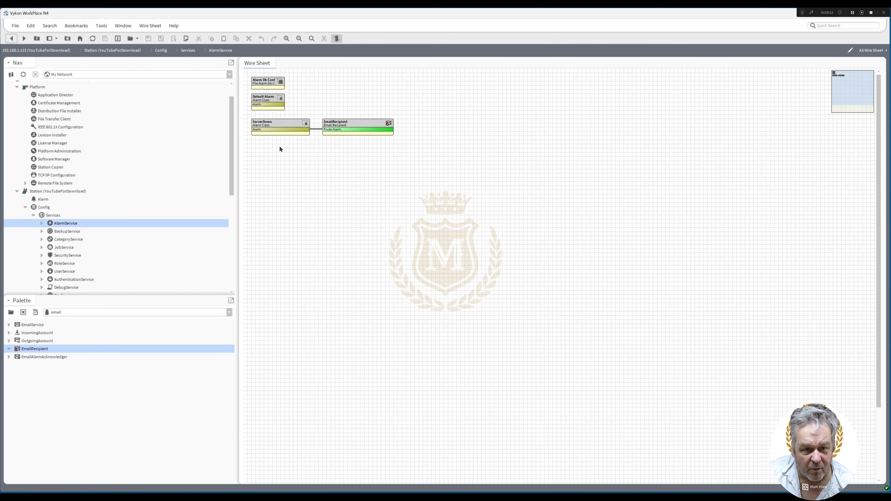
Duplicate EmailRecipient as SMS_Email beneath the original and link ServerDown's Alarm output to its Route Alarm input
right_click(339, 124)
left_click(366, 209)
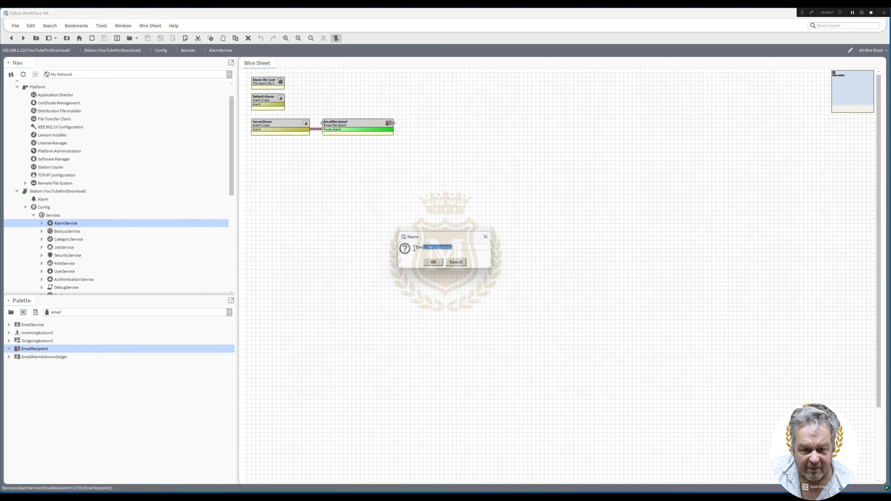
type("SMS")
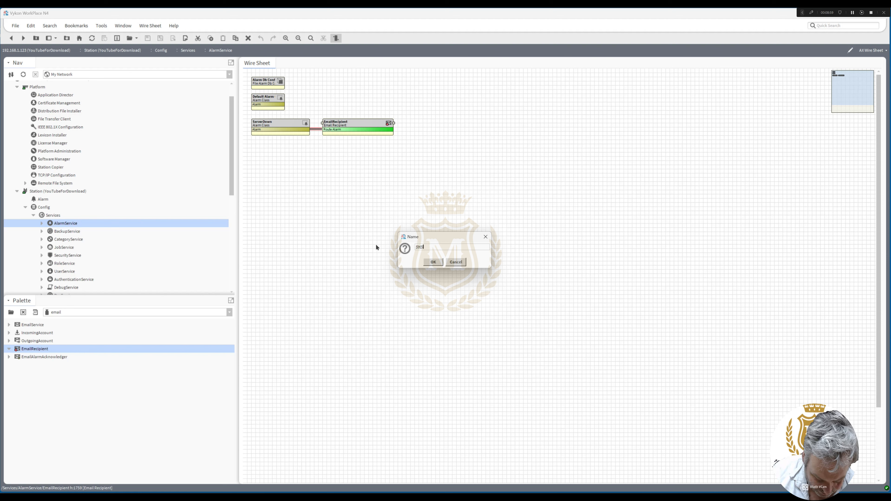
type("_Email")
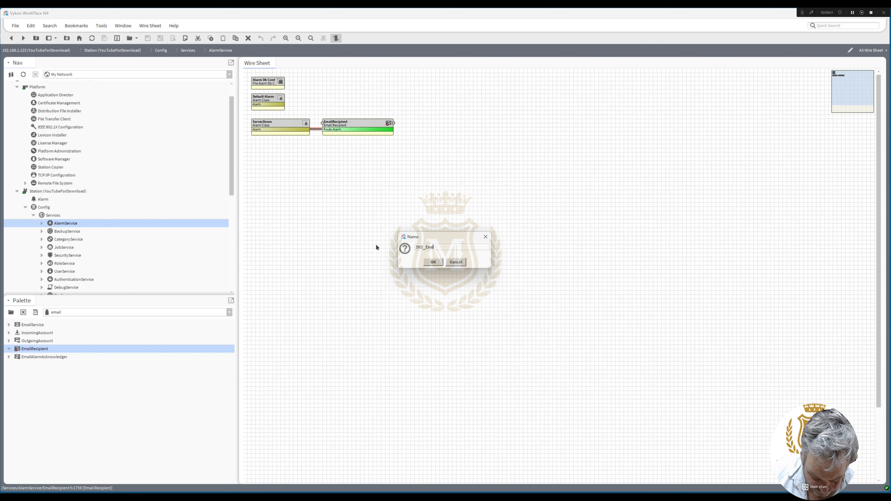
left_click(432, 262)
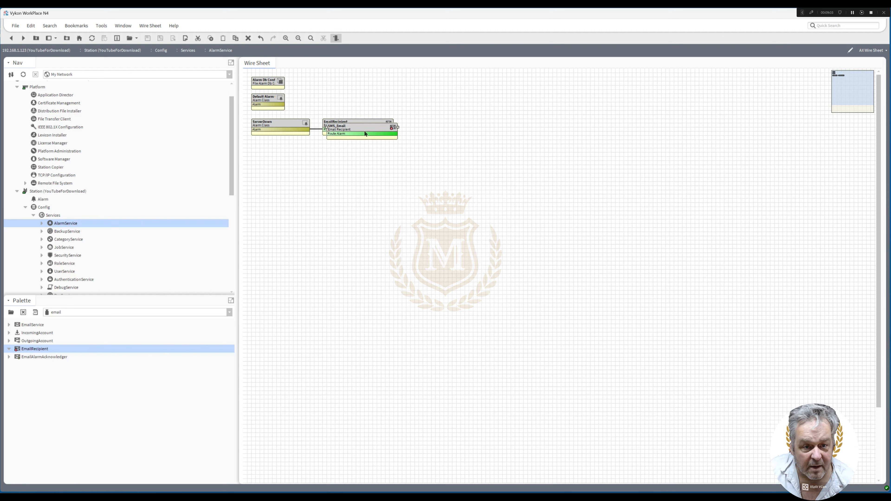
left_click(358, 149)
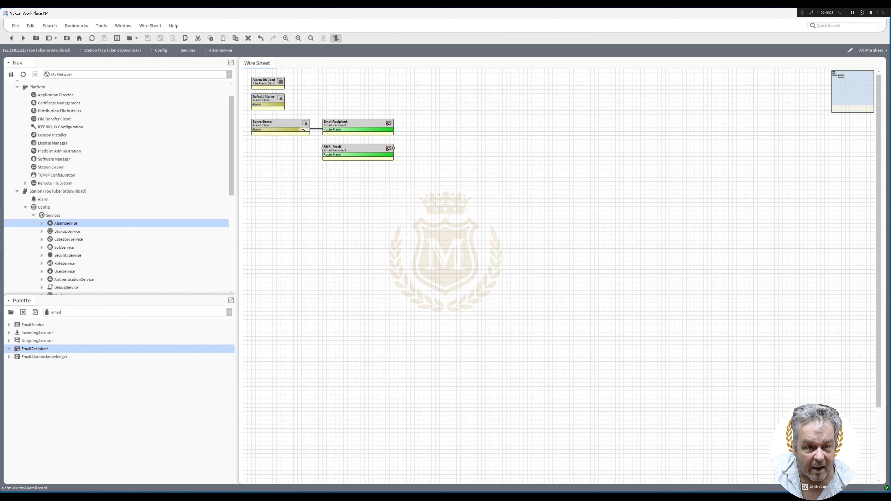
left_click_drag(309, 129, 349, 144)
Open SMS_Email's properties and replace the To address with the recipient's mobile number at txtlocal.co.uk
double_click(349, 144)
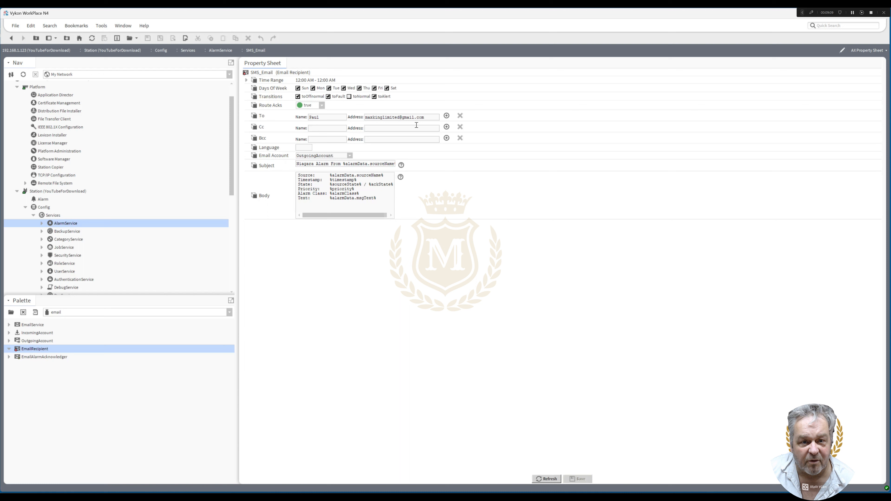
triple_click(428, 116)
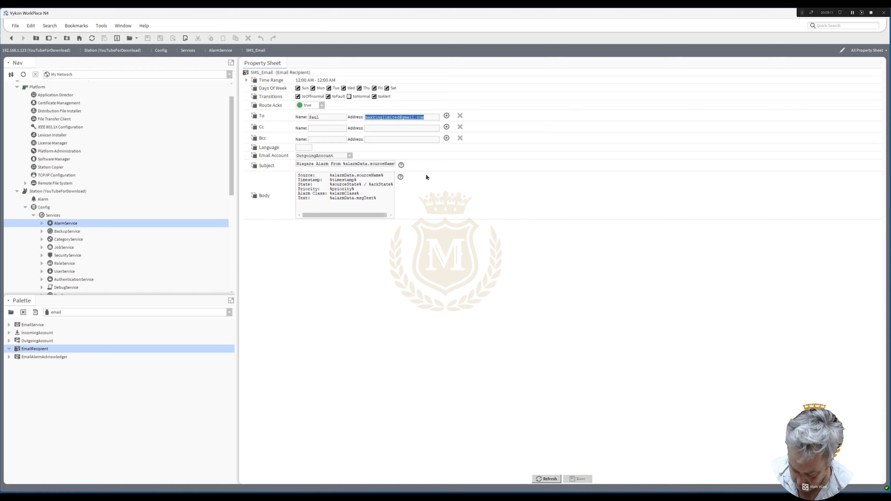
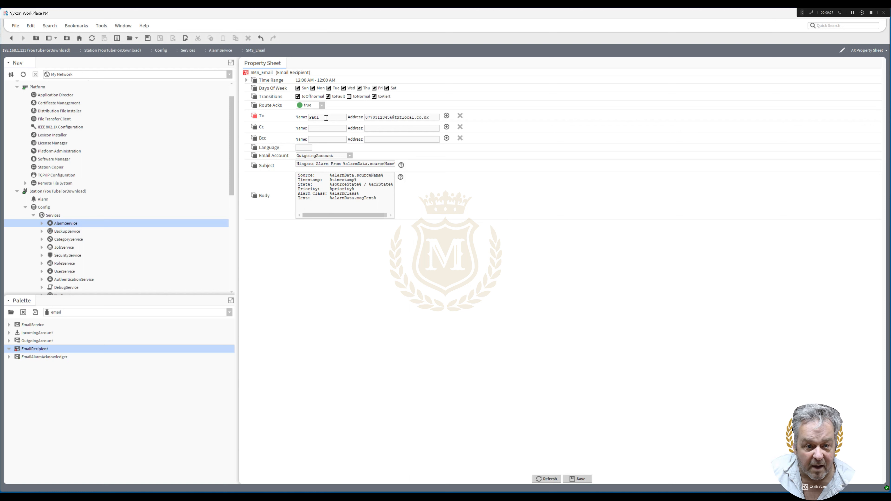
left_click(341, 118)
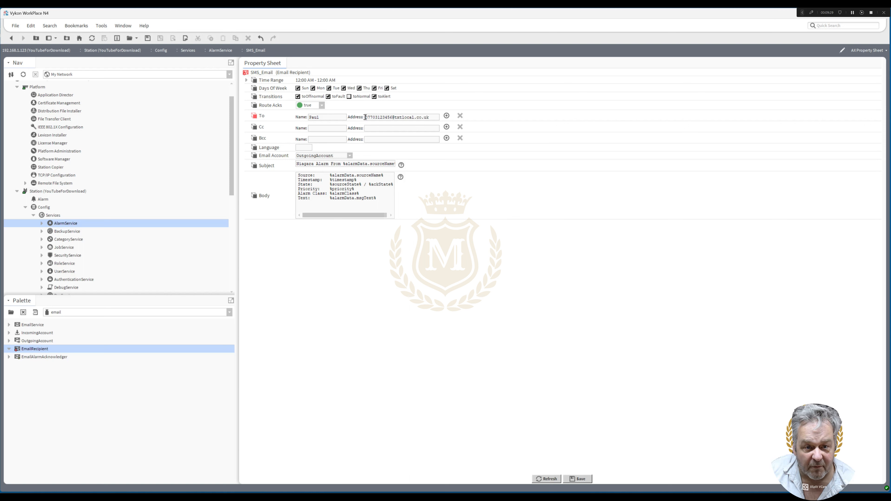
left_click_drag(365, 117, 439, 118)
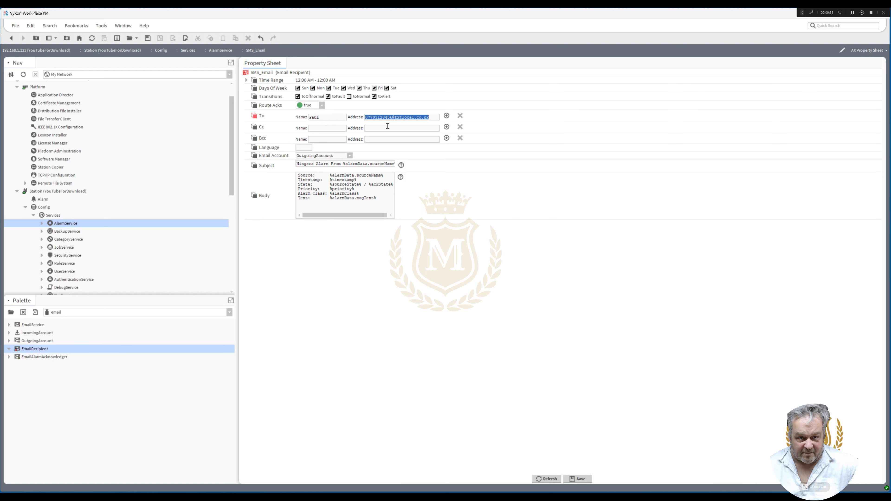
left_click_drag(387, 118, 347, 119)
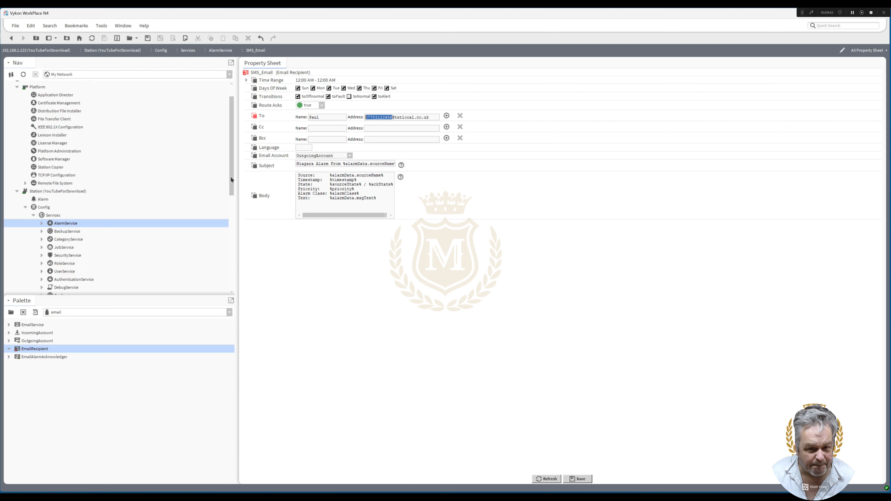
left_click(394, 118)
left_click_drag(395, 118, 432, 117)
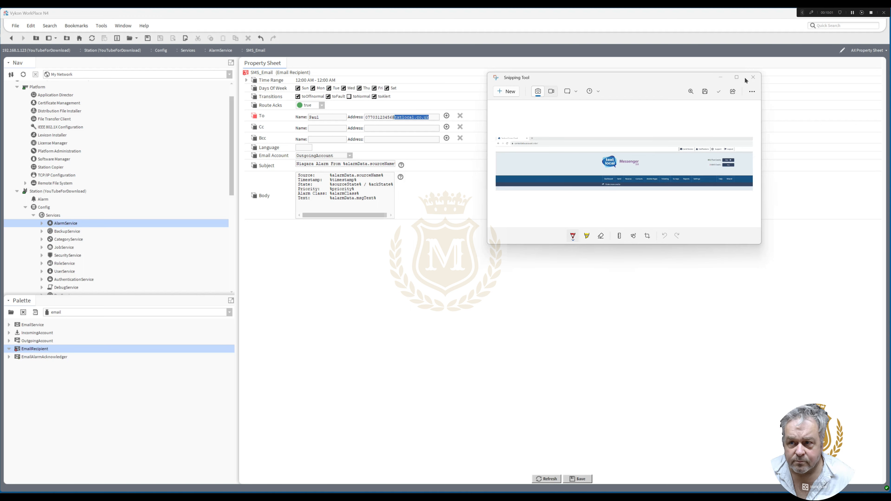
In Snipping Tool, examine the captures of the Textlocal control panel and its credit bundle order form, and close them
left_click_drag(589, 80, 236, 33)
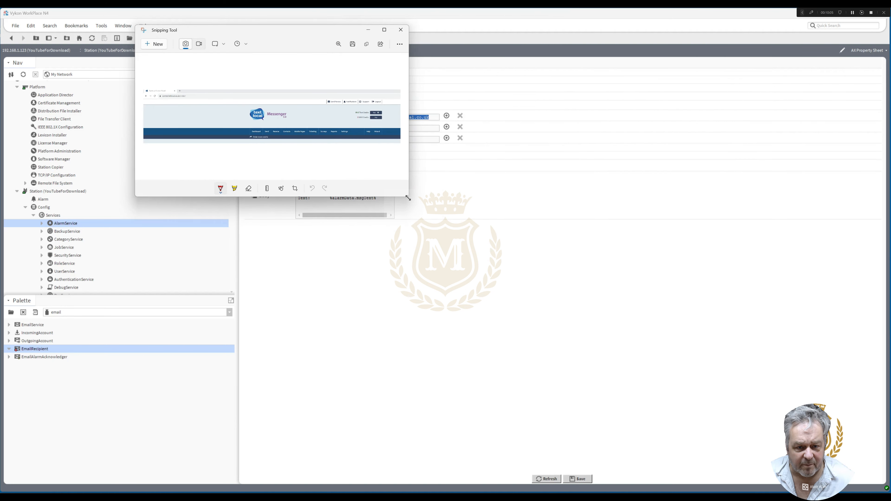
left_click_drag(407, 198, 772, 298)
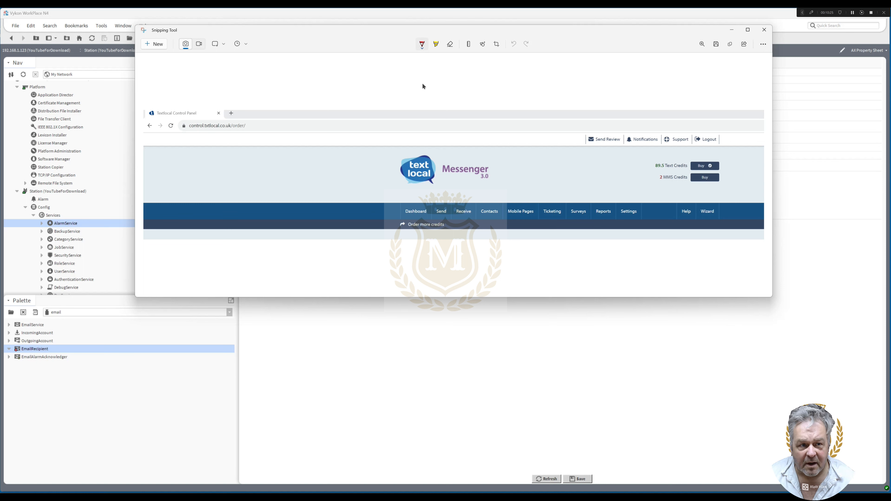
left_click(765, 30)
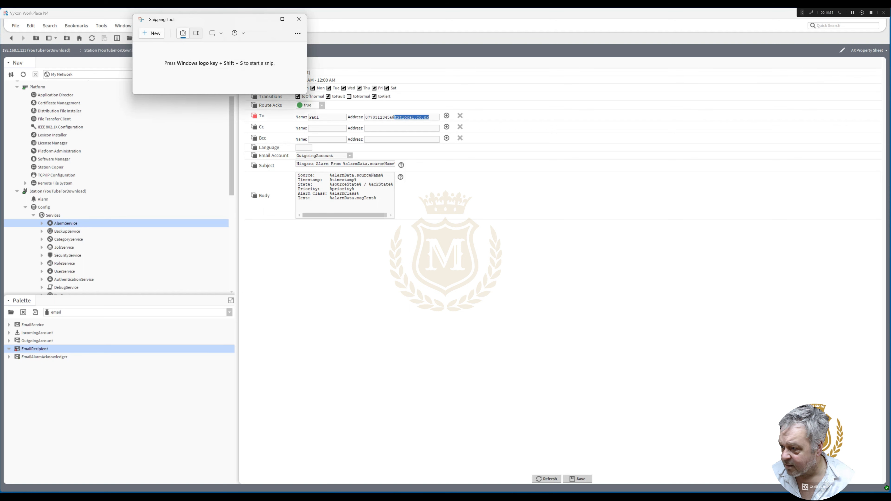
left_click(155, 34)
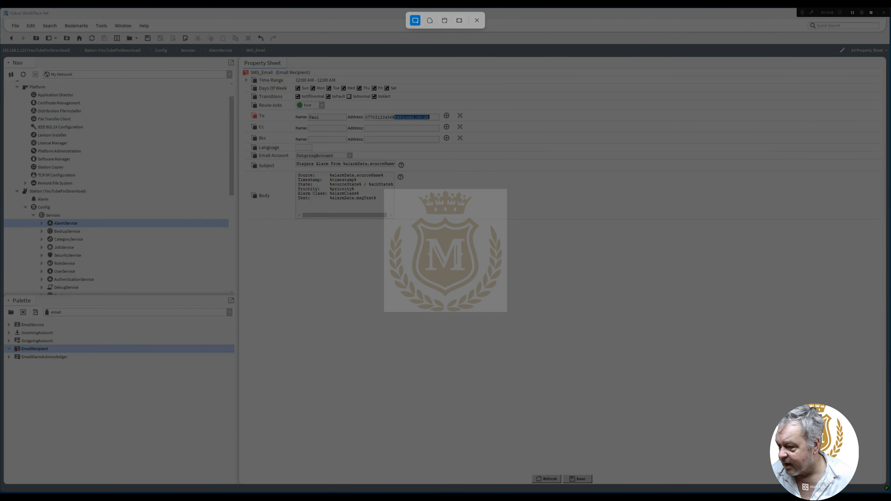
key("Escape")
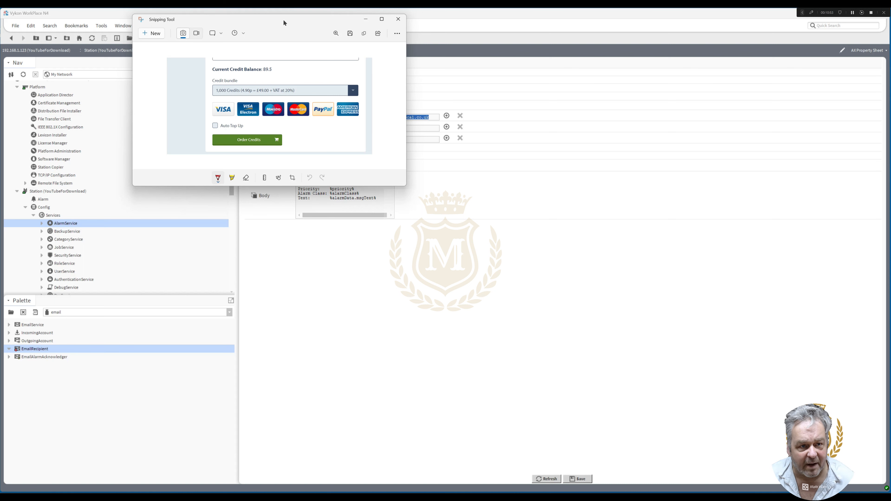
left_click_drag(292, 36, 618, 203)
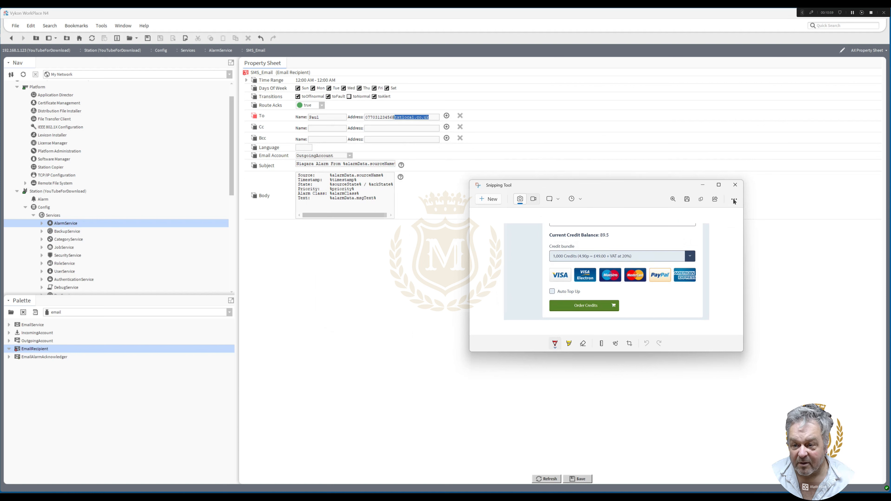
left_click(736, 185)
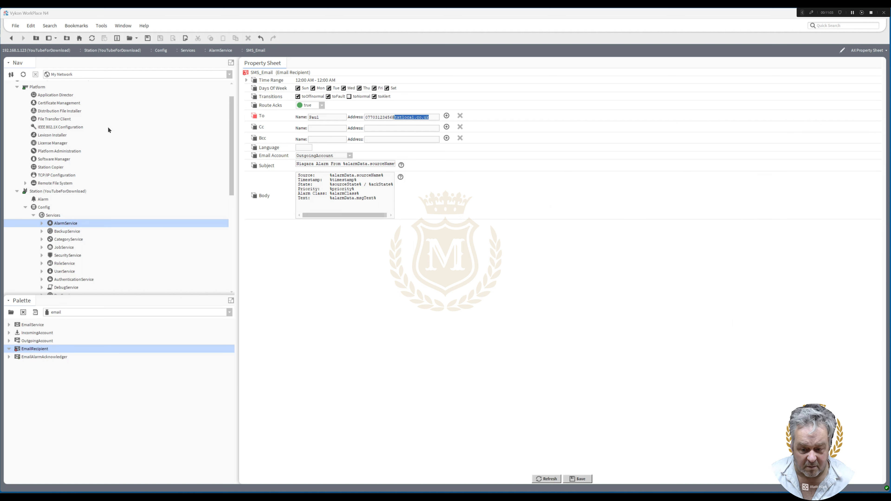
Save the SMS_Email properties and return to the AlarmService wire sheet
key("ctrl+s")
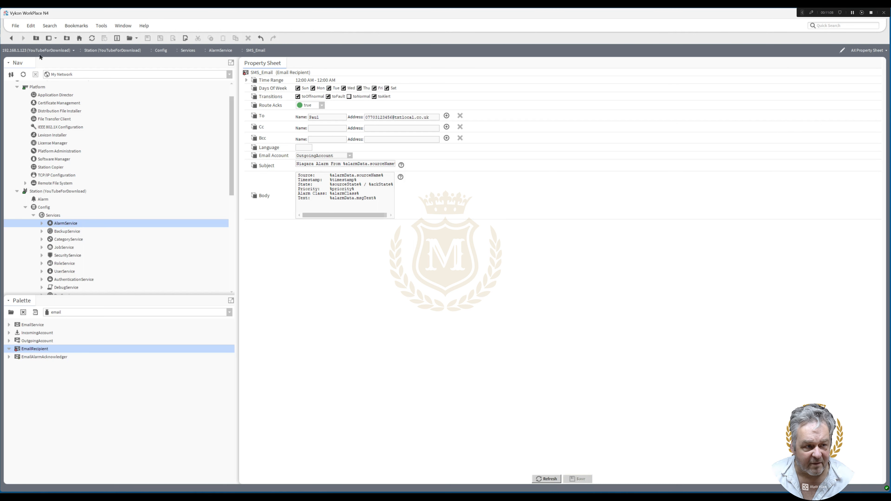
left_click(11, 37)
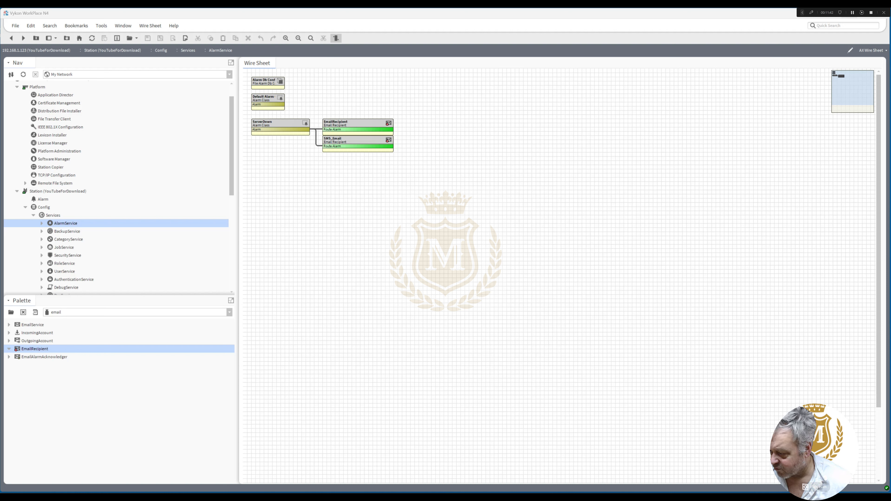
Capture Textlocal's Authorised Email Address settings with Snipping Tool and compare the authorised address with OutgoingAccount's Account property
left_click(464, 500)
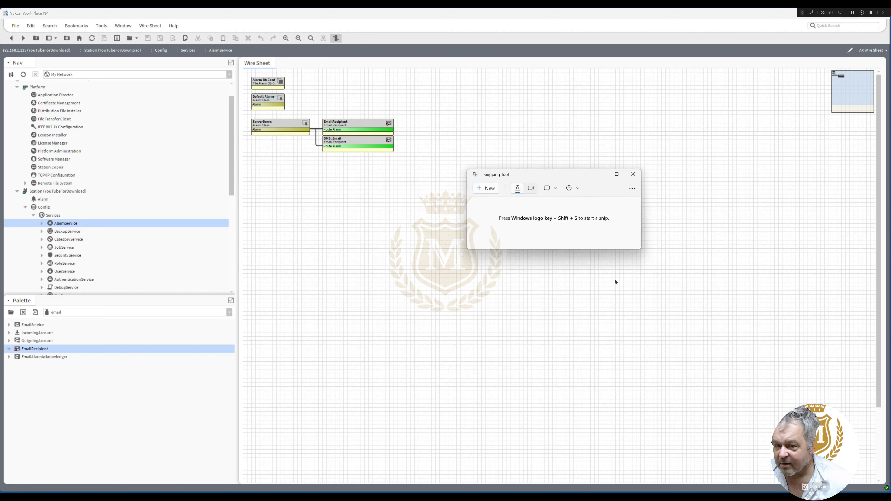
left_click(486, 188)
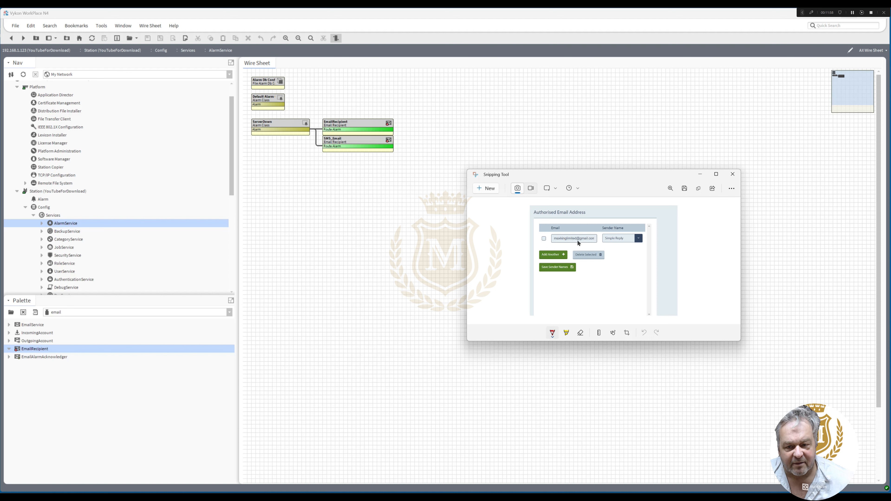
left_click(732, 174)
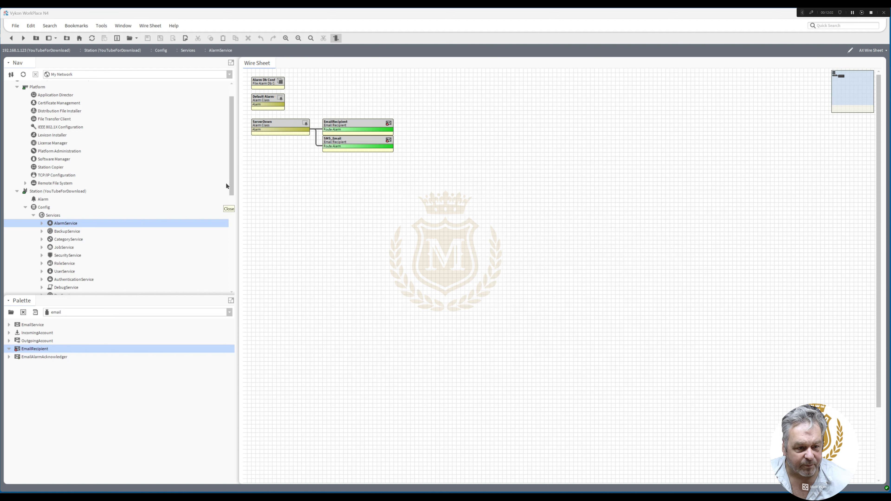
left_click_drag(231, 180, 237, 248)
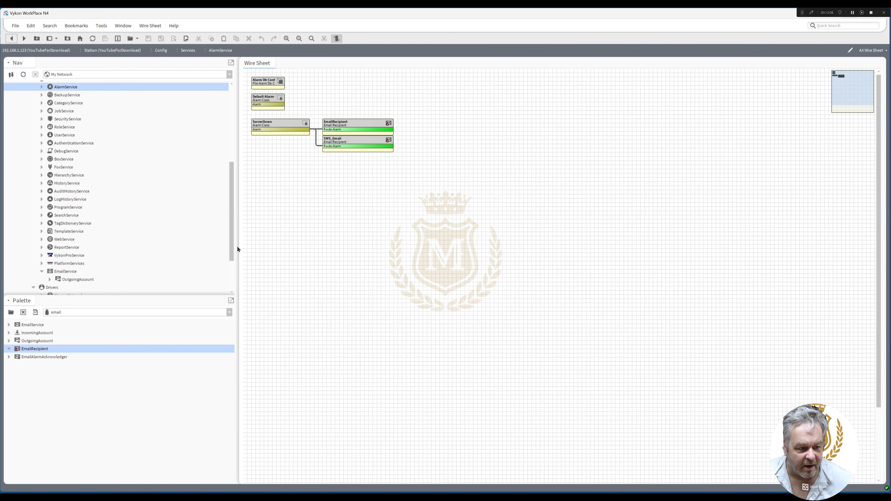
double_click(79, 279)
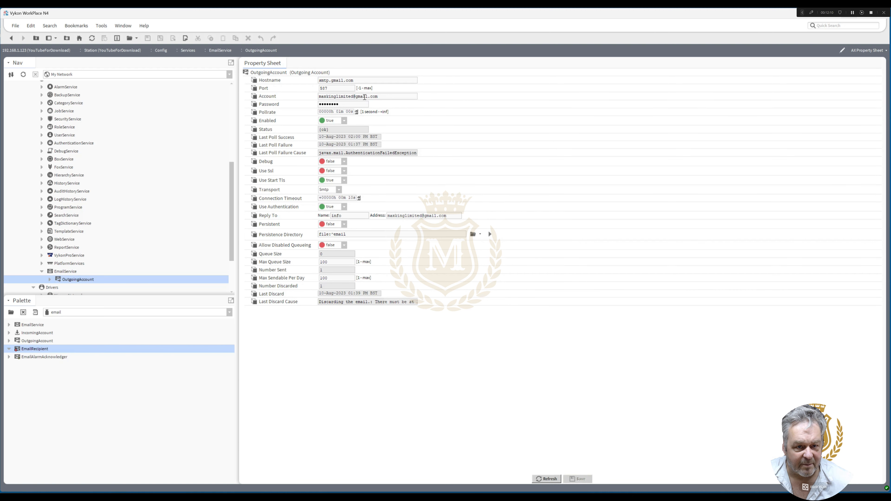
left_click(11, 38)
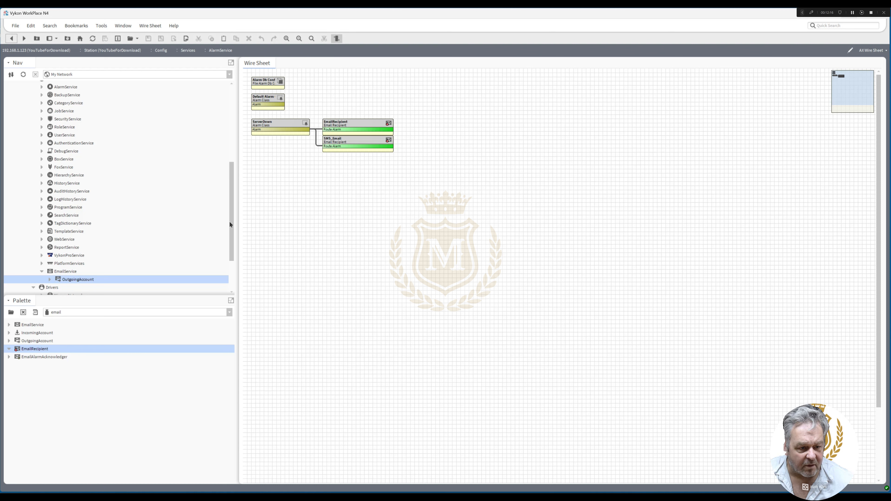
Open the NiagaraNetwork's AX Wire Sheet, move the Maxking station block into the clear area near the sheet's upper edge, and widen it
left_click_drag(229, 220, 230, 227)
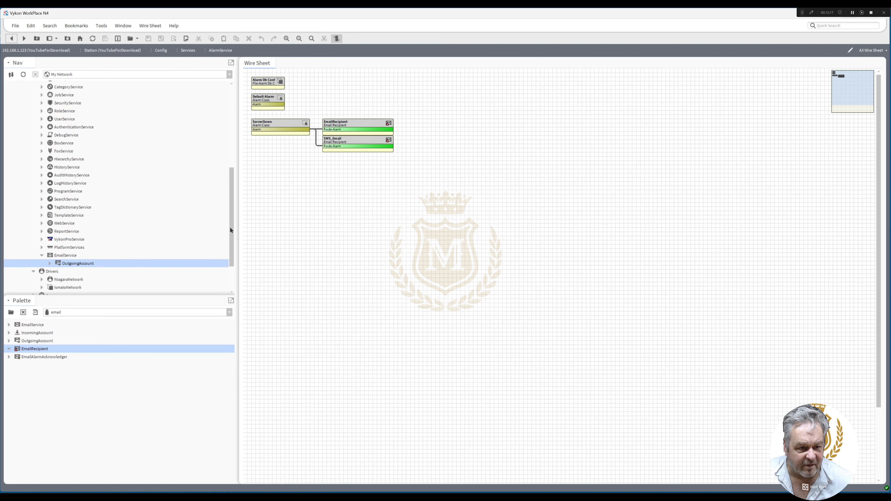
left_click(270, 120)
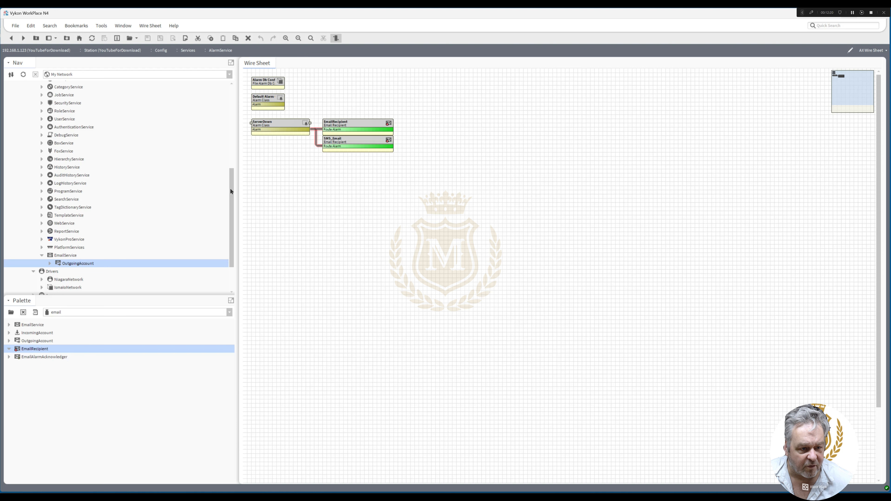
left_click_drag(230, 189, 99, 256)
double_click(68, 235)
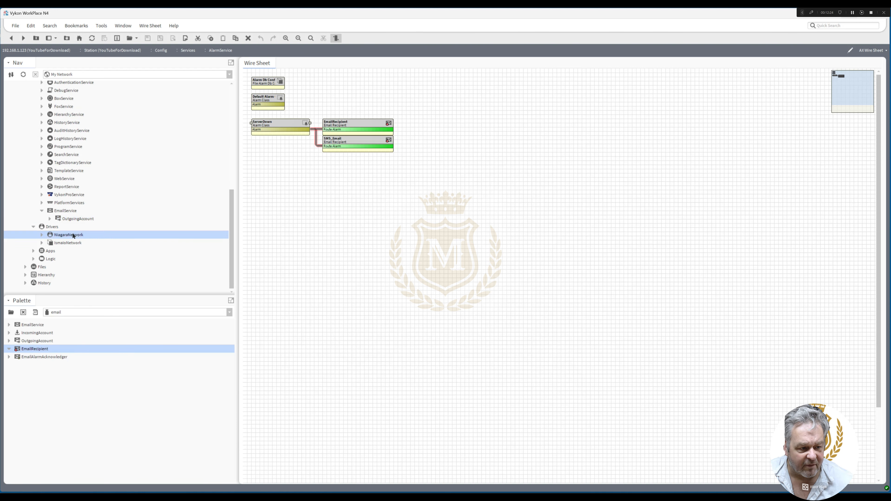
right_click(73, 236)
mouse_move(88, 232)
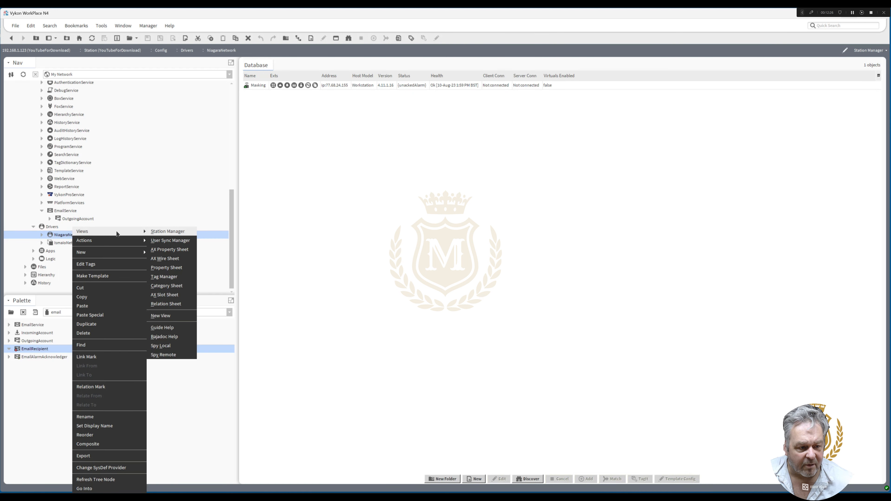
left_click(176, 260)
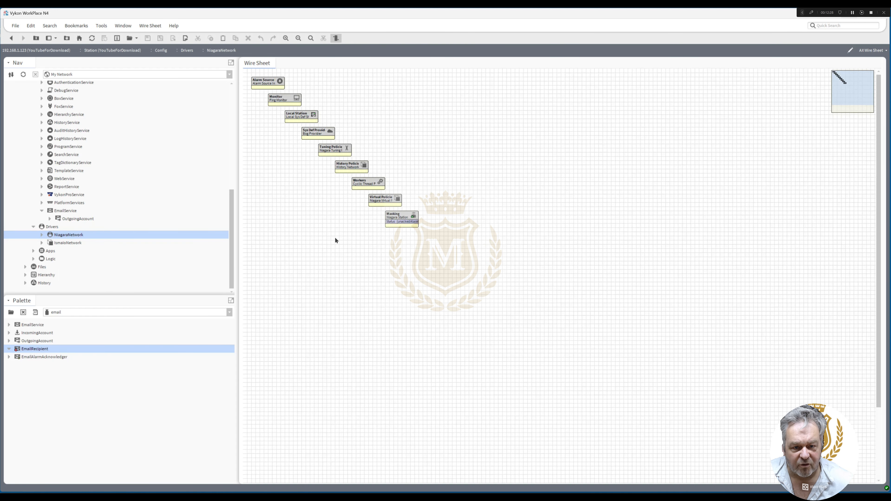
left_click_drag(403, 218, 493, 85)
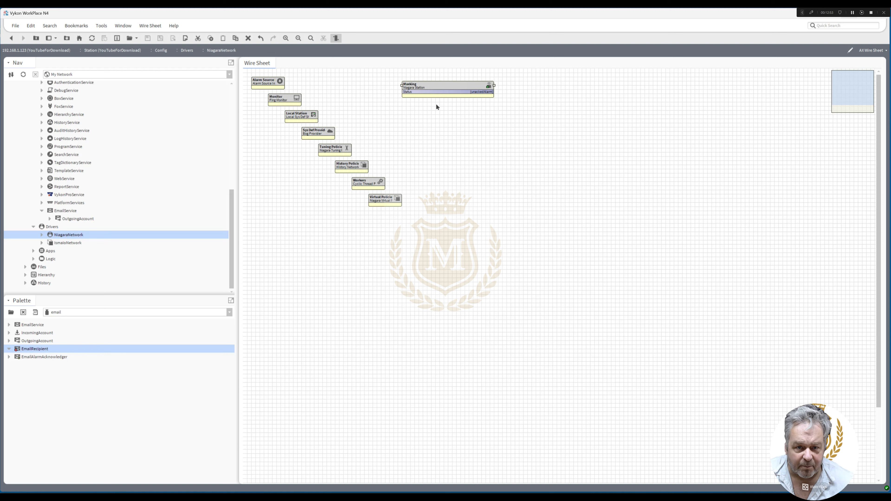
Open the kitControl palette and add a StatusDemux block from Util to the clear area beside the Maxking station block
left_click(11, 313)
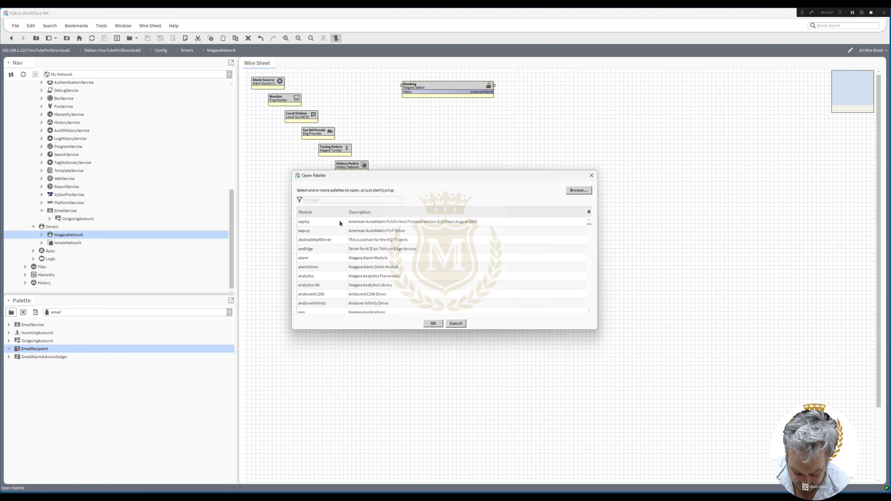
type("kit")
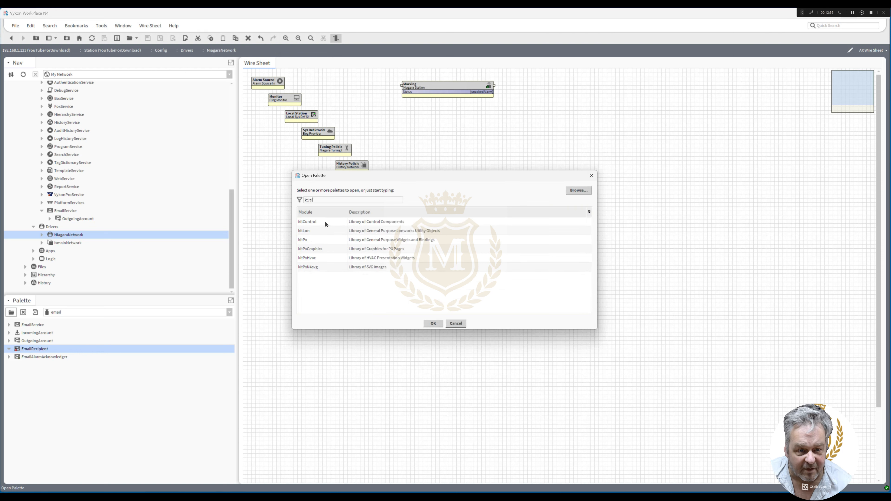
double_click(324, 220)
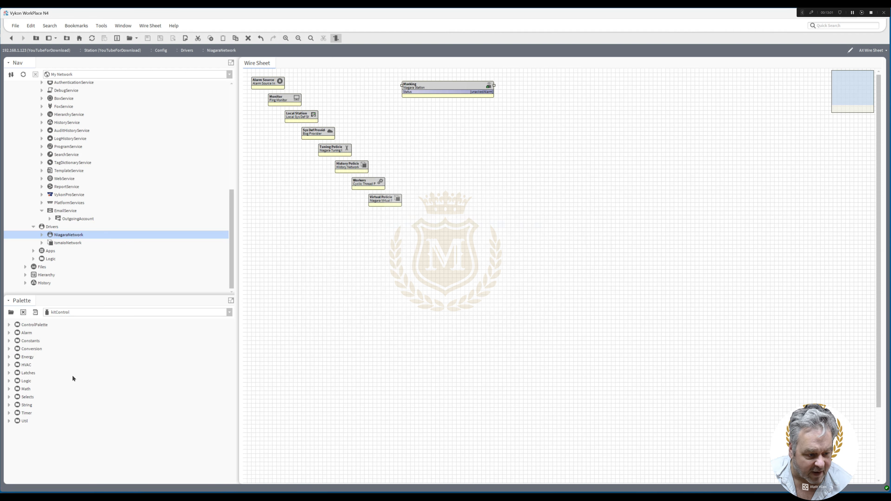
left_click(9, 421)
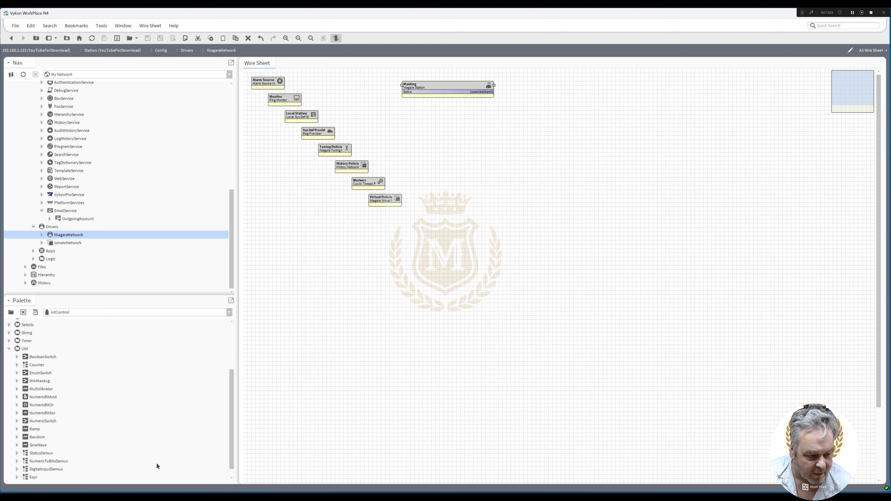
scroll(231, 456, "down", 1)
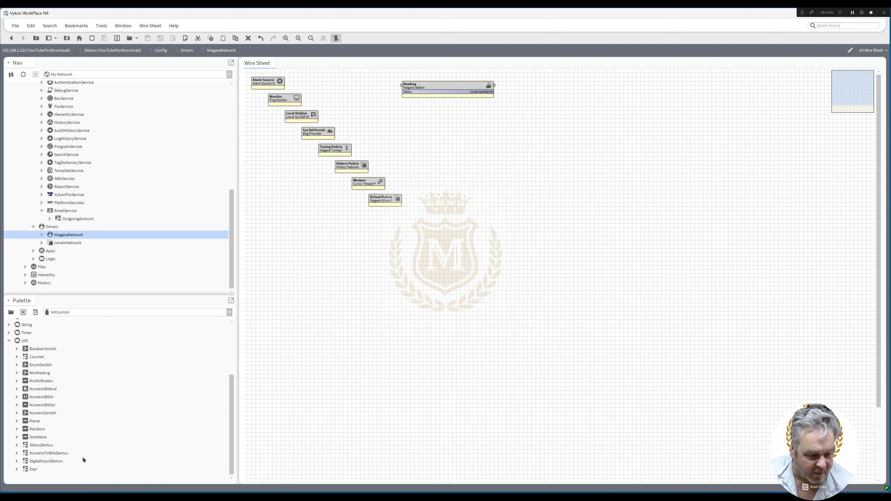
left_click_drag(36, 446, 531, 80)
left_click(432, 264)
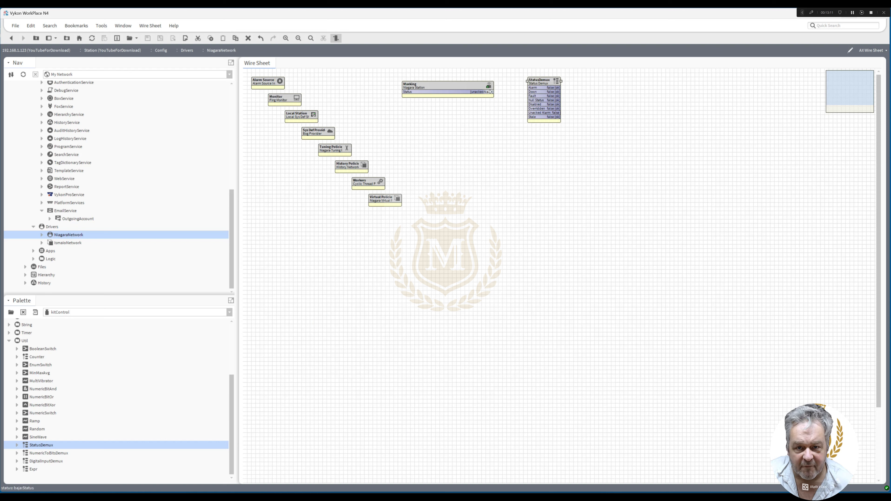
Try linking Maxking's Status to StatusDemux's In Status through the Link dialog, and delete that link
left_click_drag(489, 91, 532, 125)
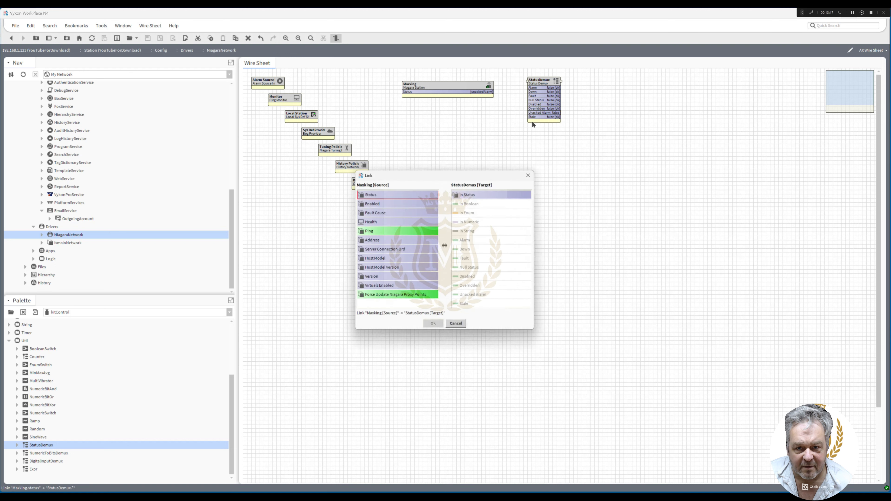
left_click(462, 197)
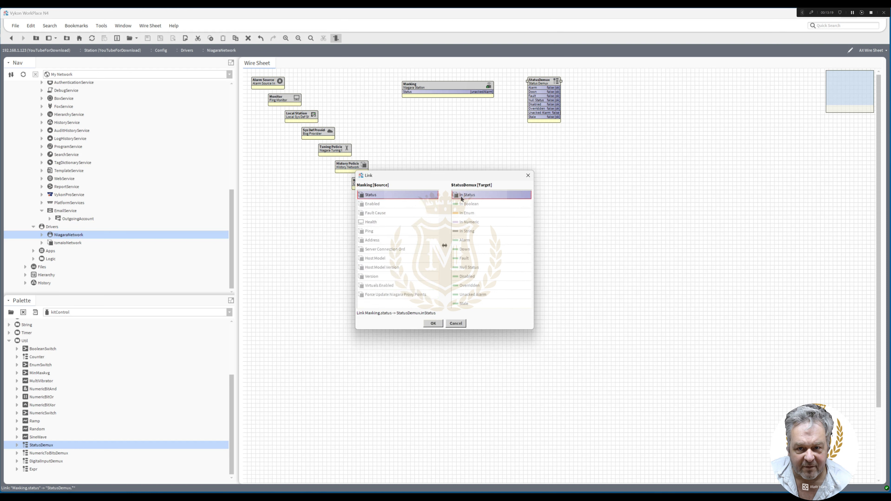
left_click(435, 325)
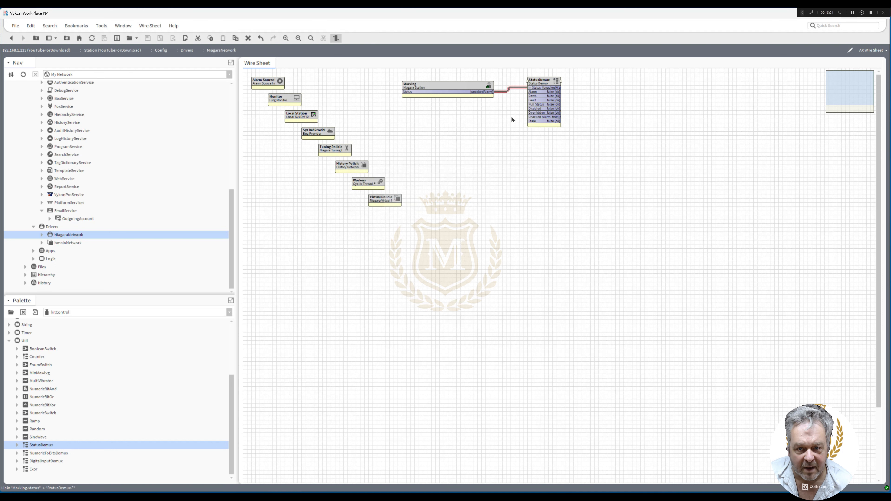
right_click(517, 88)
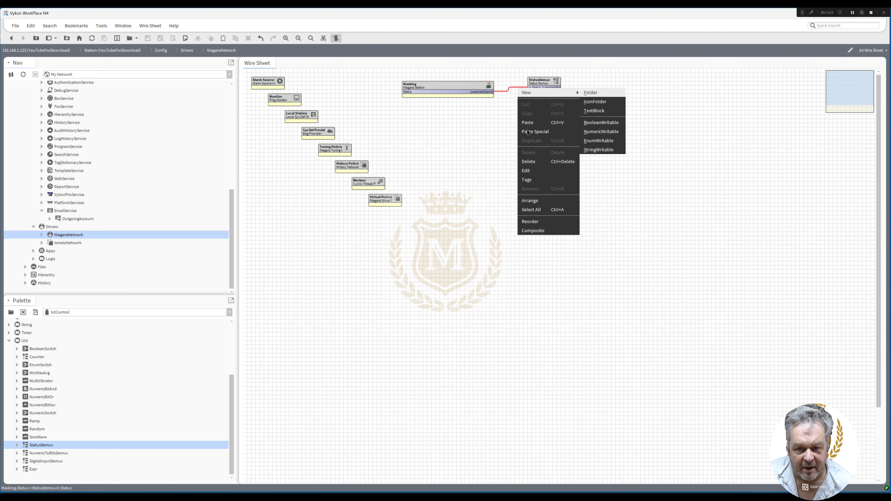
left_click(546, 85)
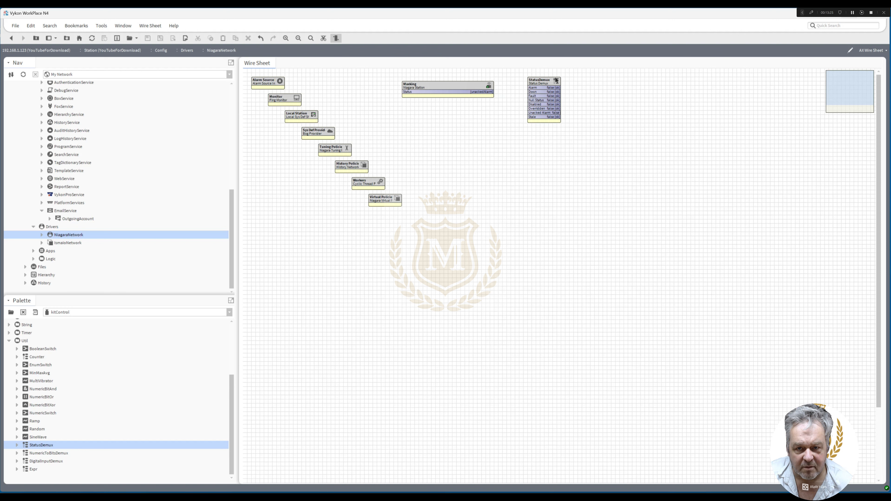
Pin StatusDemux's In Status slot and link Maxking's Status to it, with the block widened and aligned beside Maxking
right_click(546, 85)
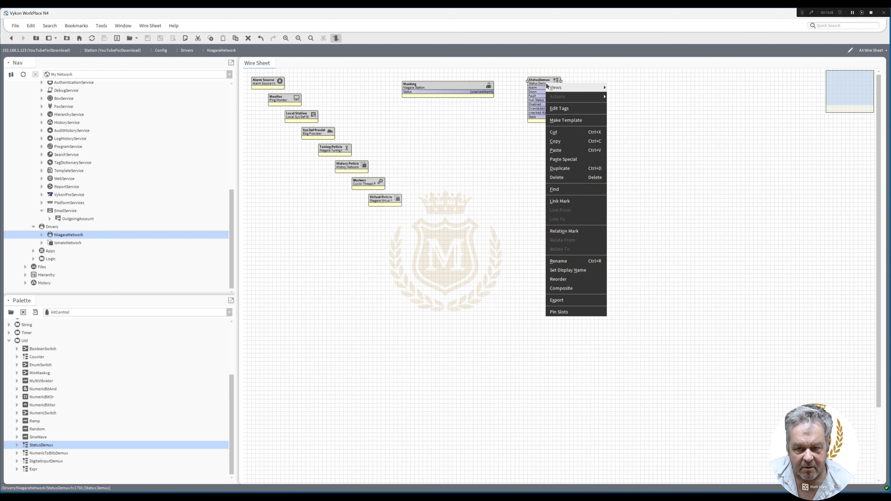
left_click(573, 312)
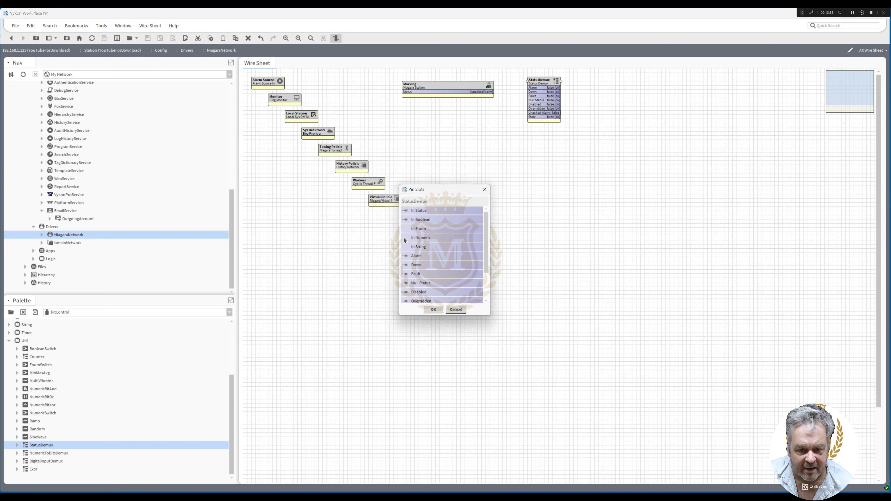
left_click(406, 228)
left_click(404, 220)
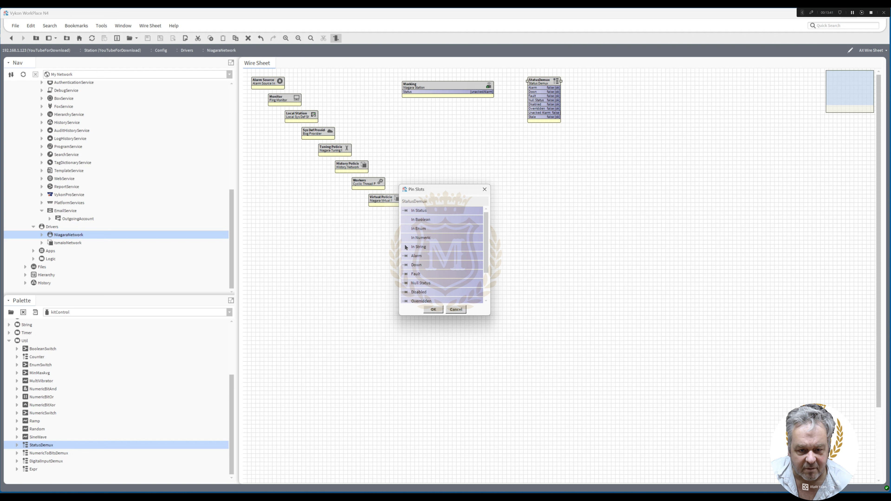
left_click(433, 308)
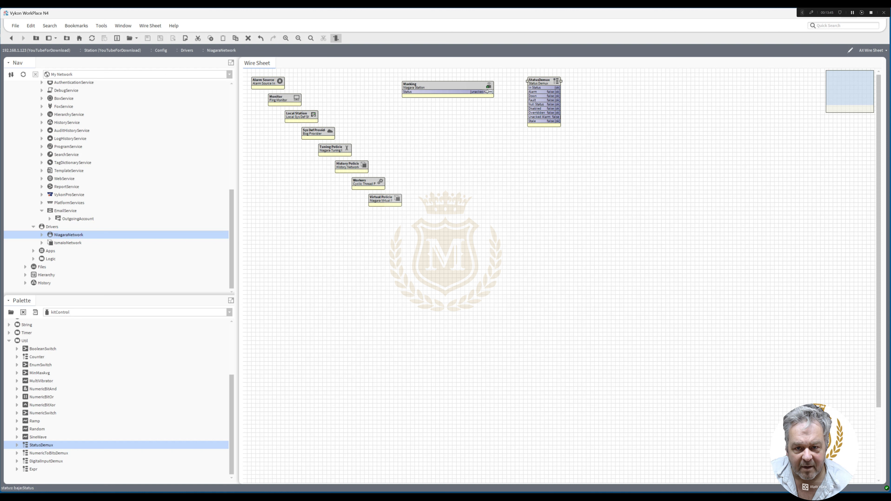
left_click_drag(487, 92, 574, 85)
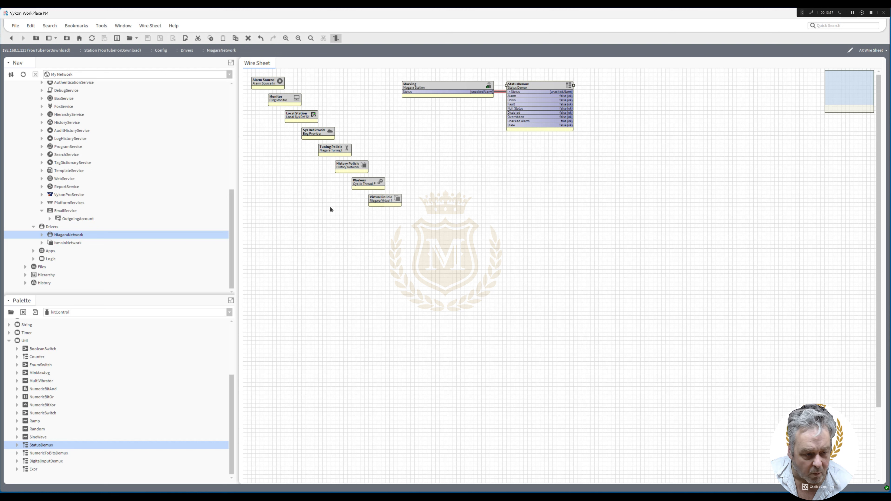
Add an Or block from kitControl's Logic folder to the clear area beside StatusDemux
left_click_drag(228, 402, 245, 353)
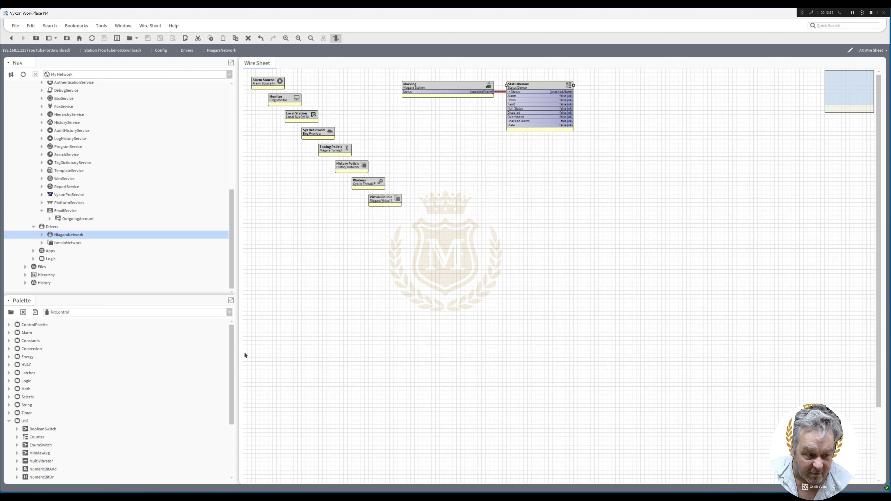
left_click(9, 381)
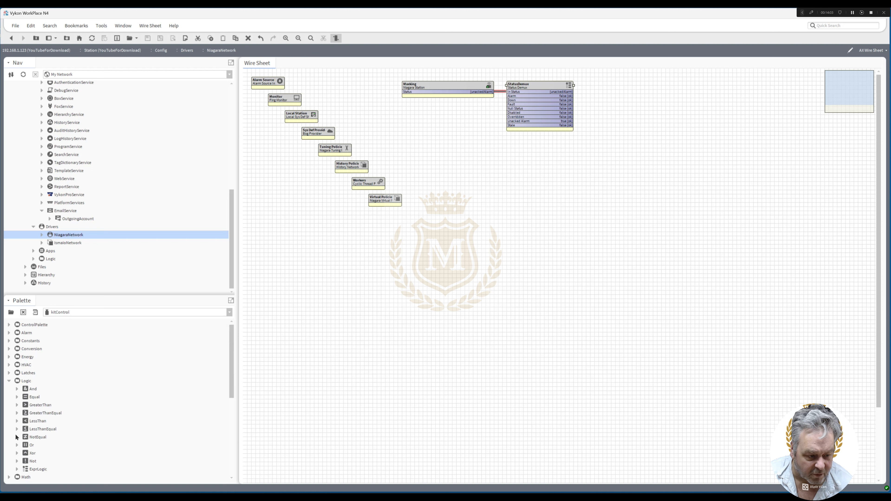
left_click_drag(30, 445, 616, 108)
left_click(433, 262)
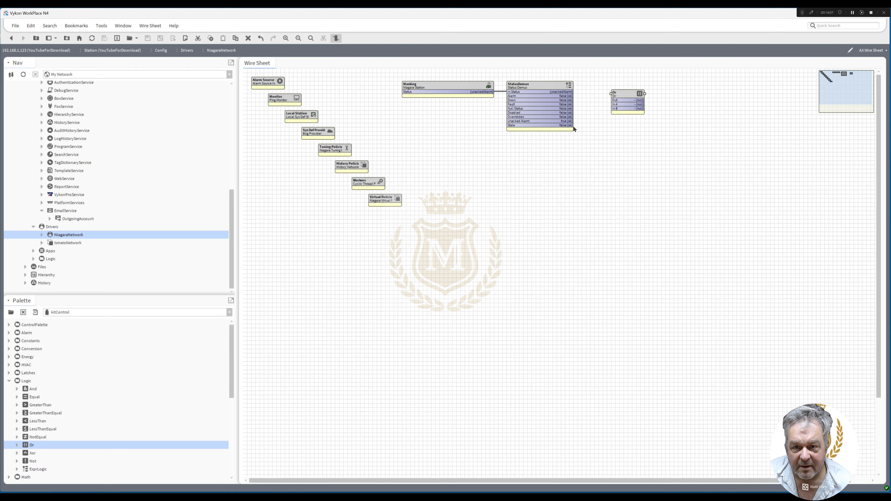
Link StatusDemux's Alarm, Down and Fault outputs to Or's In A, In B and In C, and align Or beside StatusDemux
mouse_move(573, 96)
left_mouse_down()
mouse_move(614, 103)
mouse_move(602, 105)
mouse_move(616, 112)
left_mouse_up()
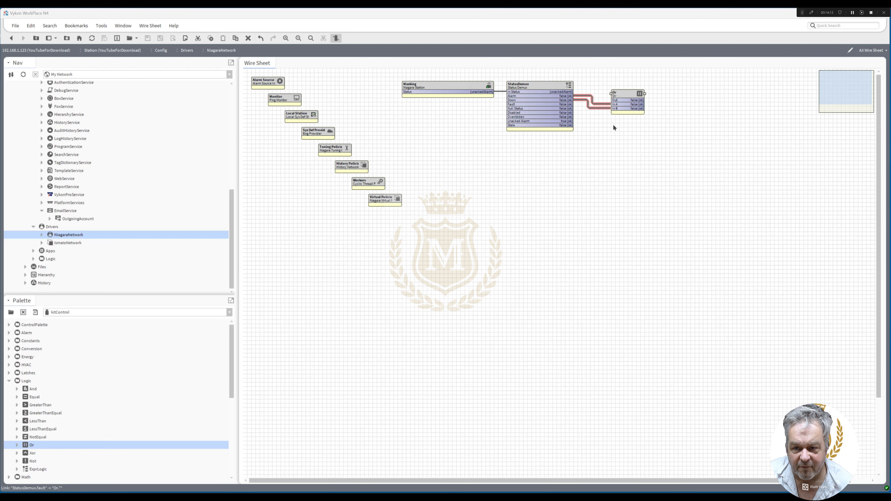
left_click(461, 250)
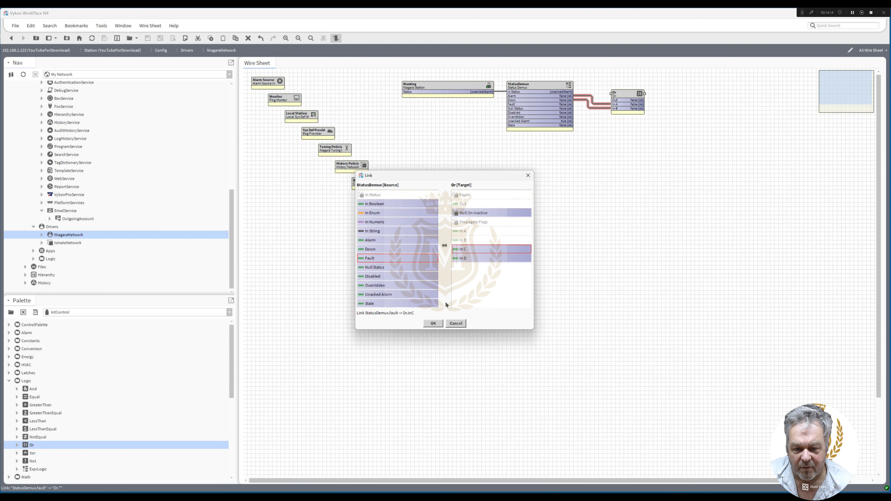
left_click(433, 324)
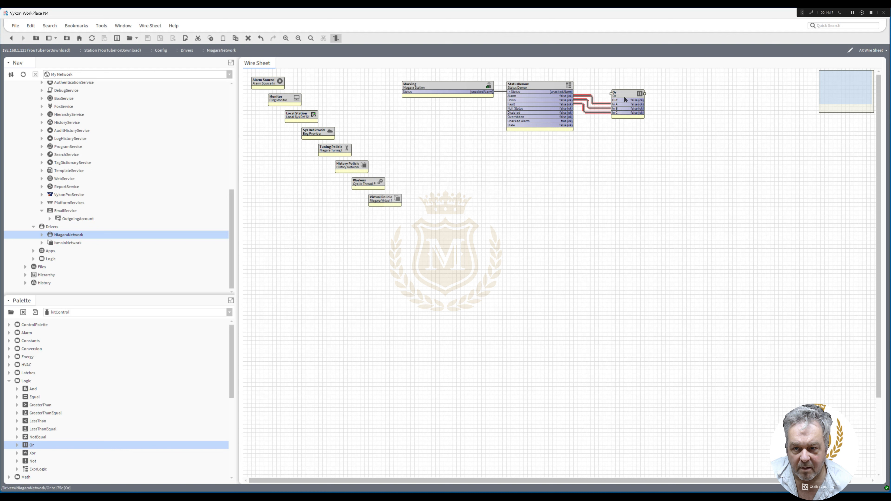
left_click_drag(623, 93, 598, 86)
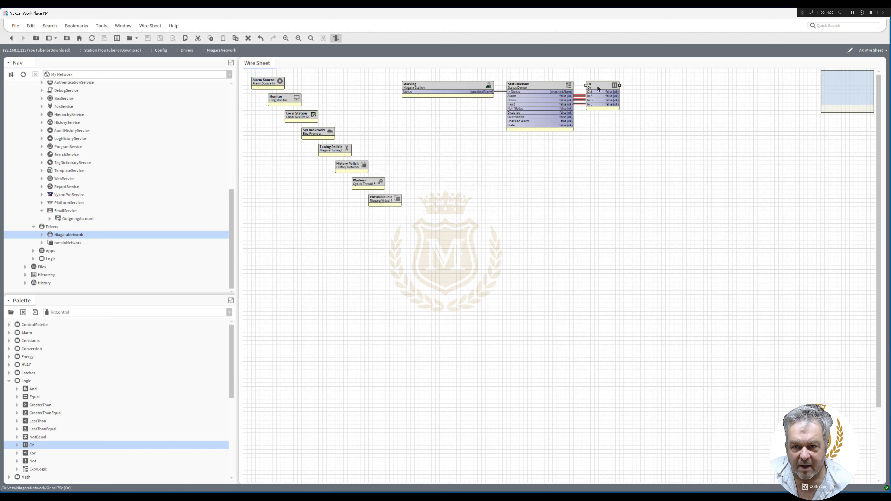
Create a BooleanWritable named Server_Alarm! beside the Or block and link Or's Out to its In10, with the block widened
right_click(674, 86)
mouse_move(678, 91)
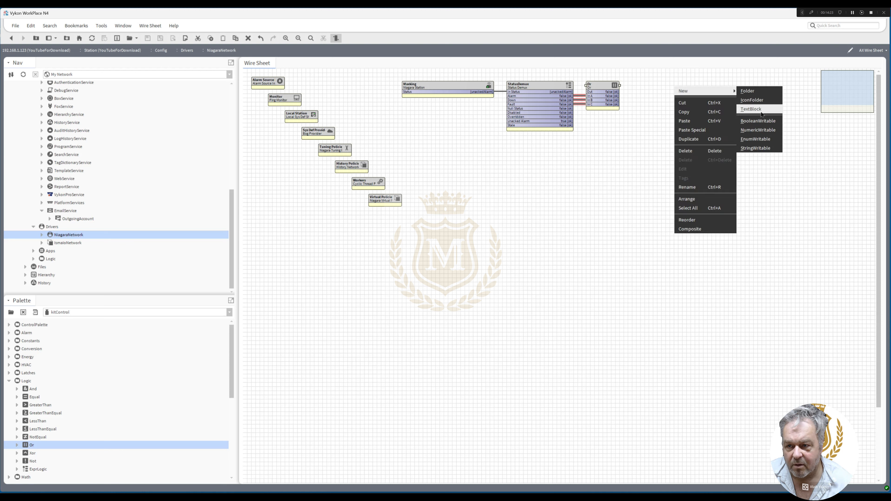
left_click(760, 122)
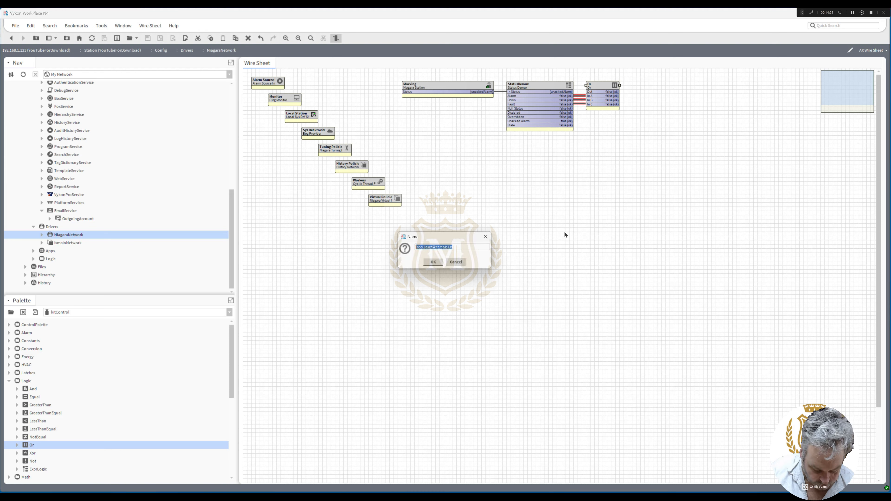
type("Server")
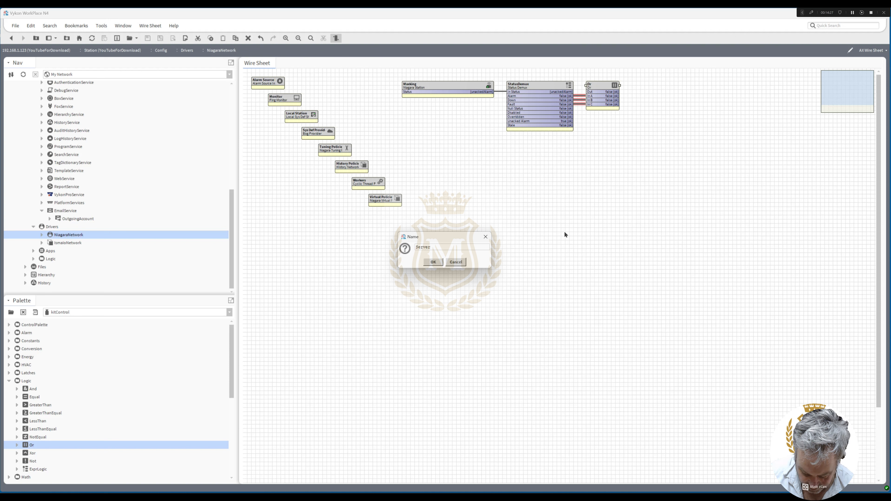
type("_Alarm")
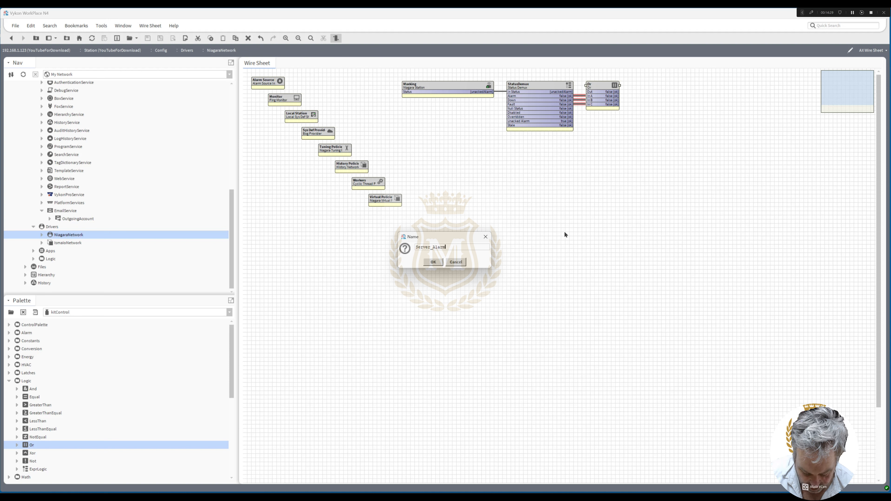
type("!")
left_click(437, 262)
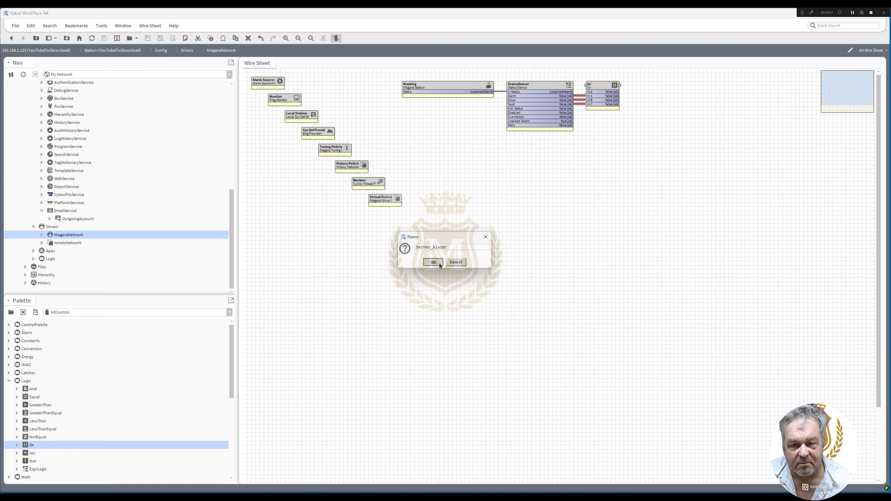
mouse_move(614, 92)
left_mouse_down()
mouse_move(677, 100)
mouse_move(647, 86)
left_mouse_up()
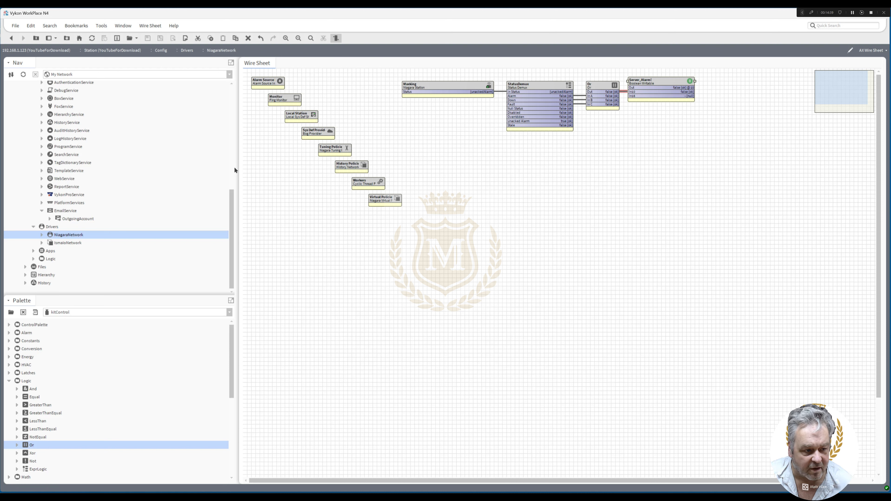
Add a BooleanChangeOfStateAlarmExt from the alarm palette's Extensions folder to the Server_Alarm! point under NiagaraNetwork
left_click(41, 234)
left_click(50, 264)
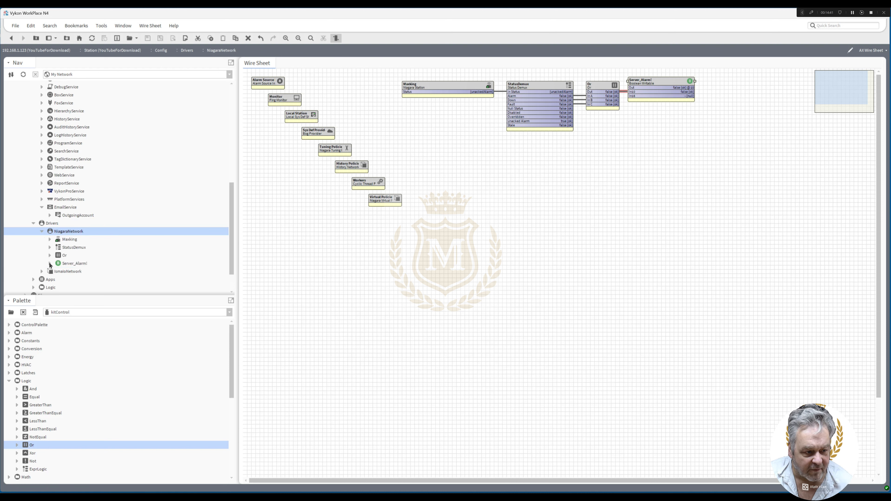
left_click(11, 312)
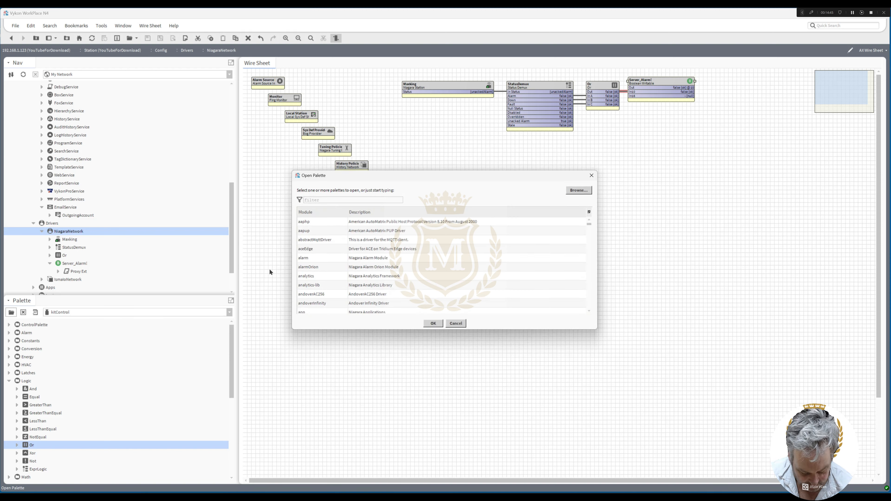
type("ala")
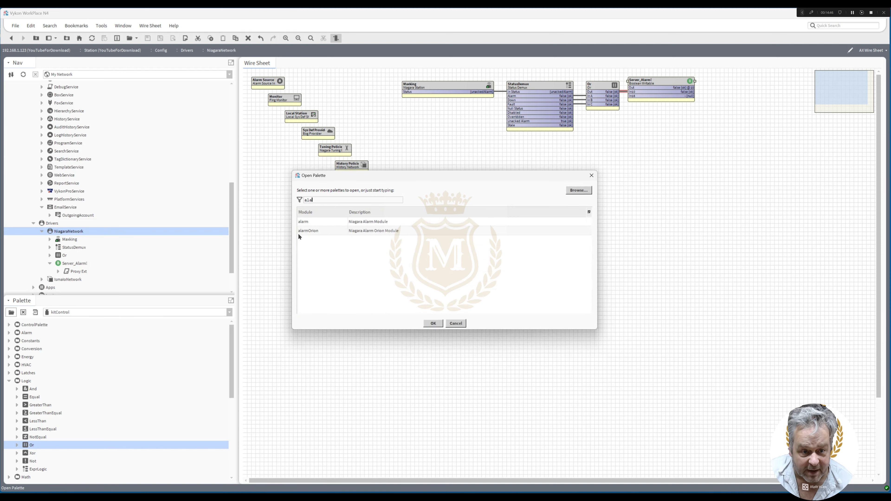
double_click(332, 222)
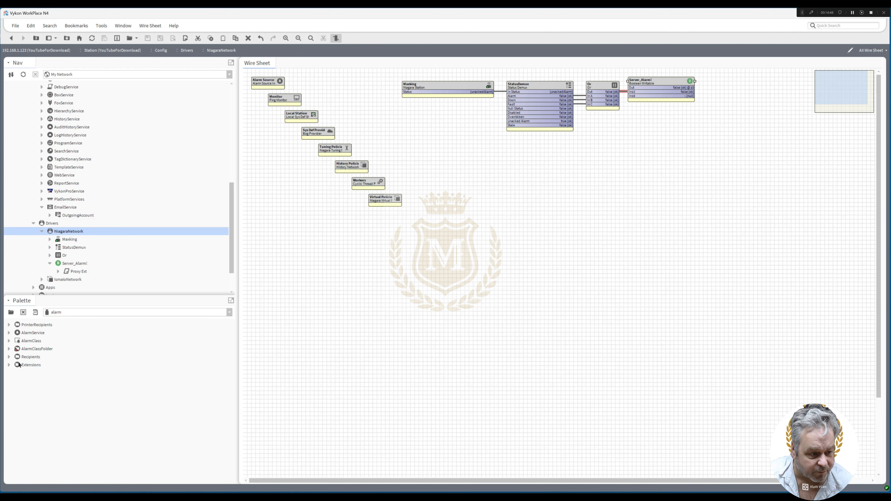
left_click(9, 365)
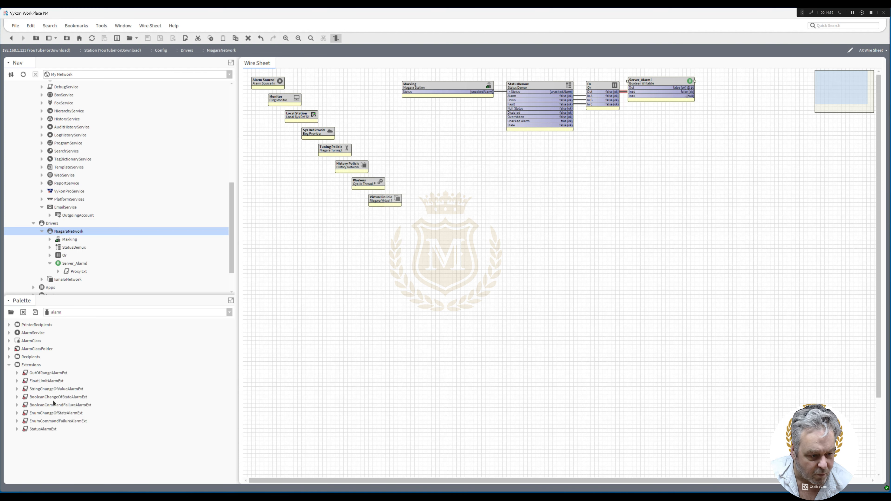
left_click(74, 400)
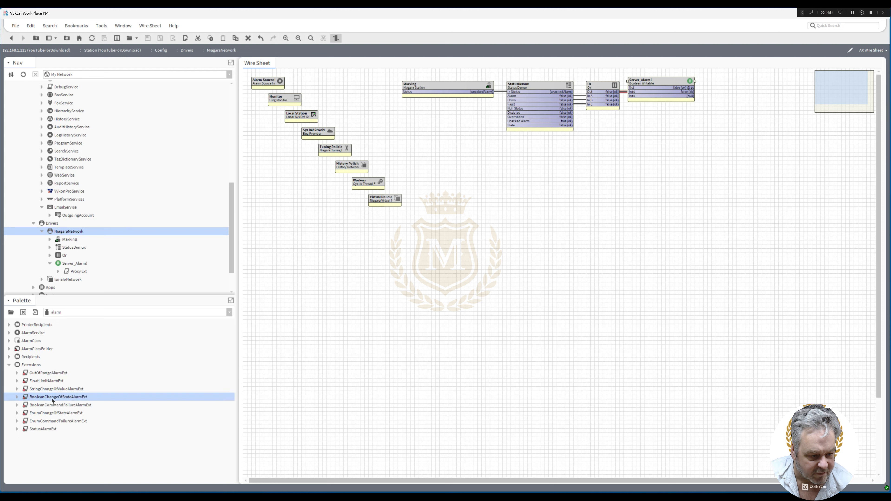
left_click_drag(52, 399, 75, 264)
left_click(435, 262)
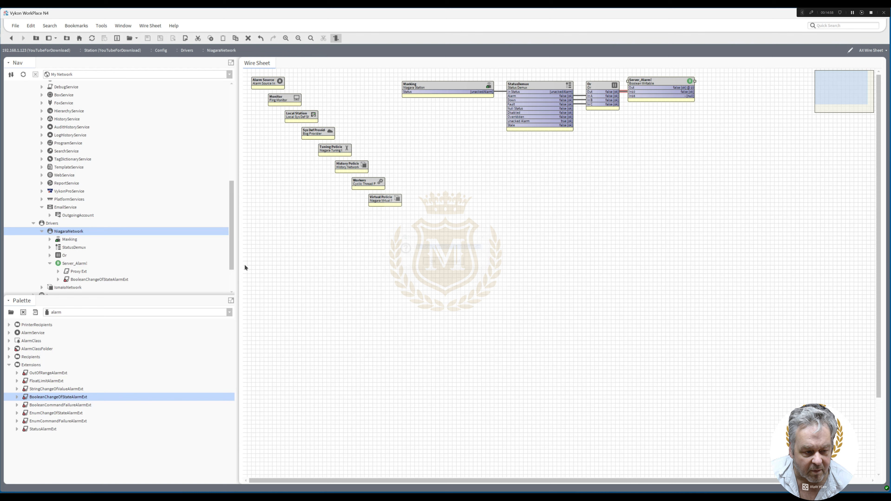
Set the new alarm extension's To Offnormal Text to "SERVER ALARM !" with "Please check the server" on a second line
double_click(102, 280)
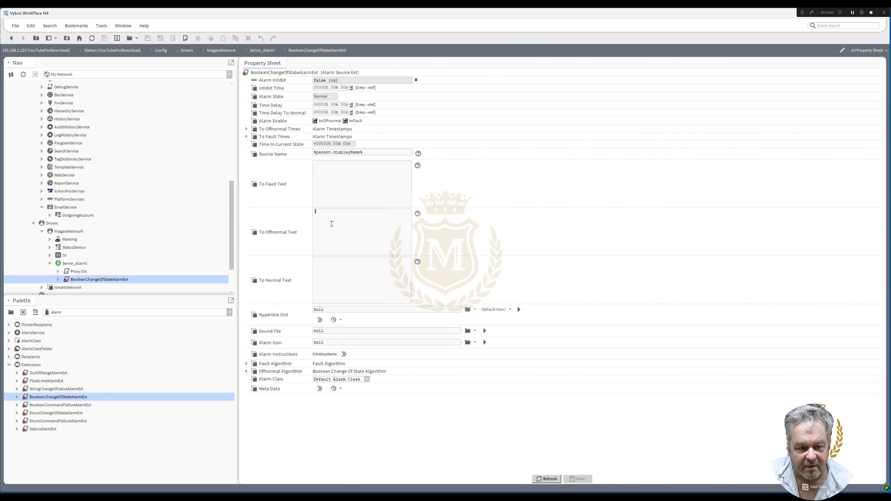
left_click(360, 252)
type("SERVE")
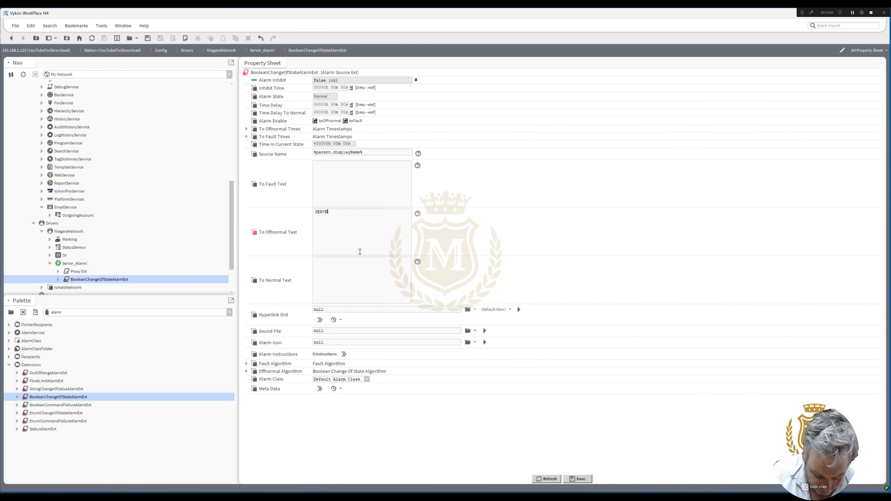
type("R ALARM !")
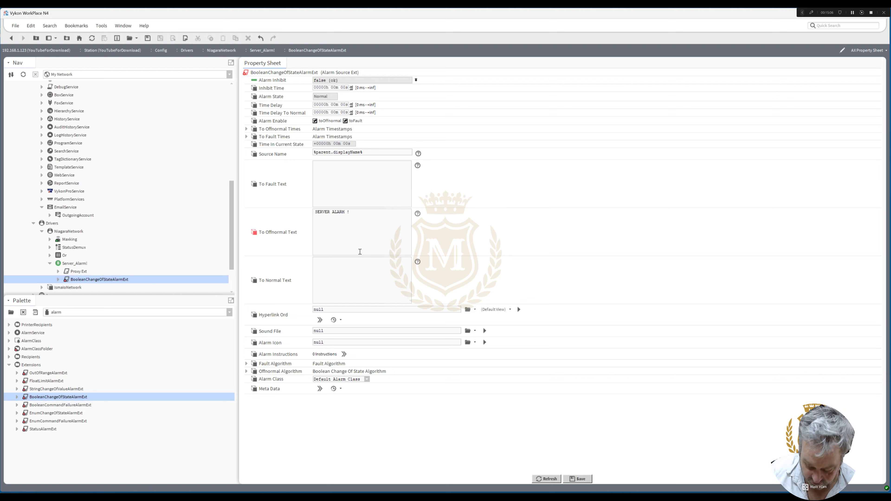
type("Please c")
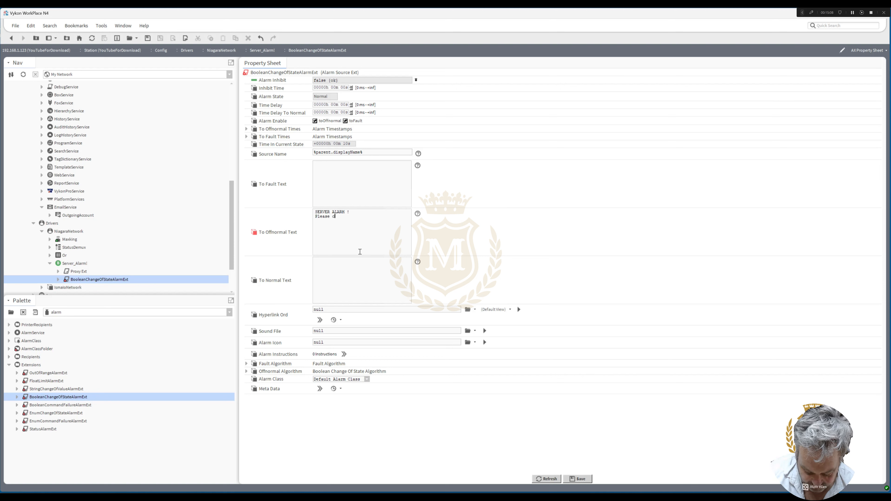
type("heck the s")
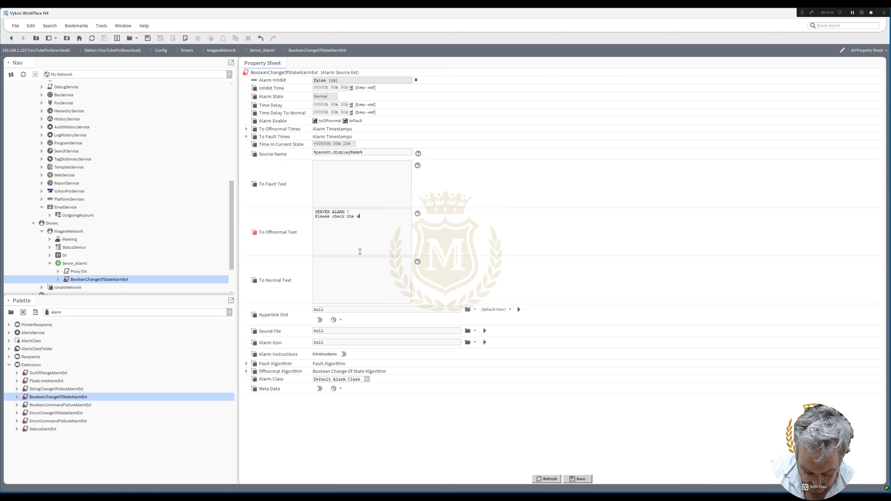
type("erver")
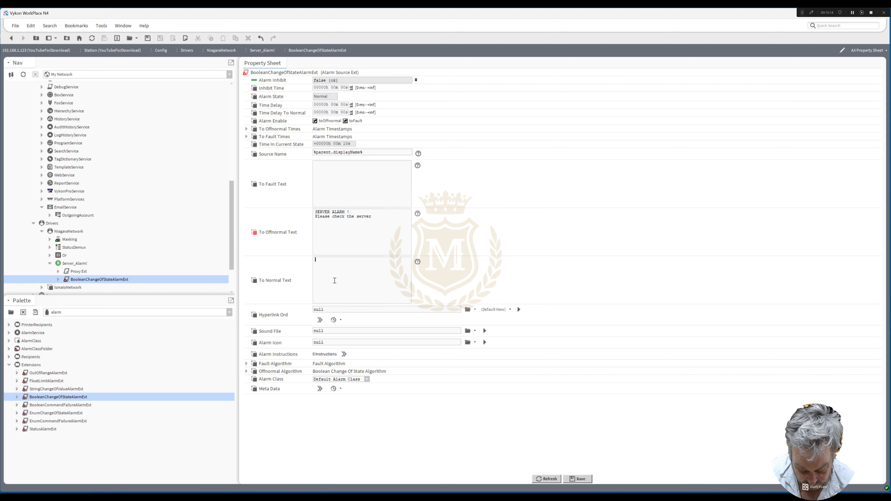
type("ver Alarm")
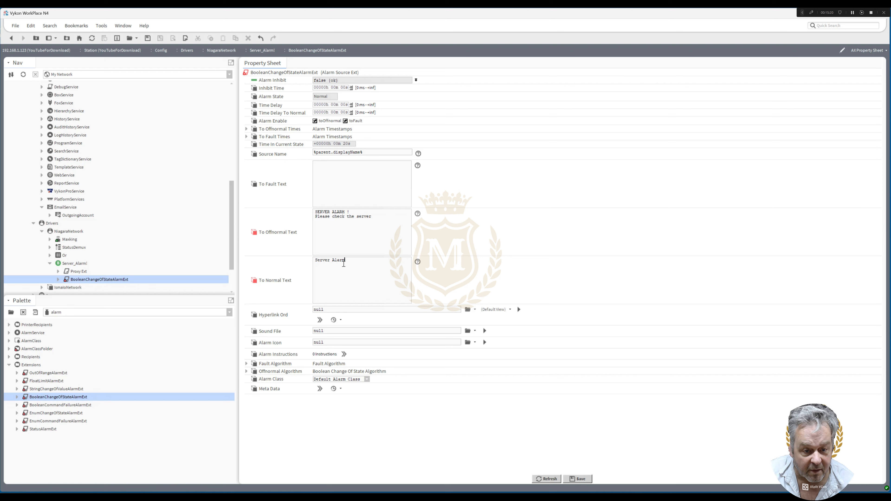
Set the alarm extension's To Normal Text to "Server Alarm Healthy"
double_click(335, 260)
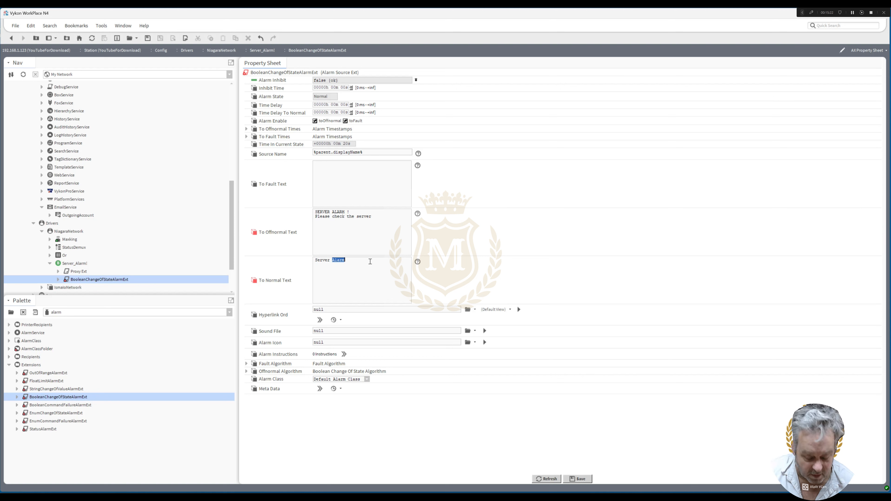
left_click(360, 261)
type("Hea")
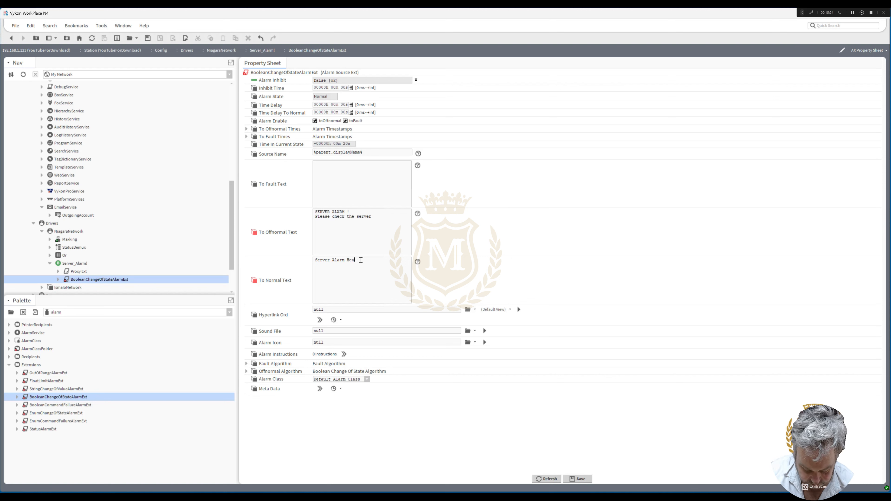
type("lthy")
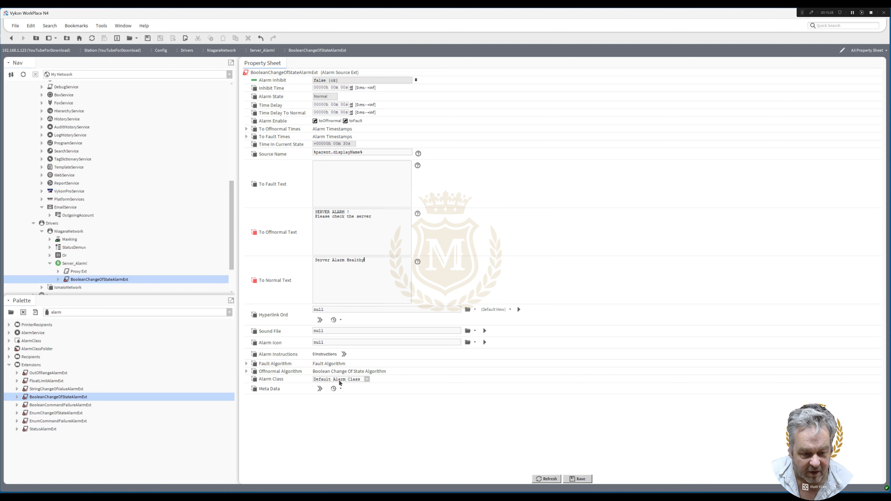
Assign the ServerDown alarm class to the BooleanChangeOfStateAlarmExt and save the extension
left_click(367, 380)
left_click(348, 393)
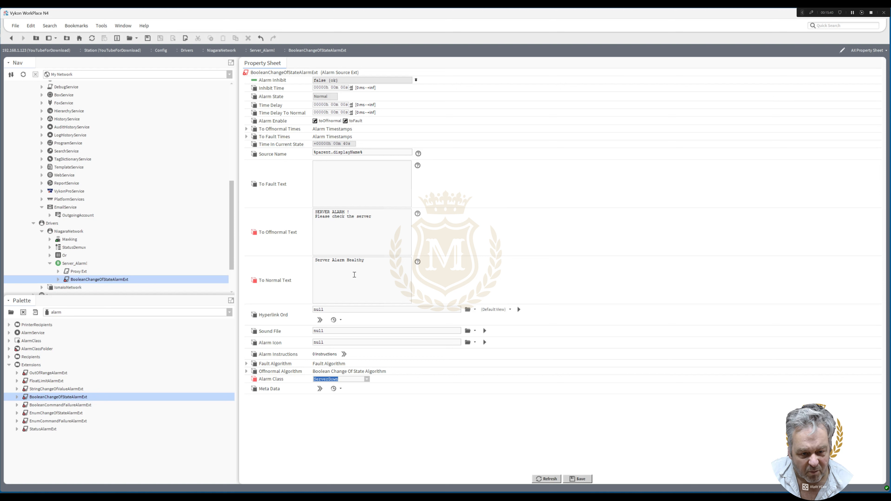
left_click(578, 478)
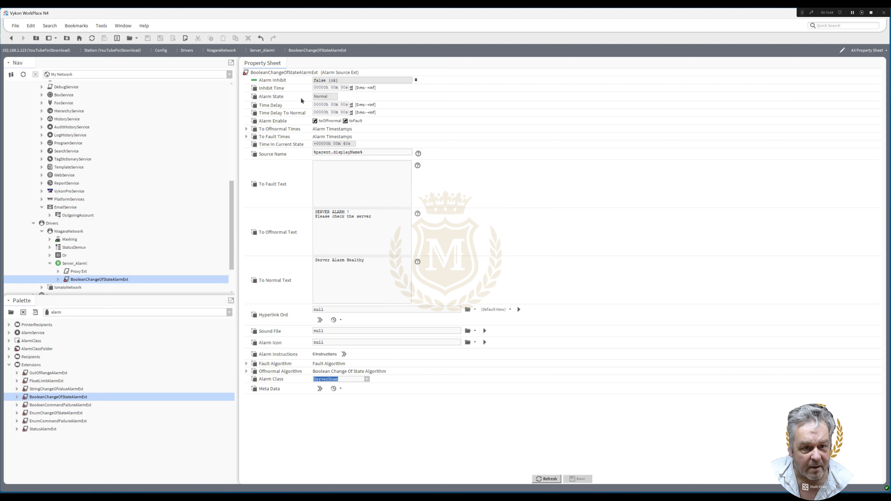
Set the alarm extension's Time Delay to 5 seconds, adjust the seconds of its Inhibit Time, and save
left_click(343, 105)
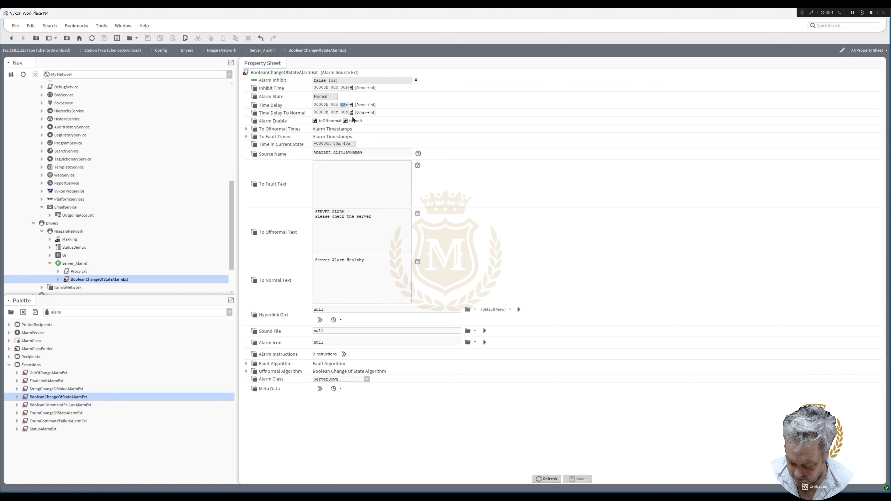
type("5")
left_click(344, 88)
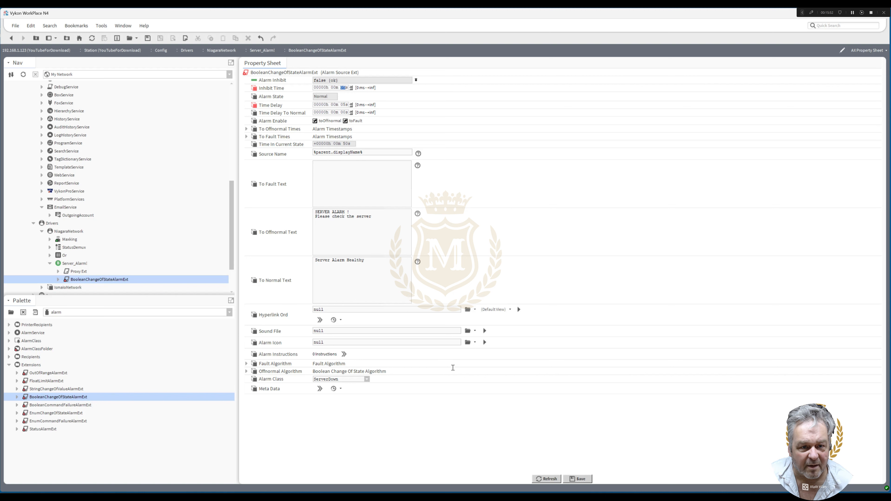
left_click(580, 479)
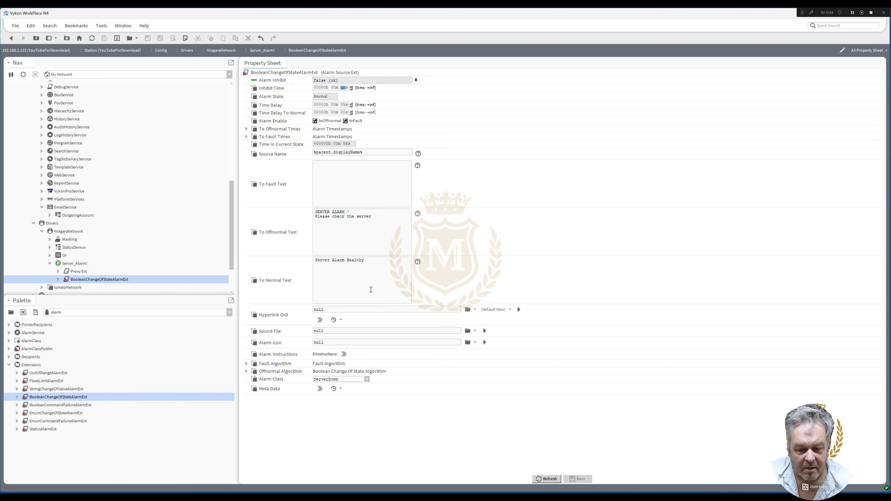
Open the properties of Server_Alarm! from the NiagaraNetwork wire sheet and set its trueText facet to "SERVER DOWN"
left_click(10, 38)
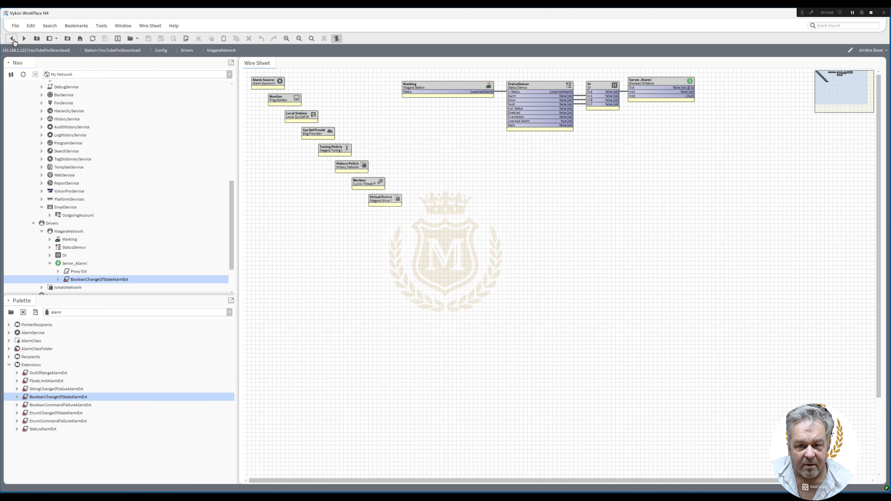
left_click(648, 86)
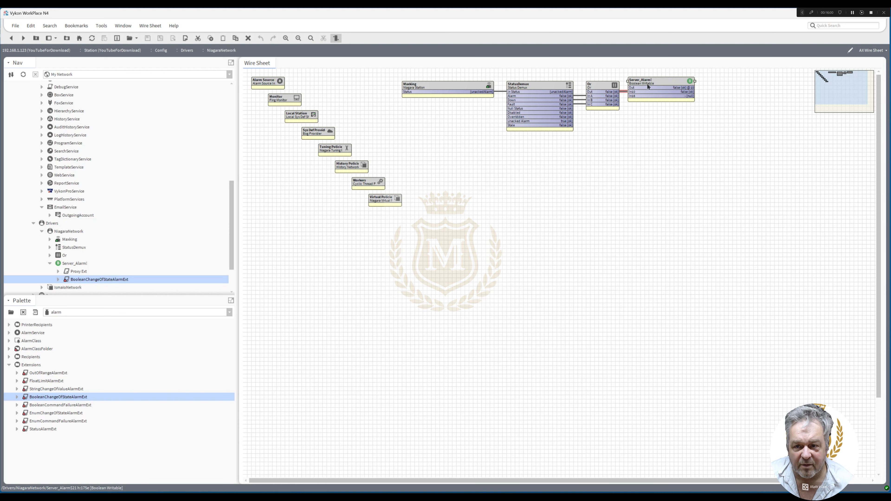
double_click(649, 86)
left_click(392, 82)
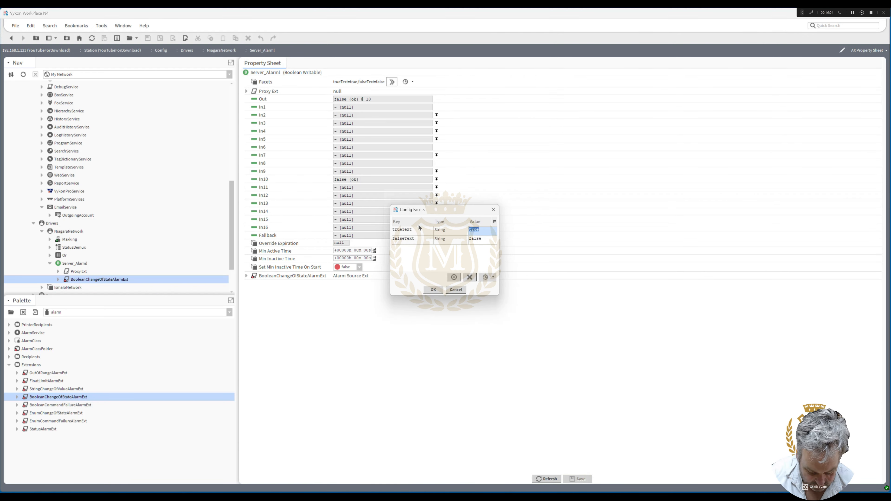
type("SERVER ")
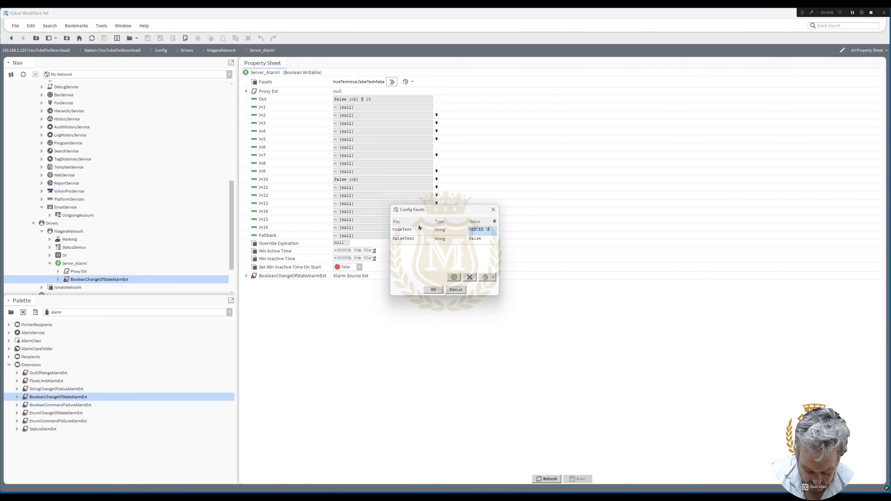
type("DOWN")
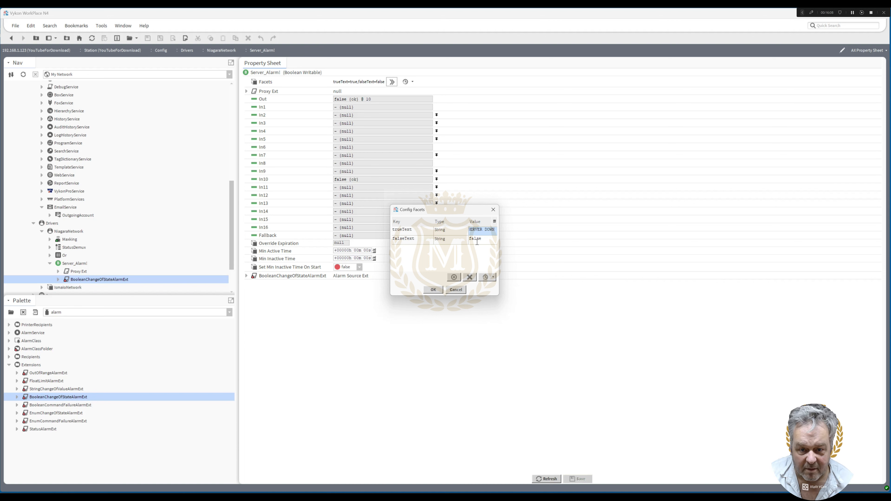
Set the falseText facet of Server_Alarm! to "Server Healthy", accept the facets and save the point
left_click(476, 239)
type("Serve")
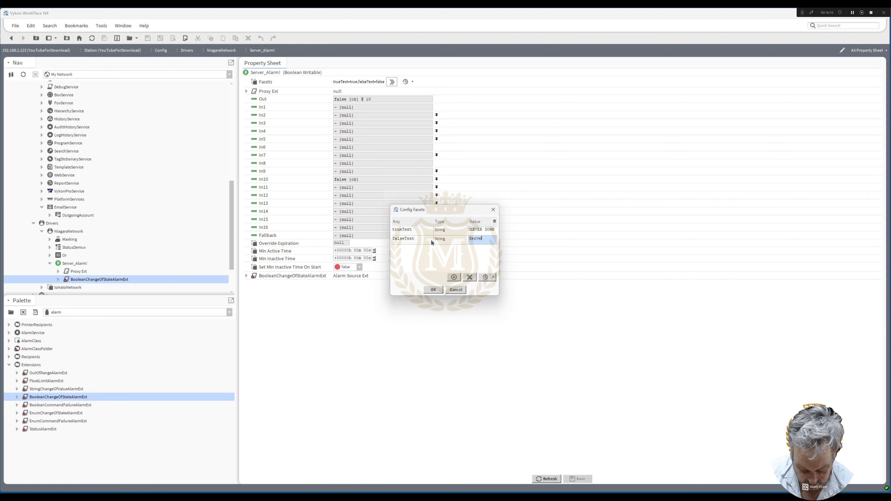
type("r Health")
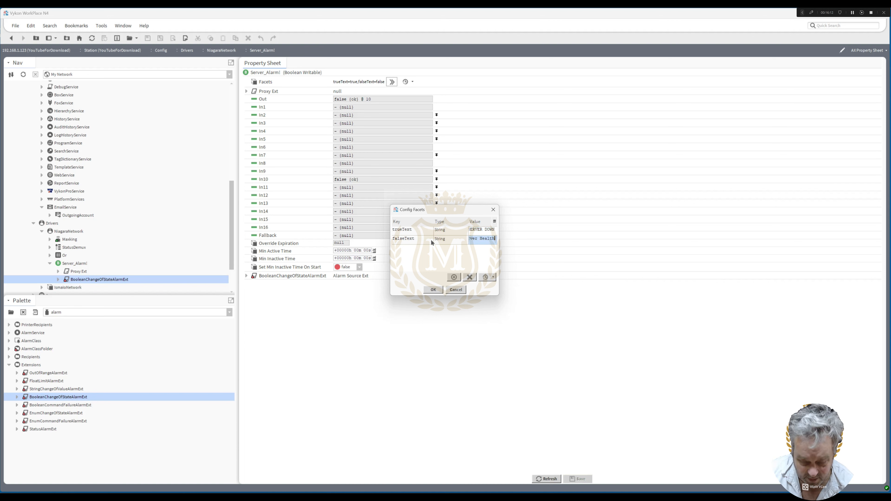
type("y")
left_click(440, 291)
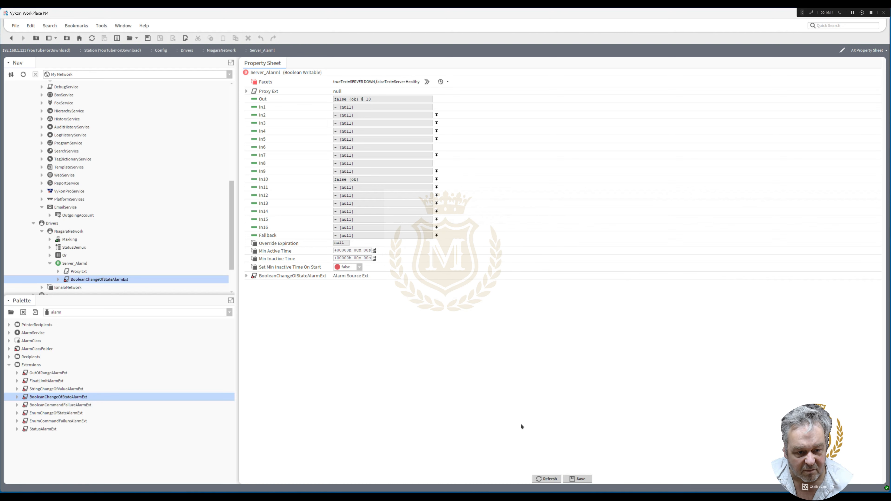
left_click(576, 478)
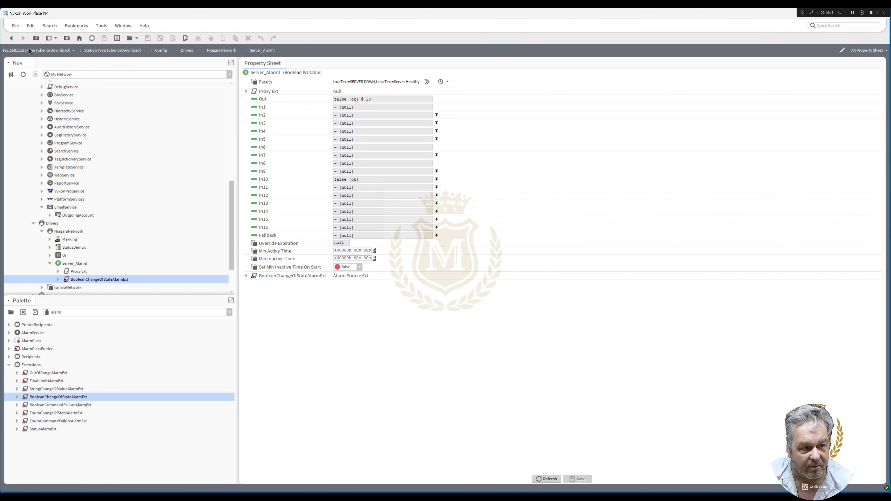
Return to the NiagaraNetwork wire sheet and pin the In D slot on the Or block
left_click(11, 38)
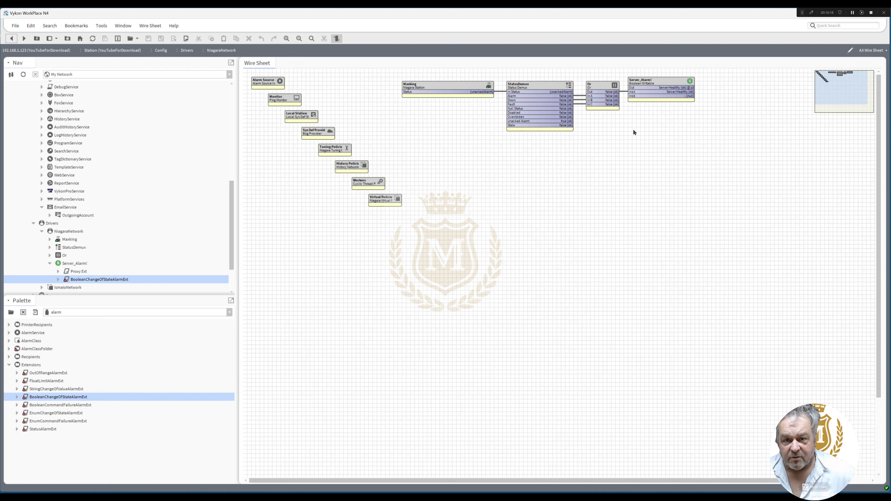
right_click(598, 84)
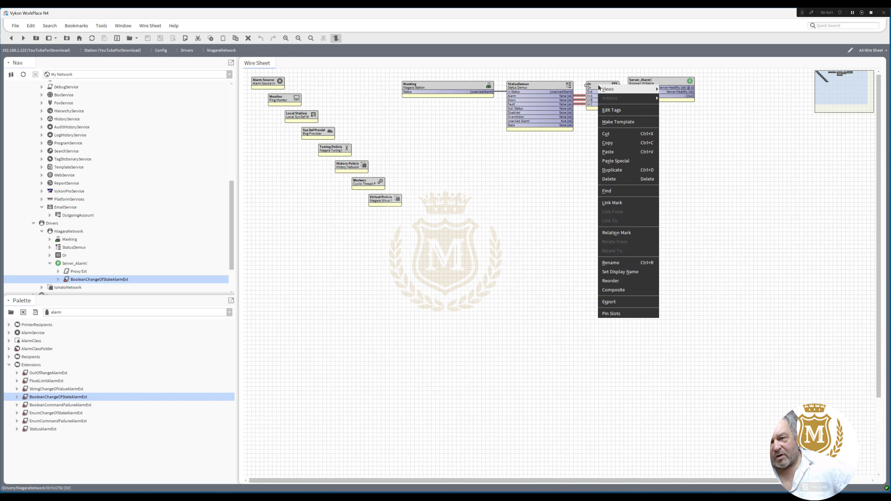
left_click(611, 313)
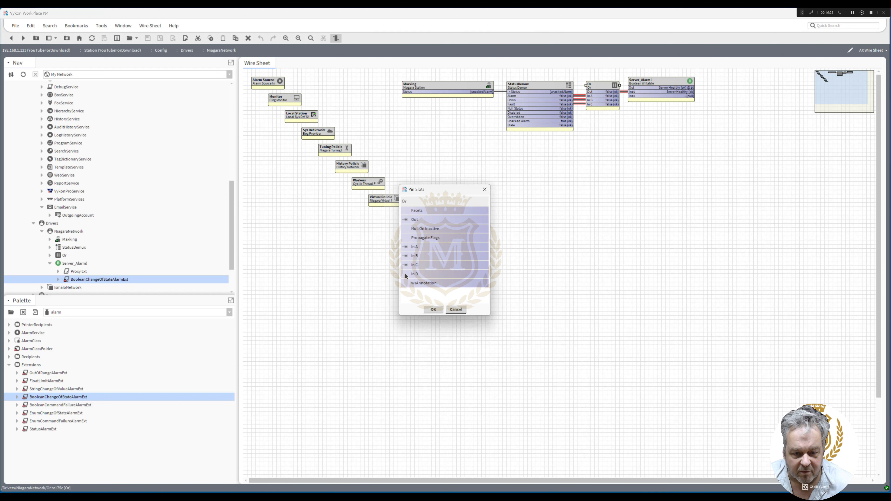
left_click(432, 310)
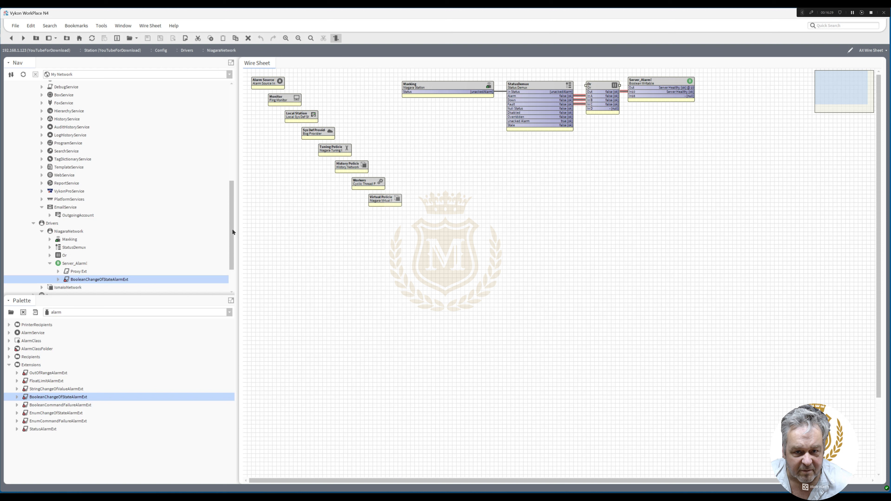
Edit the Maxking station in the NiagaraNetwork Station Manager, replace its client credential password, and accept the change
mouse_move(233, 230)
left_mouse_down()
mouse_move(235, 207)
mouse_move(233, 224)
left_mouse_up()
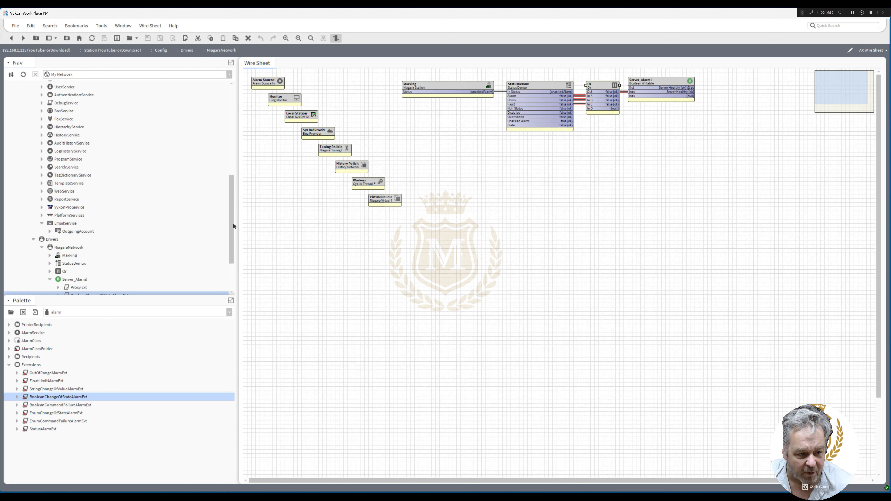
double_click(73, 248)
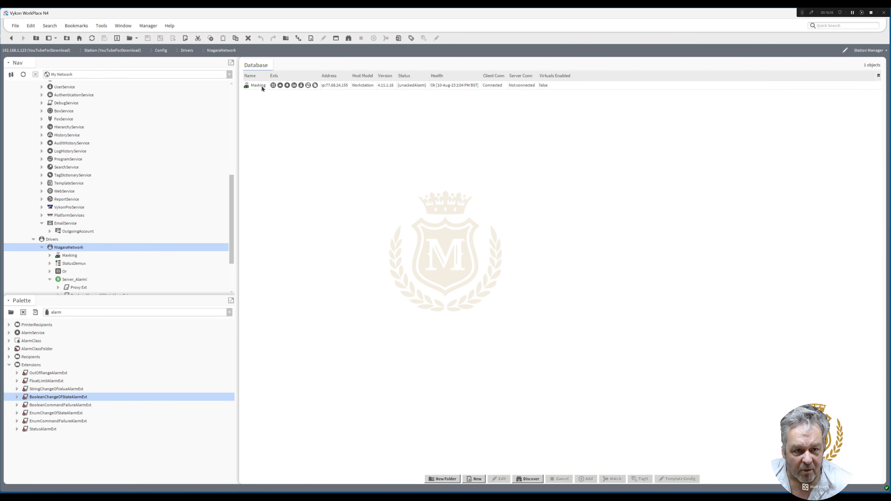
double_click(262, 86)
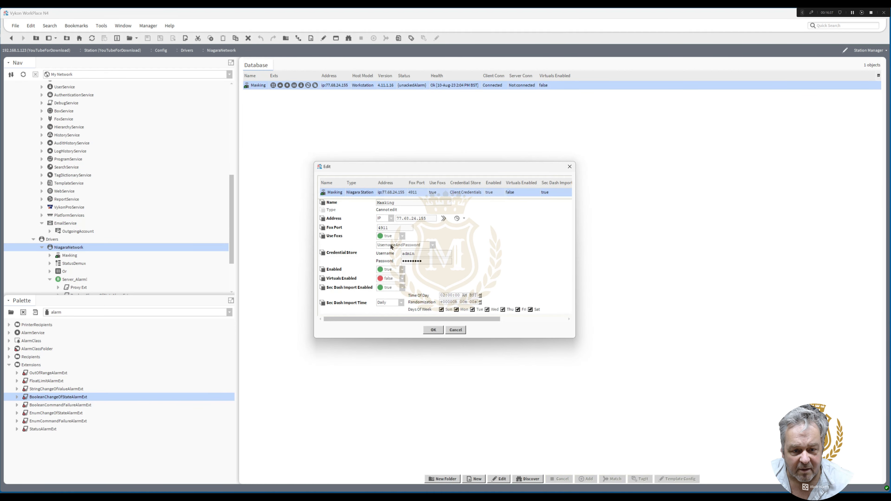
left_click(402, 260)
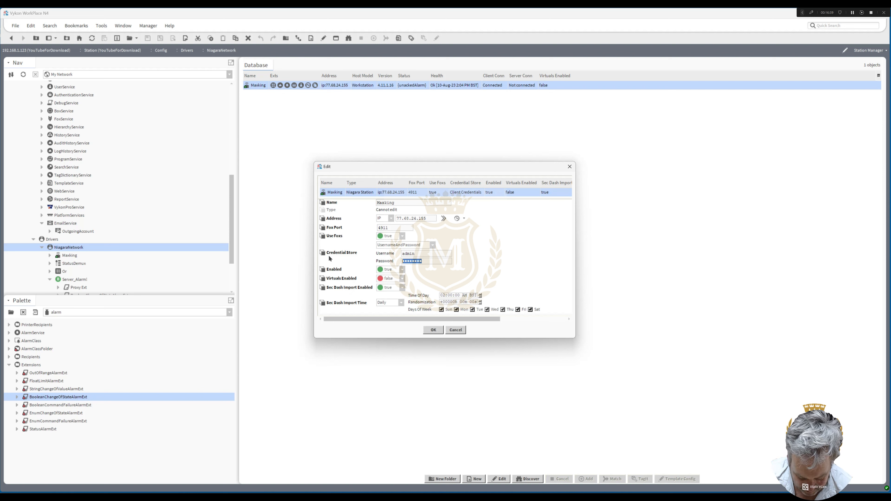
type("****")
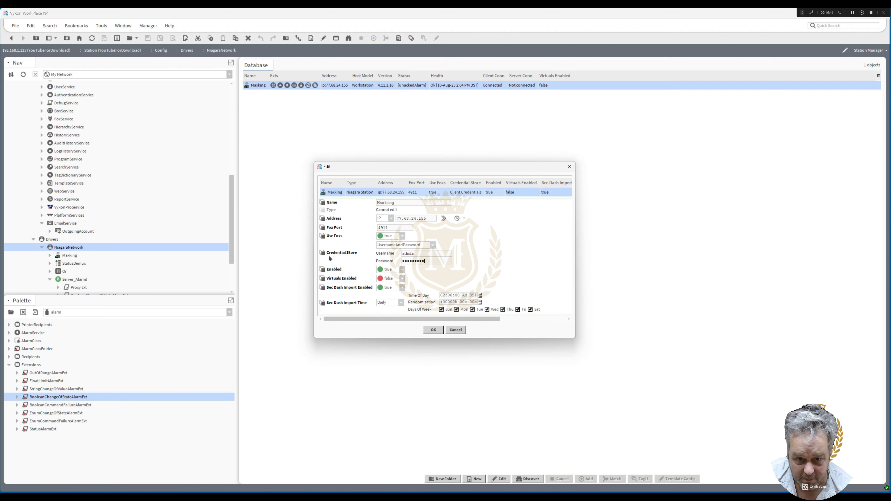
left_click(433, 329)
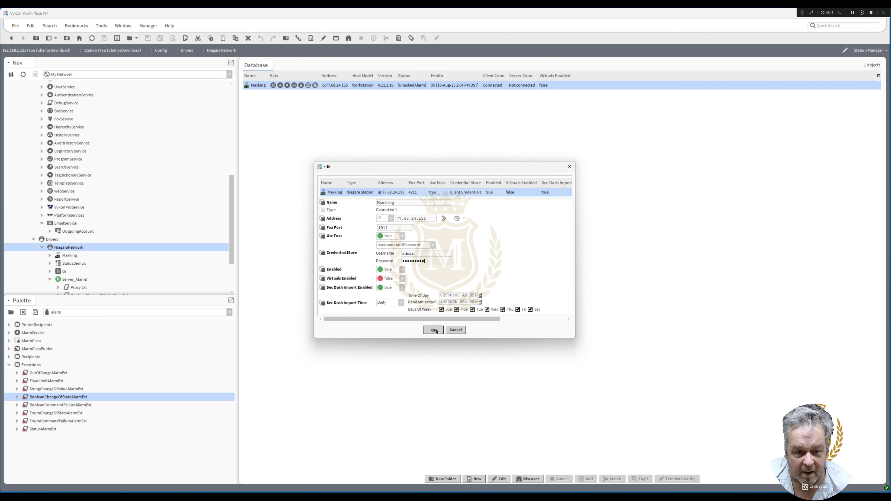
Ping the Maxking station from the Station Manager, repeating the ping to force a connection check
right_click(253, 86)
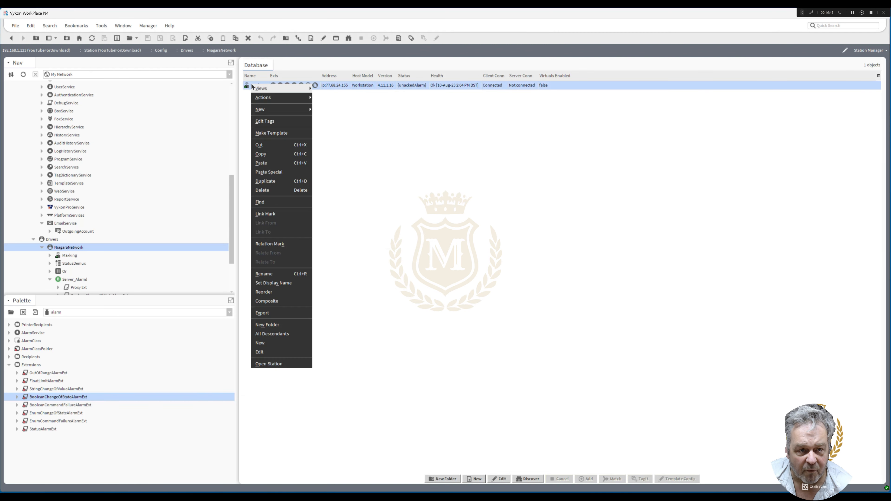
left_click(325, 102)
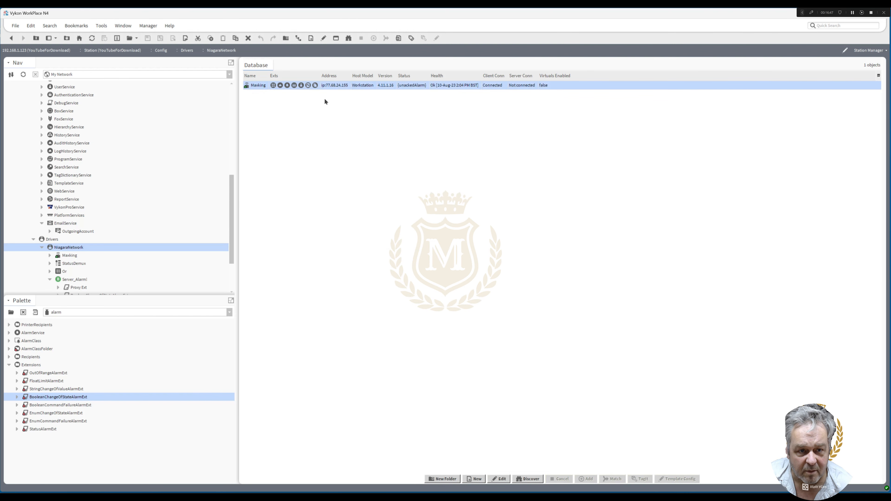
left_click(332, 156)
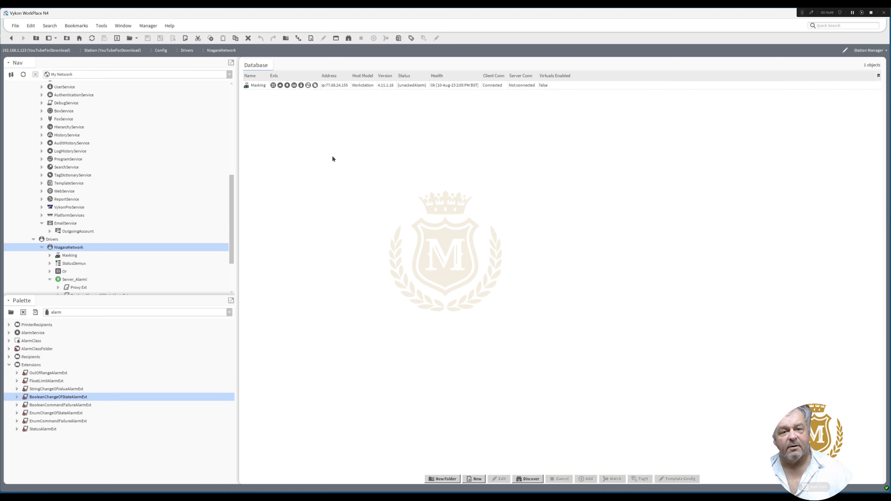
right_click(258, 86)
mouse_move(275, 100)
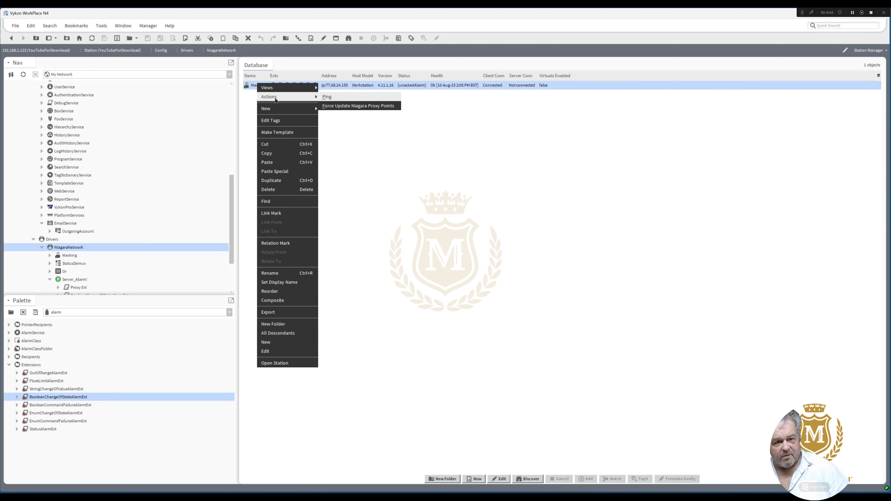
left_click(327, 98)
left_click(322, 116)
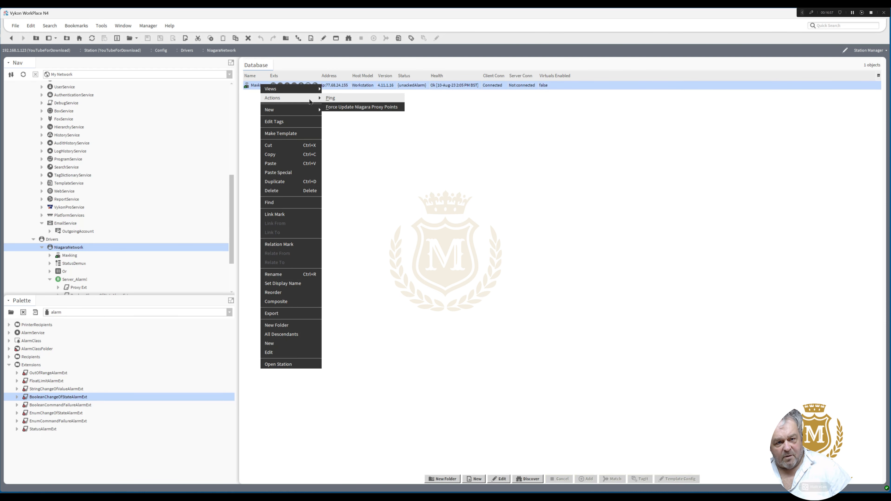
left_click(331, 98)
left_click(355, 127)
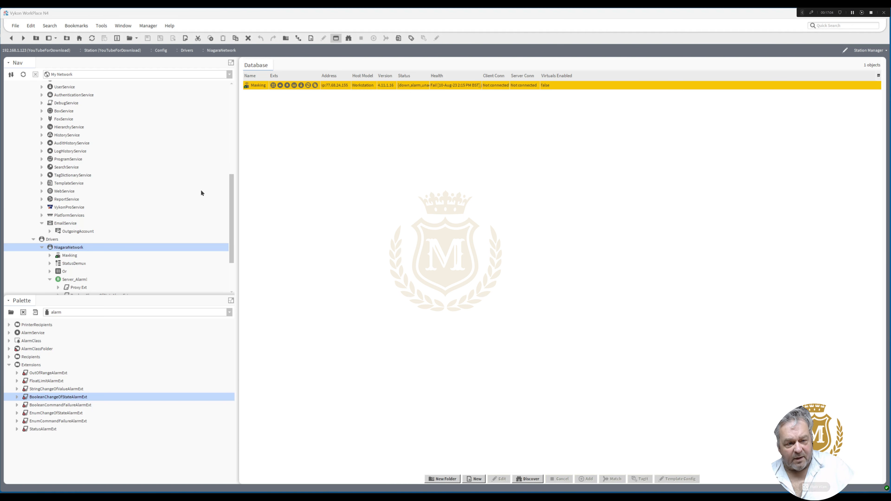
Open the NiagaraNetwork AX Wire Sheet and examine the status chain from Maxking through to Server_Alarm!
right_click(63, 248)
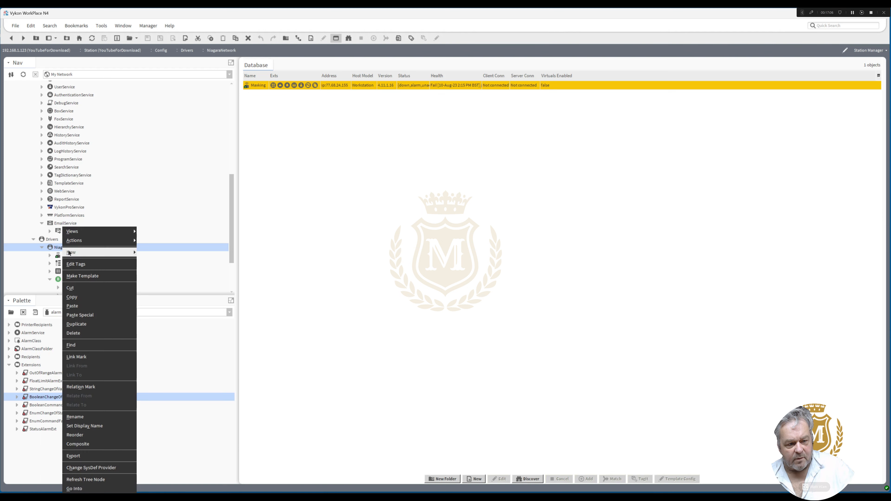
mouse_move(112, 232)
left_click(161, 259)
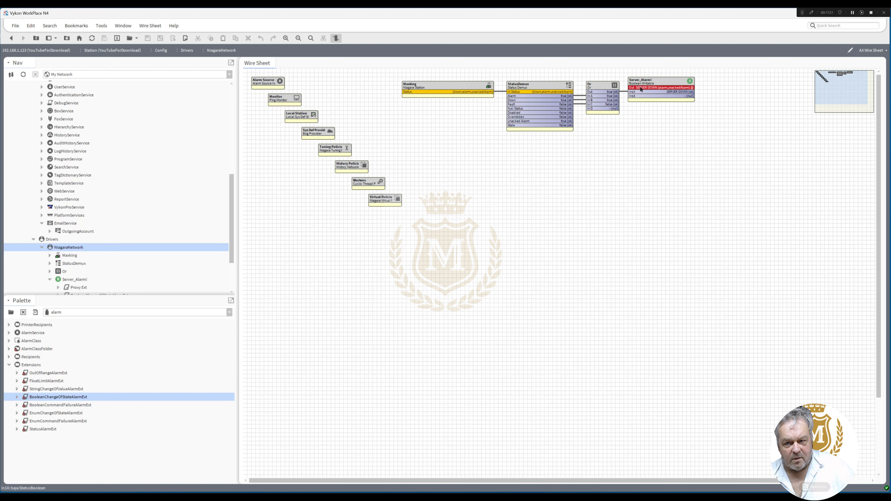
left_click_drag(714, 156, 515, 174)
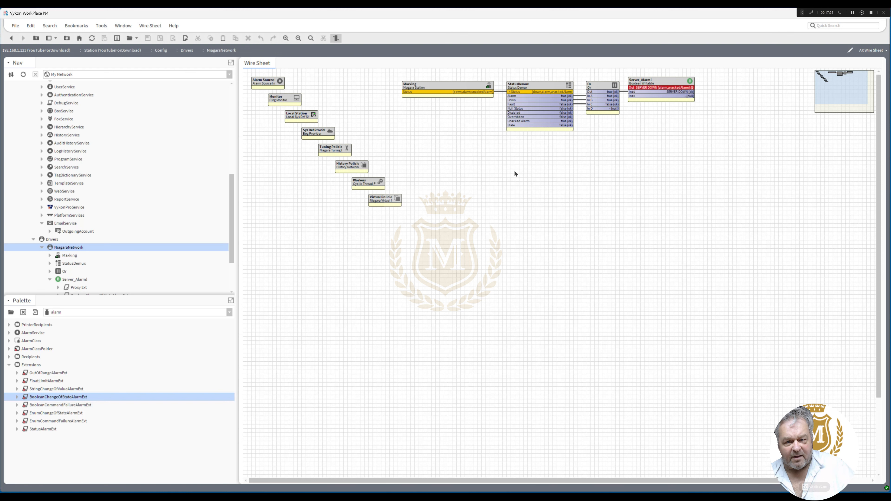
Set the Alarm Class in Maxking's Alarm Source Info to ServerDown, save, and return to the NiagaraNetwork wire sheet
double_click(435, 88)
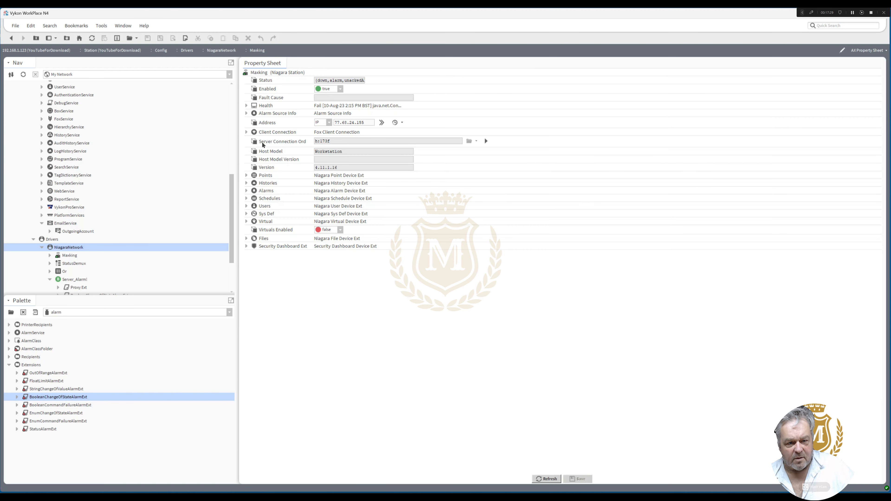
left_click(247, 114)
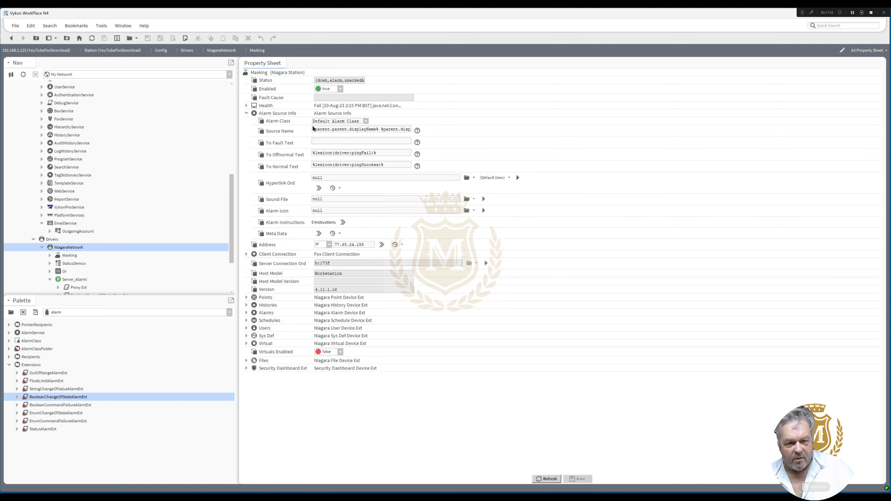
left_click(366, 121)
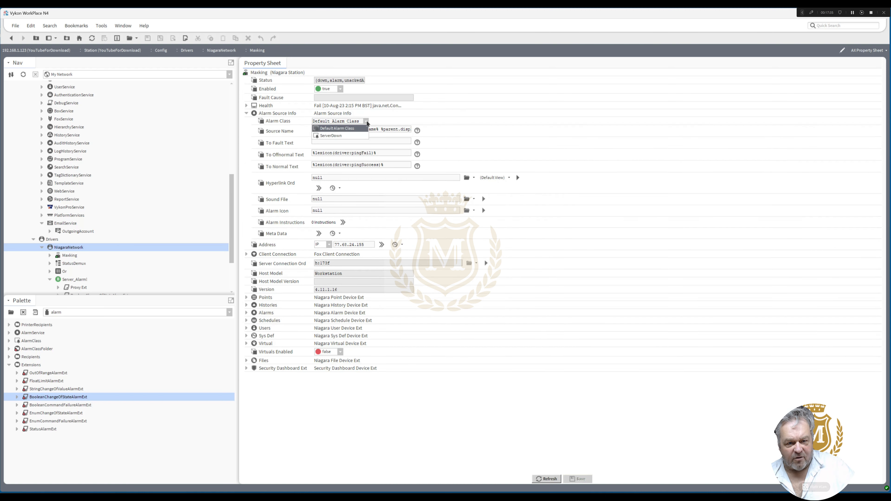
left_click(355, 136)
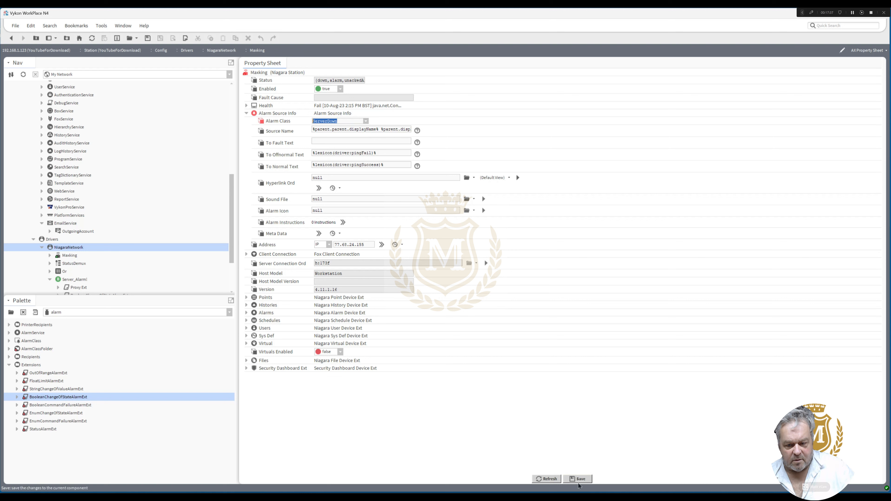
key("ctrl+s")
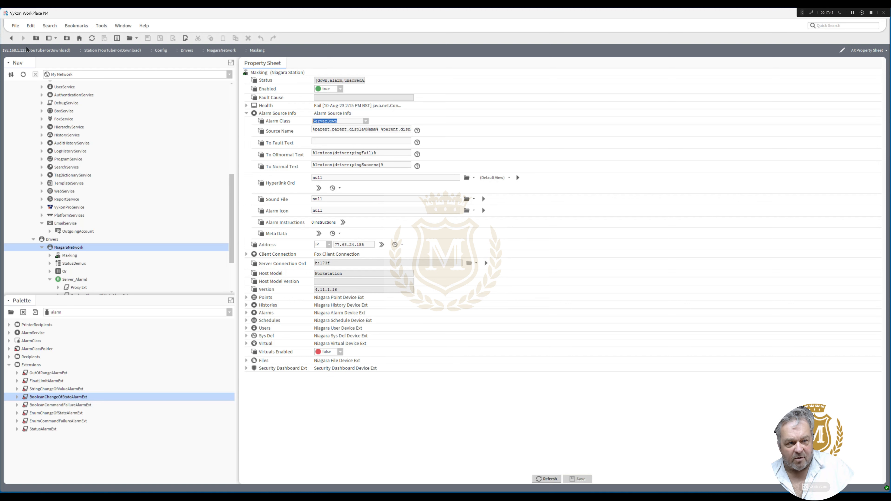
left_click(11, 38)
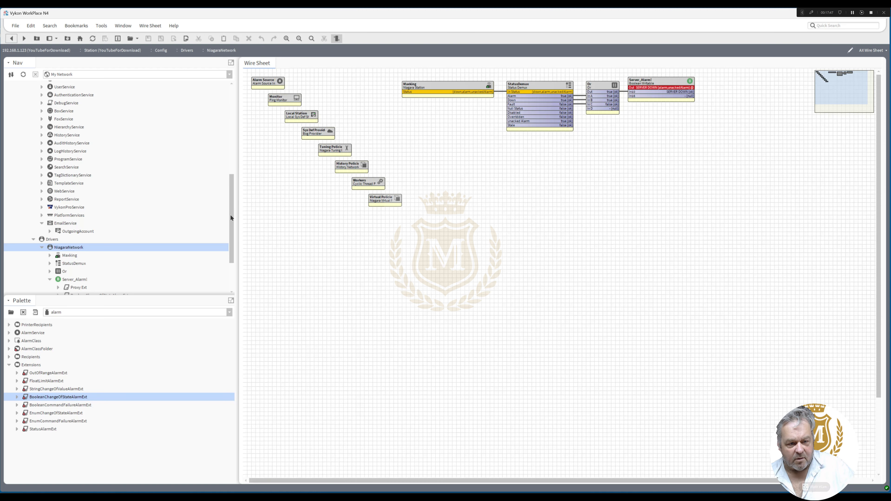
Open the AlarmService wire sheet and check the ServerDown alarm class's alarm counts in its properties, returning to the wire sheet
left_click_drag(231, 218, 235, 167)
double_click(66, 160)
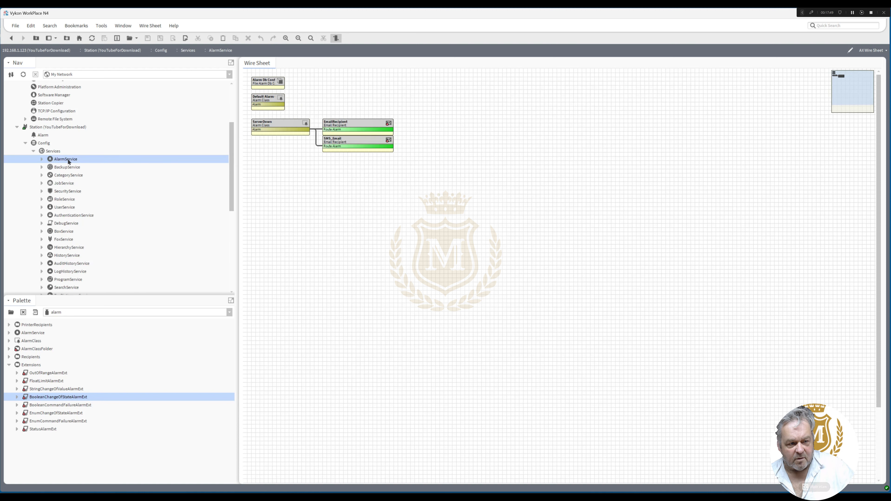
left_click(273, 128)
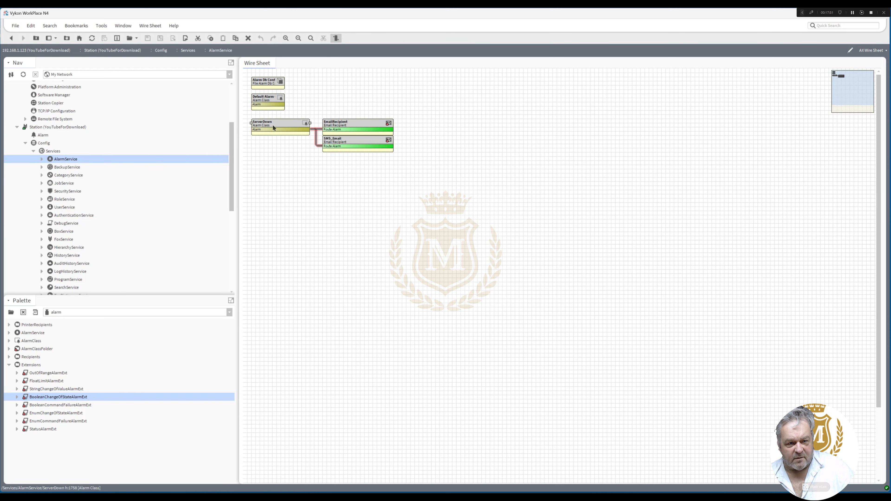
double_click(273, 126)
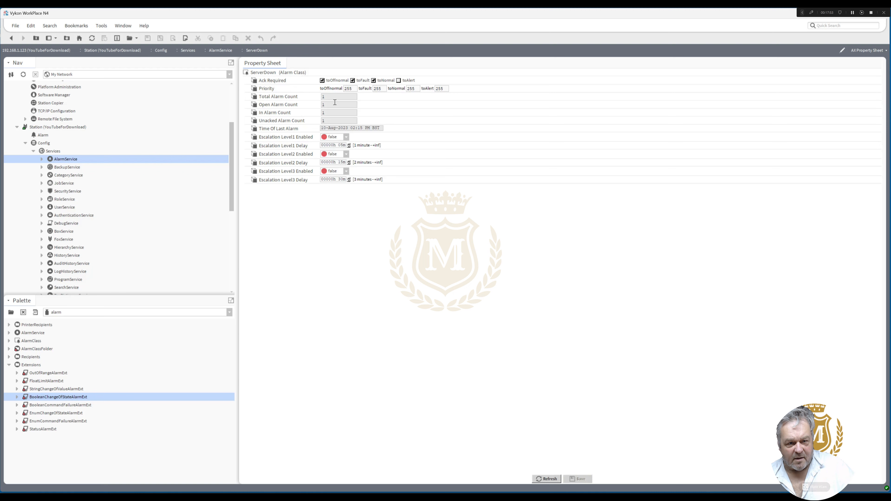
left_click(11, 38)
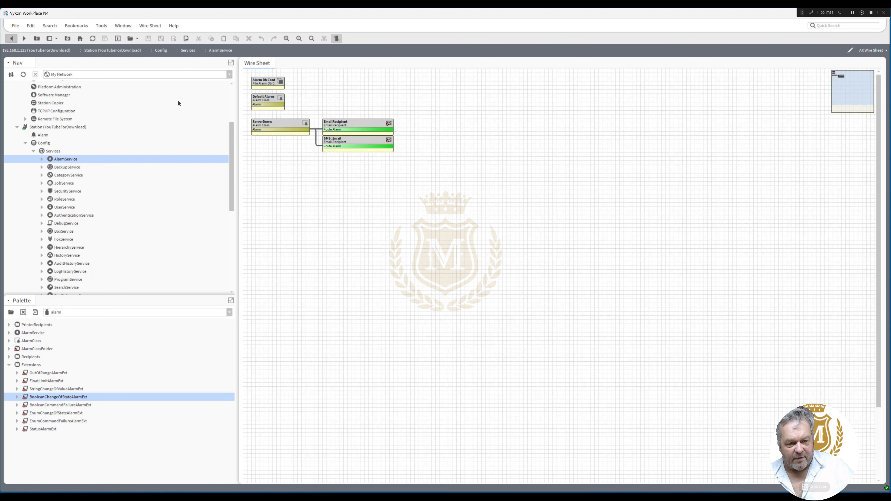
Pin the ServerDown alarm class's slots from Ack Required through Time Of Last Alarm, including all the alarm counts
right_click(285, 124)
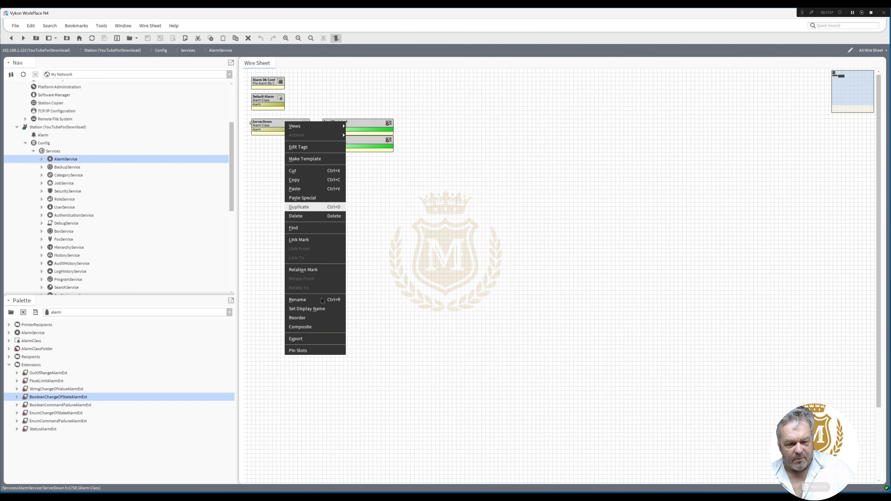
left_click(316, 352)
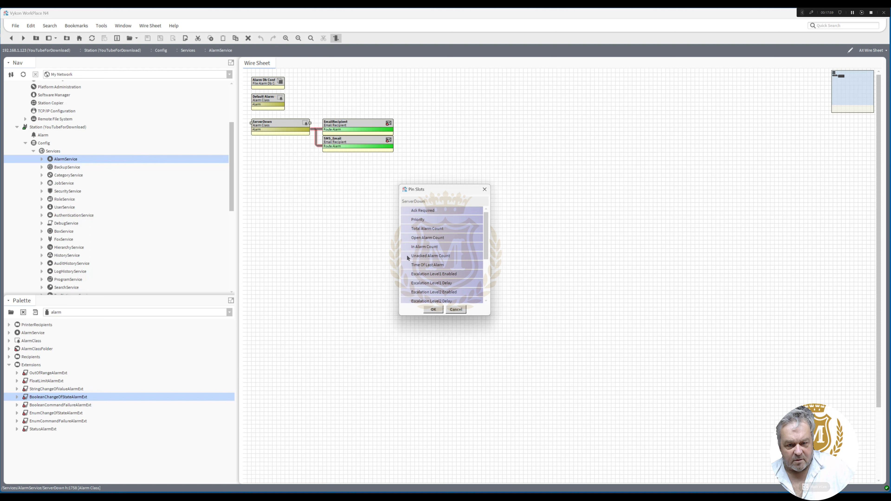
left_click(404, 264)
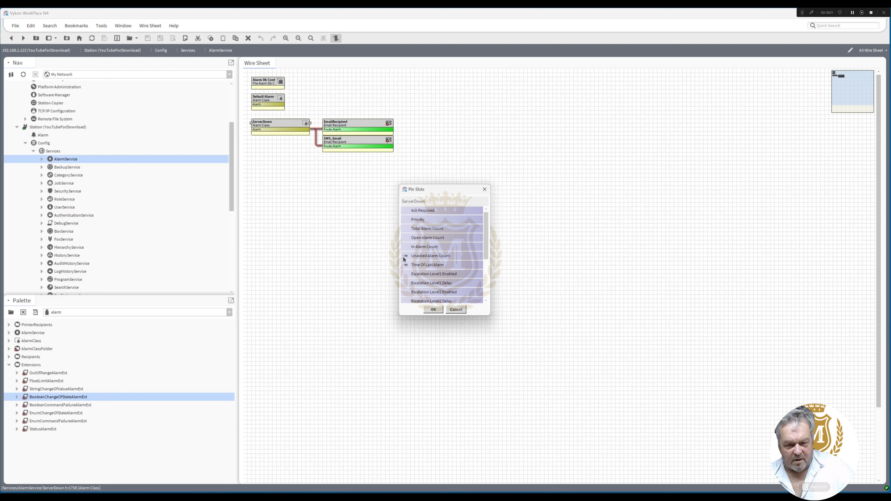
left_click(406, 219)
left_click(406, 211)
left_click(433, 309)
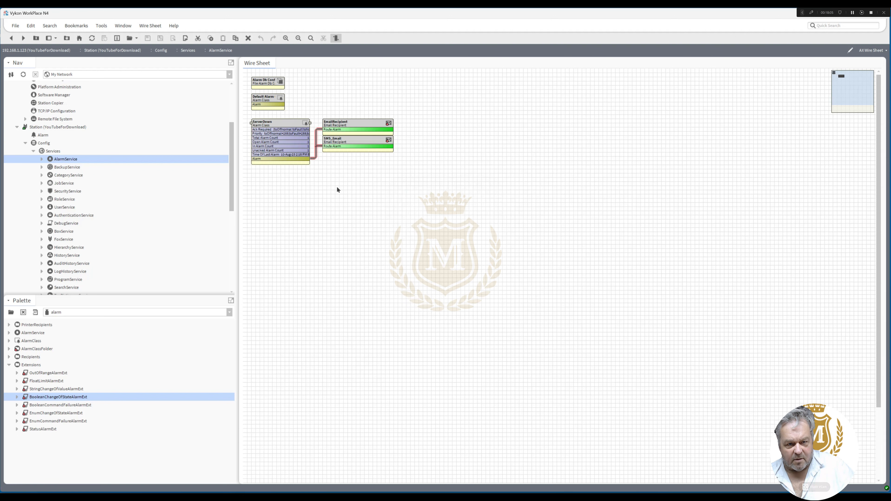
Move the EmailRecipient and SMS_Email blocks away from ServerDown and widen the ServerDown block to show its pinned values
left_click_drag(423, 177, 389, 148)
left_click(300, 133)
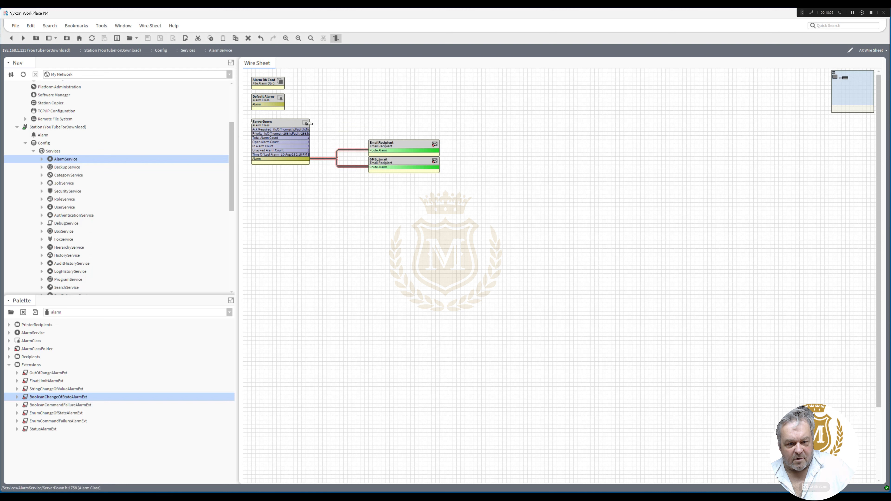
left_click_drag(339, 122, 343, 122)
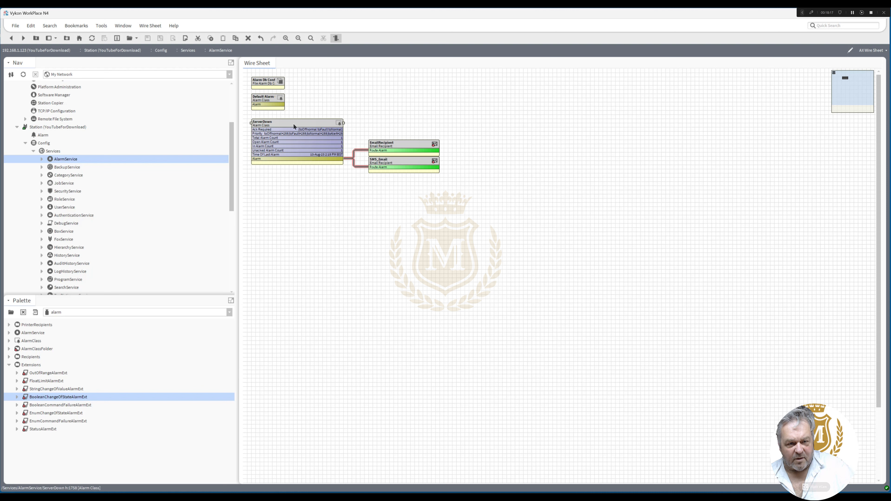
left_click(269, 98)
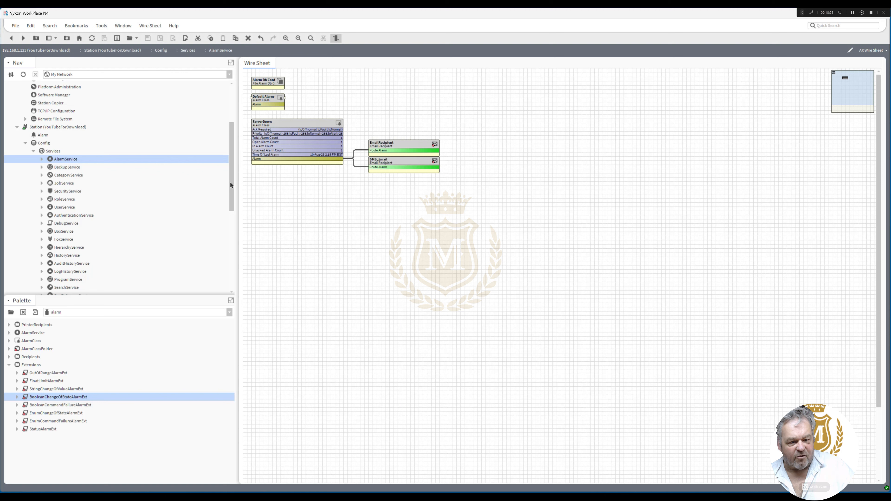
Return to the NiagaraNetwork AX Wire Sheet and review the StatusDemux, Or and Server_Alarm! blocks
left_click_drag(229, 181, 238, 237)
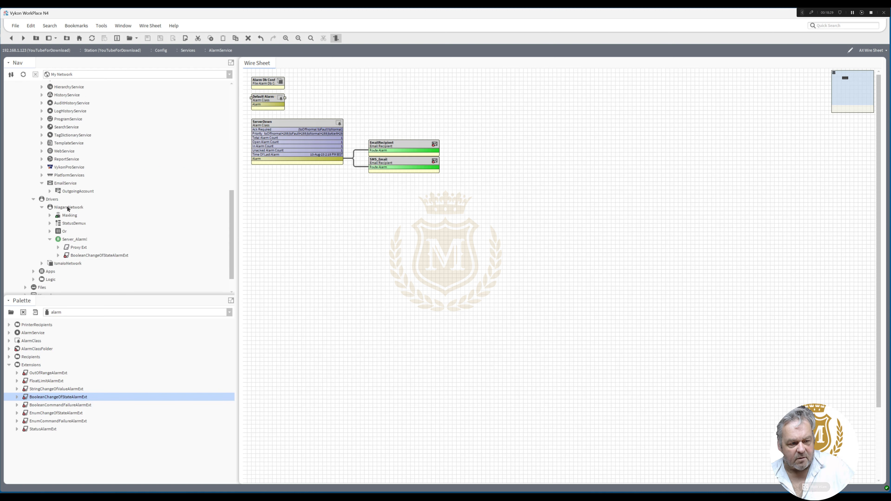
right_click(69, 208)
mouse_move(95, 213)
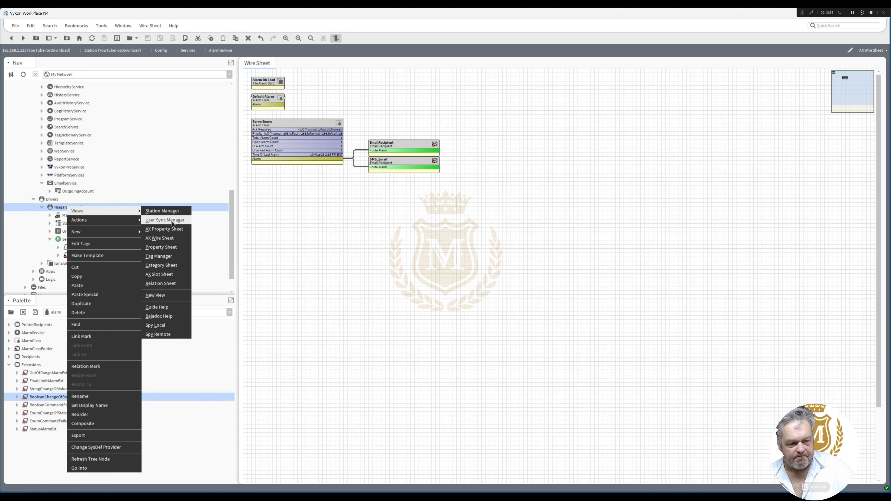
left_click(176, 238)
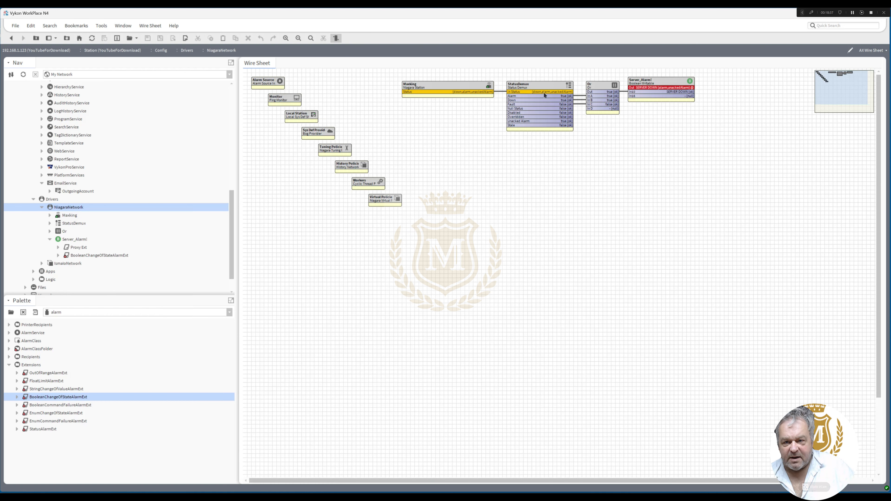
left_click_drag(725, 144, 502, 73)
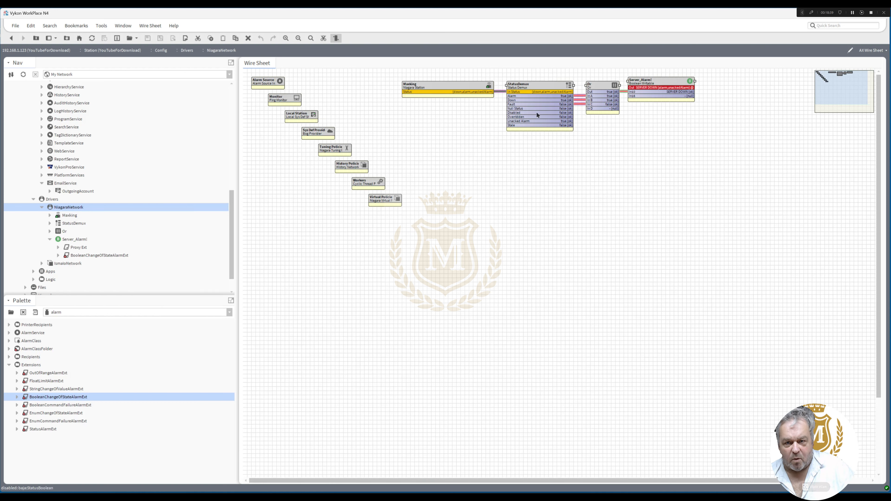
left_click(531, 165)
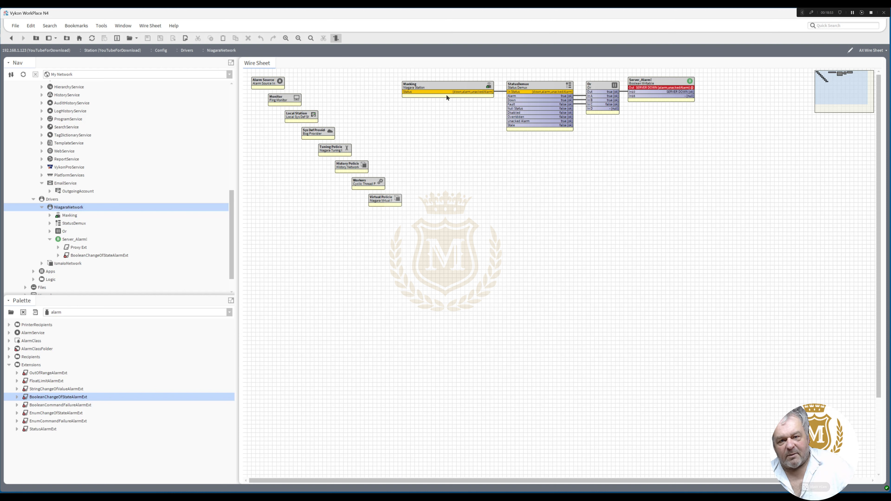
Open the OutgoingAccount properties under the EmailService to check its sending status
left_click(443, 85)
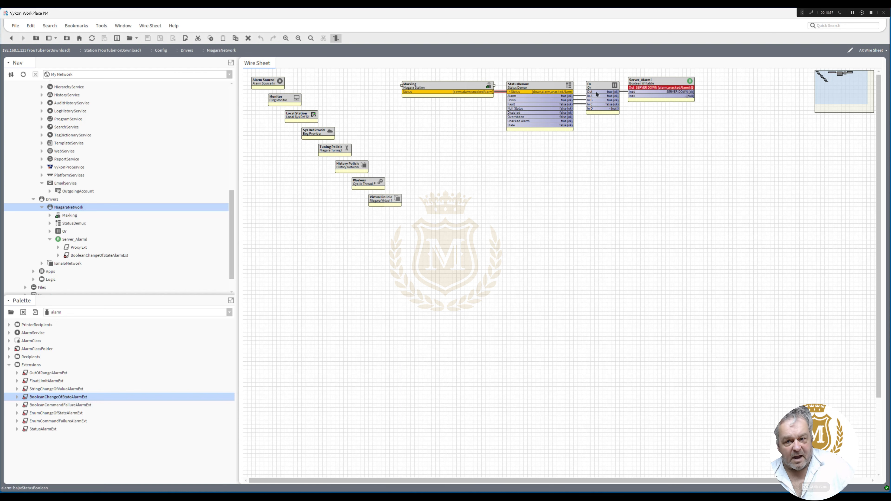
double_click(80, 191)
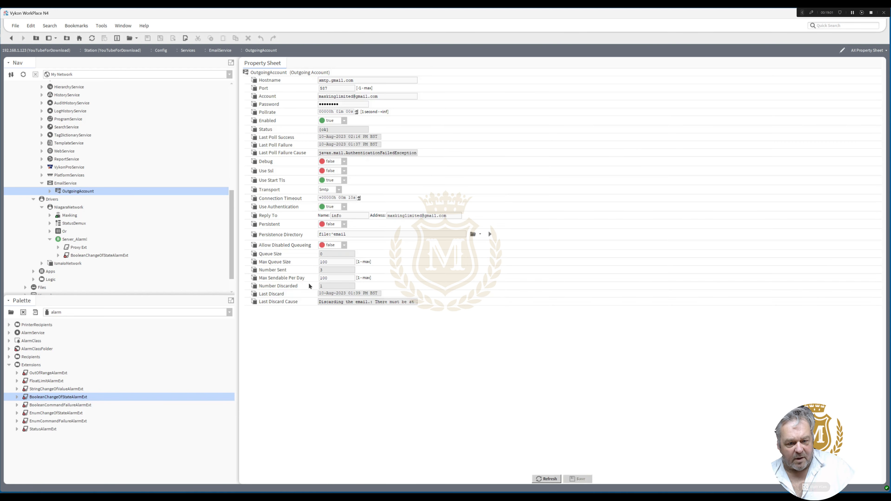
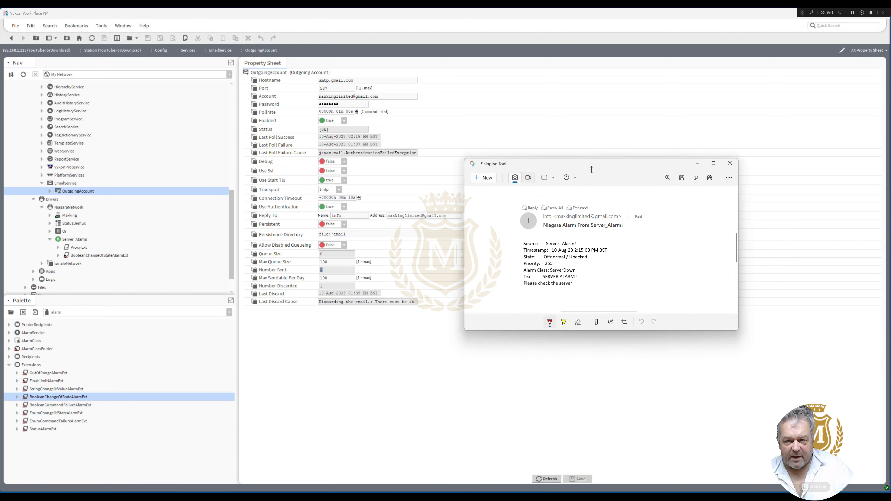
Review the captured Niagara alarm email from Server_Alarm! in the Snipping Tool and close its window
left_click_drag(591, 170, 566, 86)
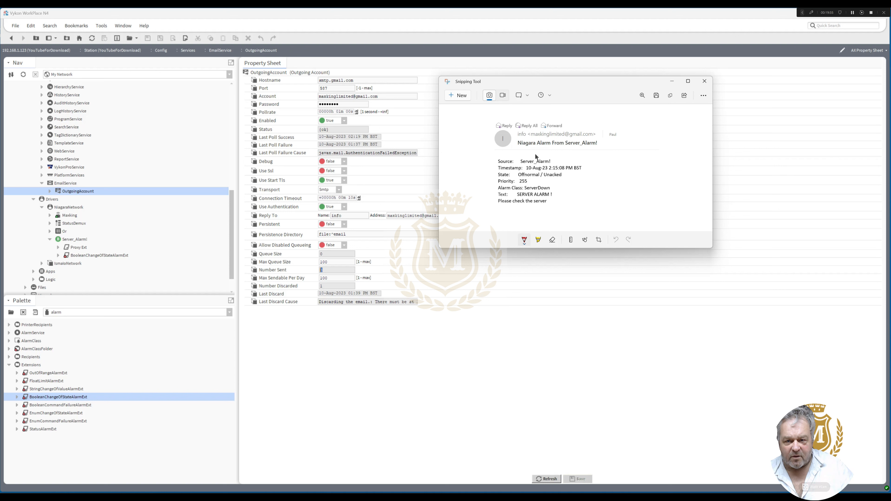
left_click(704, 81)
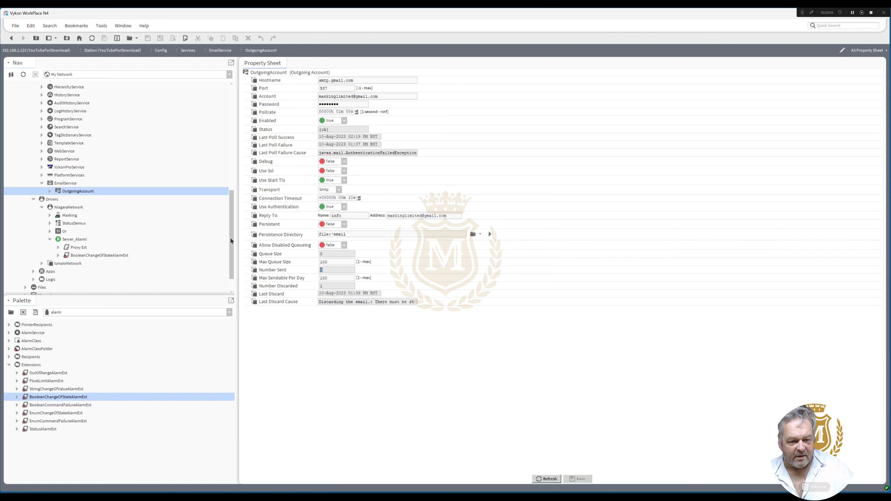
Open the AX Wire Sheet of the FCU_01 folder under Logic
mouse_move(231, 241)
left_mouse_down()
mouse_move(233, 148)
mouse_move(231, 254)
left_mouse_up()
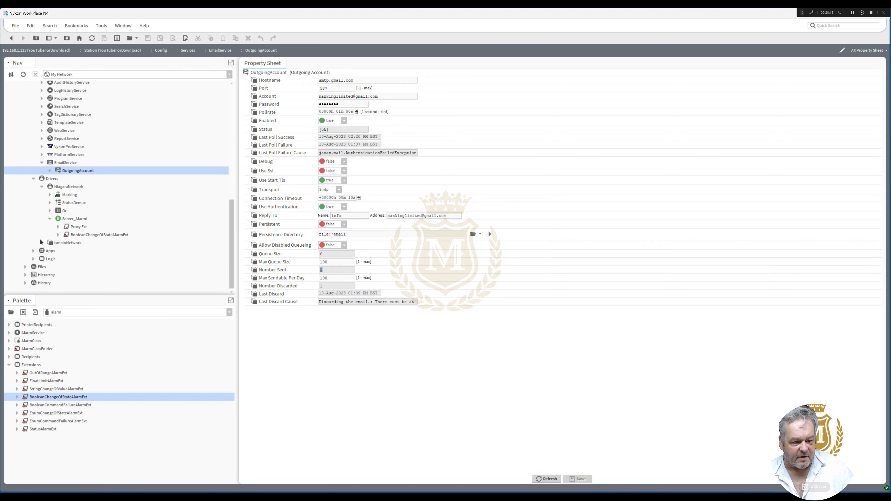
left_click(34, 260)
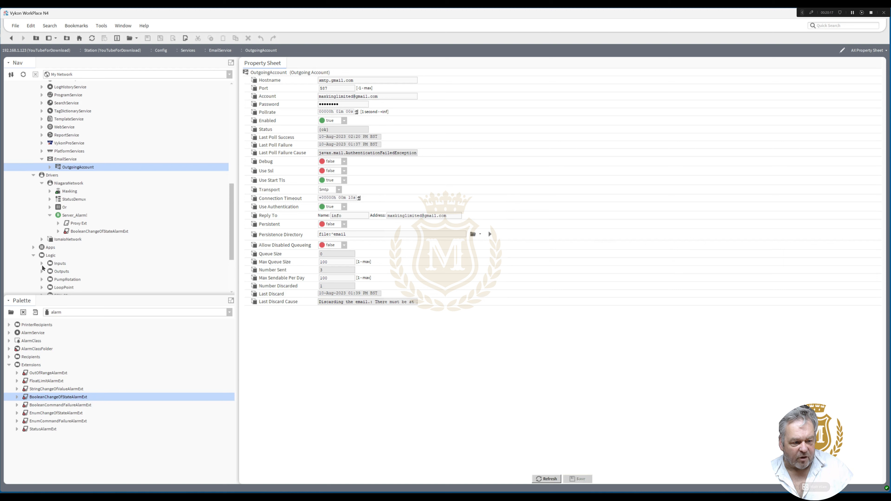
left_click(41, 264)
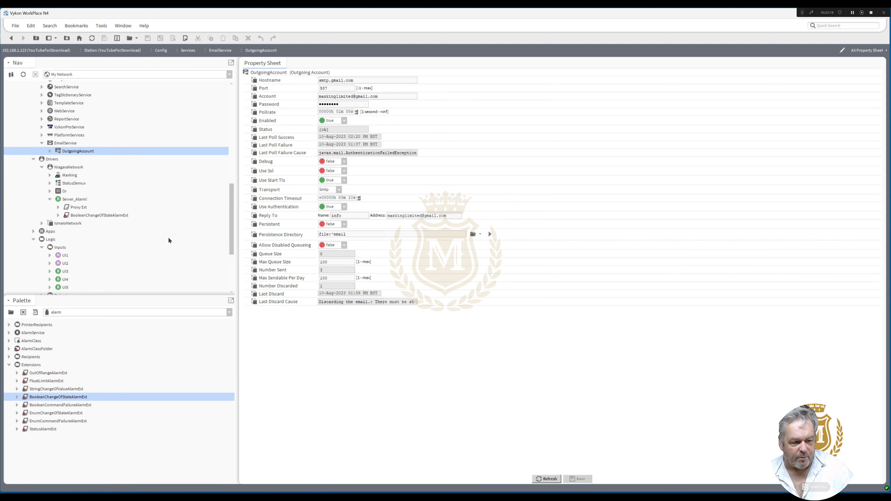
left_click_drag(232, 226, 233, 257)
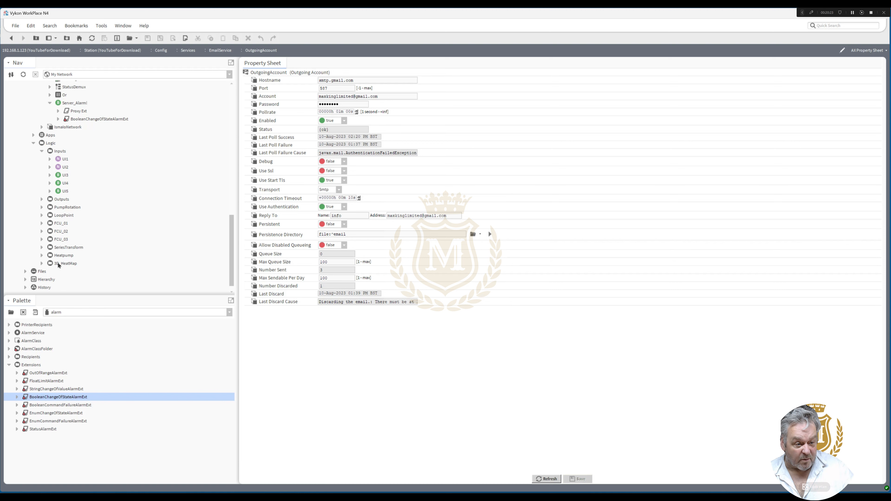
double_click(60, 224)
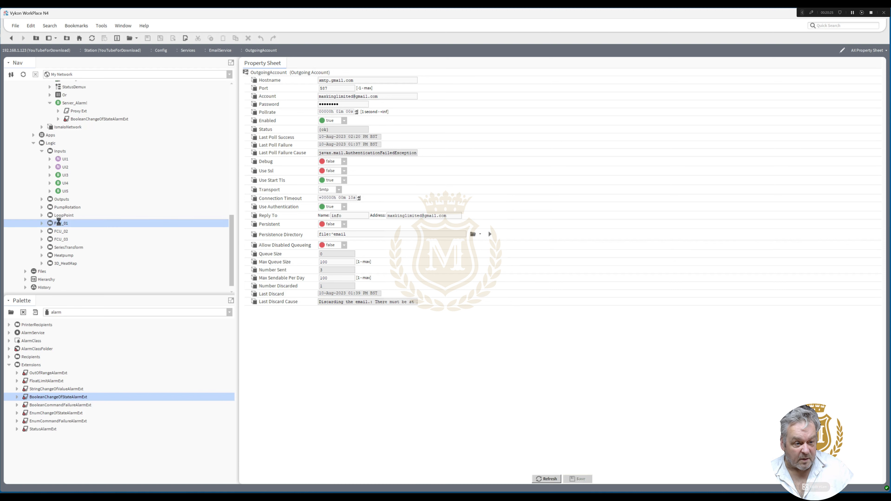
right_click(60, 224)
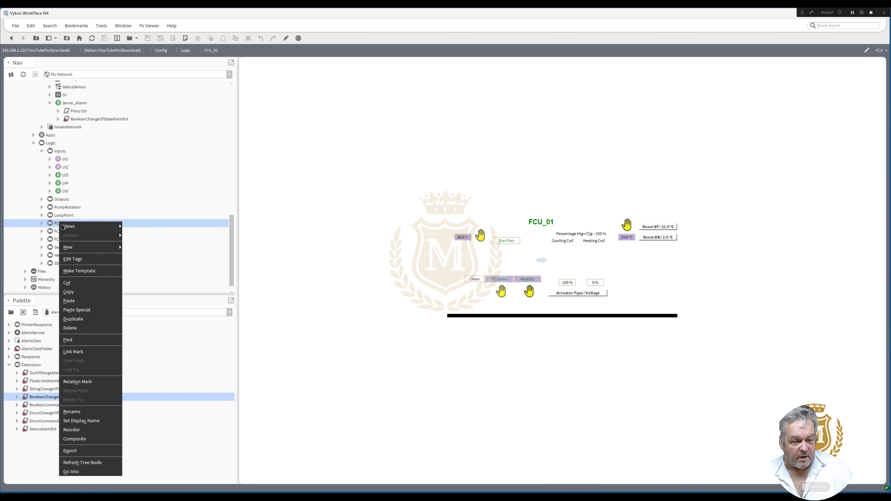
mouse_move(112, 226)
left_click(161, 239)
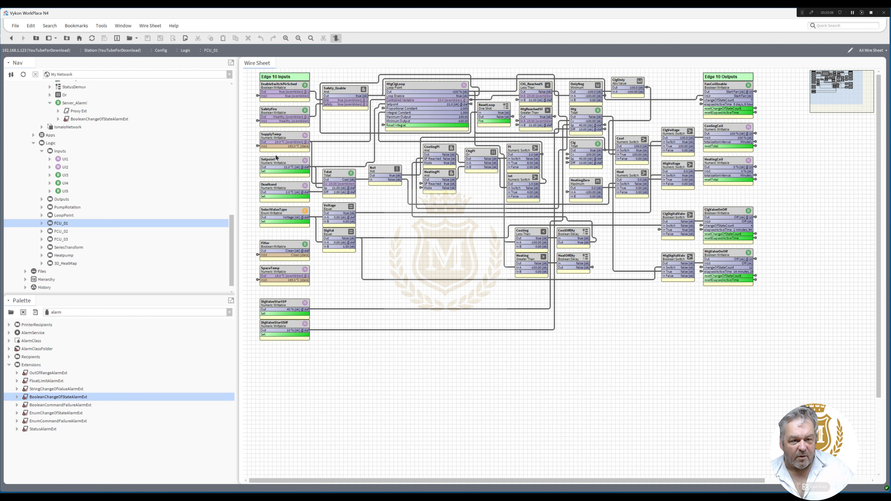
Trace FCU_01's safety input back to UI4 in the Inputs folder, examine UI4's properties, and return to the Inputs wire sheet
left_click(257, 122)
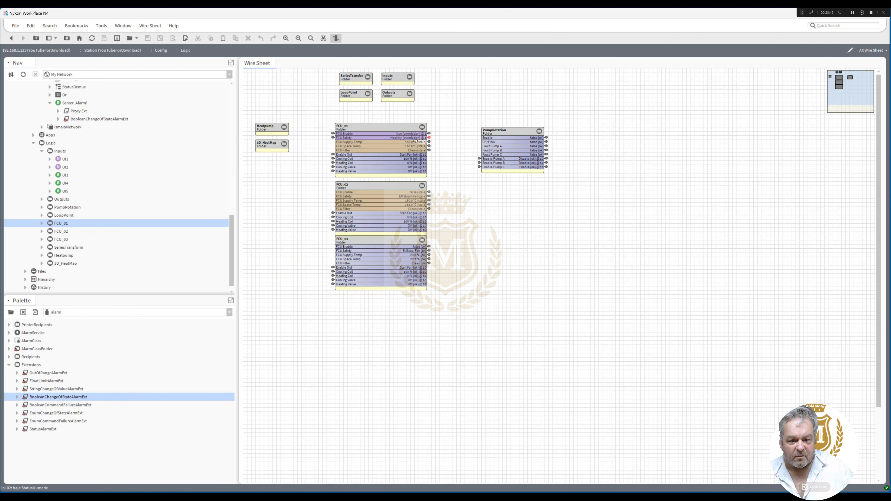
left_click(333, 138)
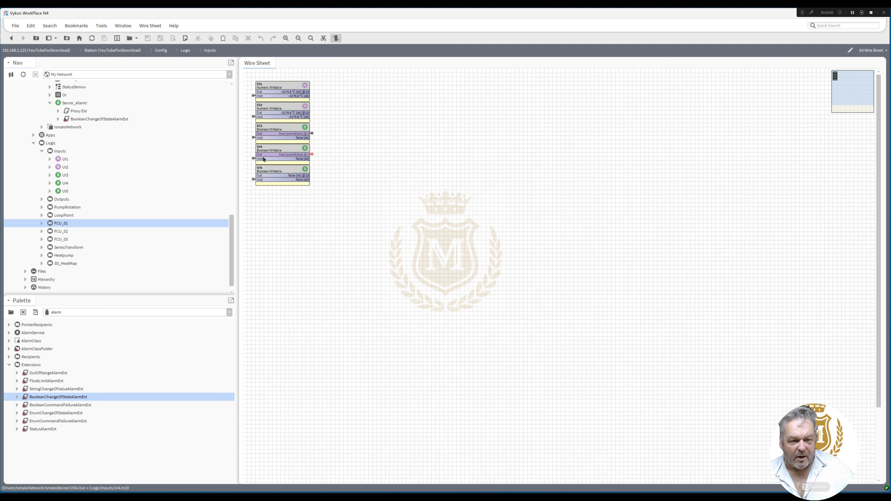
double_click(277, 151)
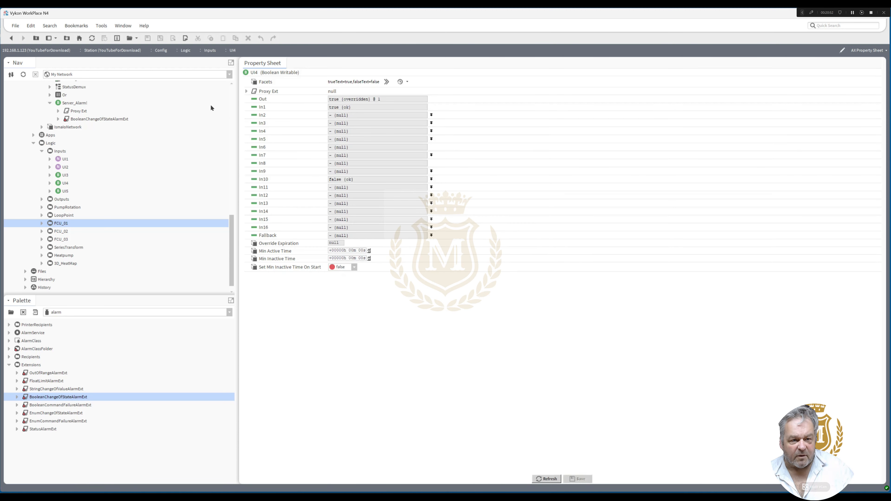
left_click(11, 38)
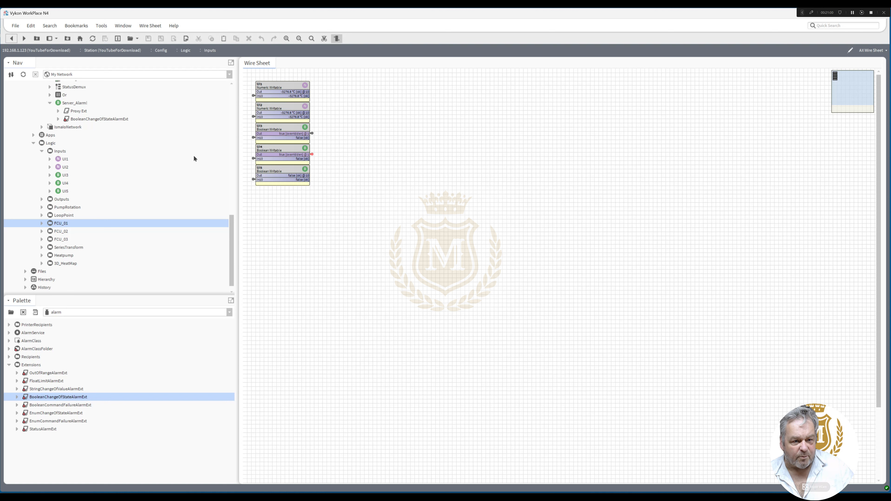
Add a BooleanChangeOfStateAlarmExt from the alarm palette to the UI4 point, keeping the default name
left_click(49, 183)
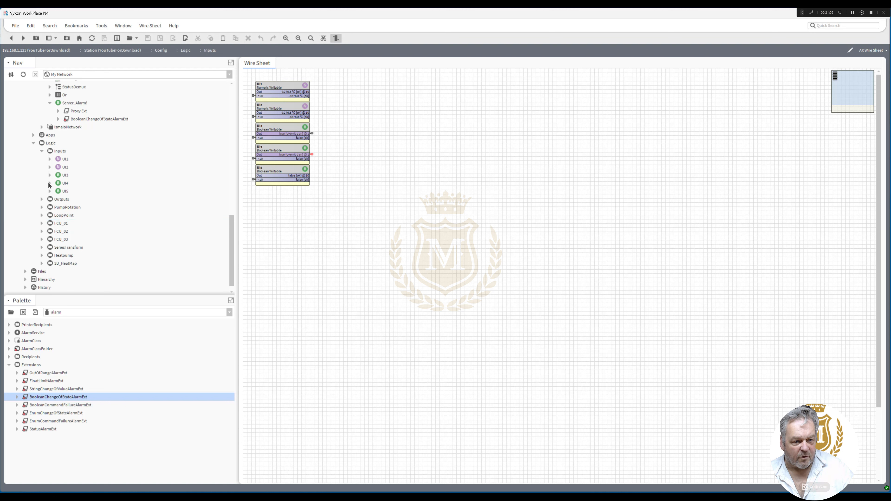
left_click(50, 184)
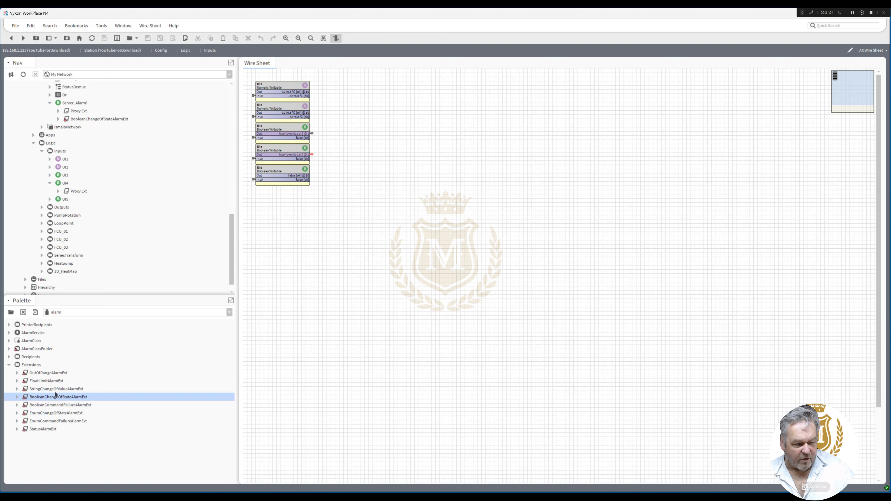
left_click_drag(55, 394, 66, 185)
left_click(434, 263)
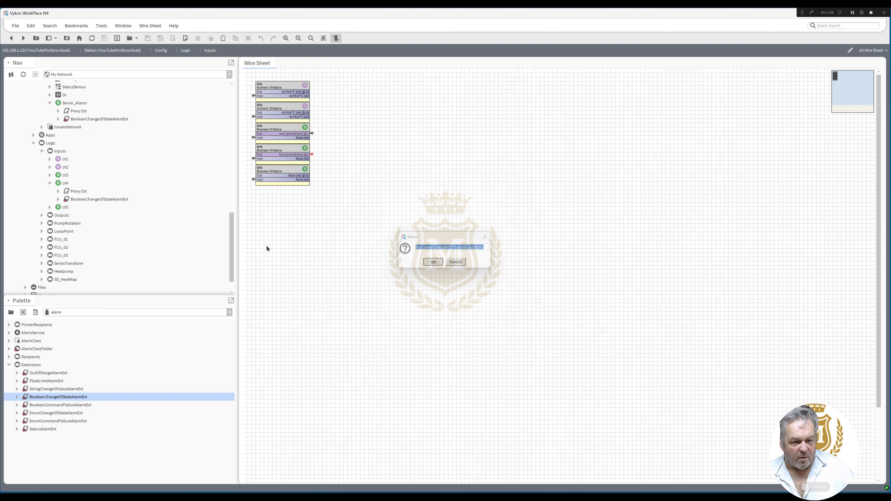
Set UI4's alarm extension to alarm on the value false, keep Default Alarm Class, and save
double_click(79, 200)
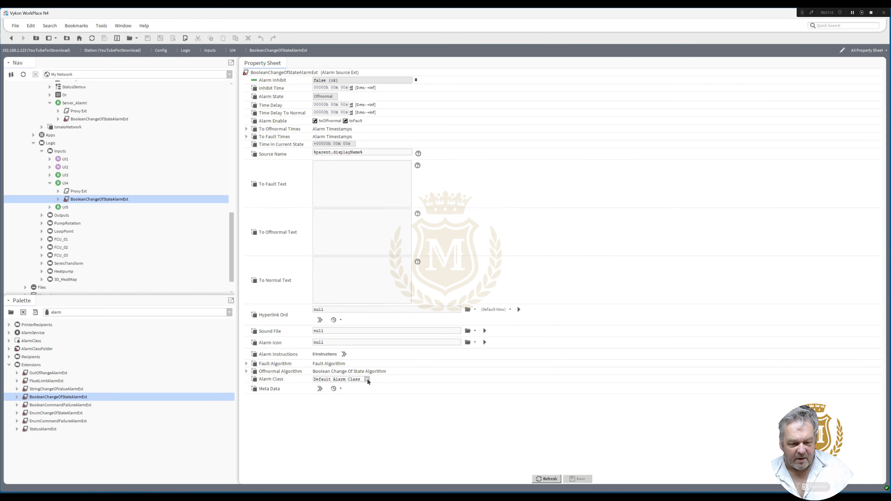
left_click(246, 372)
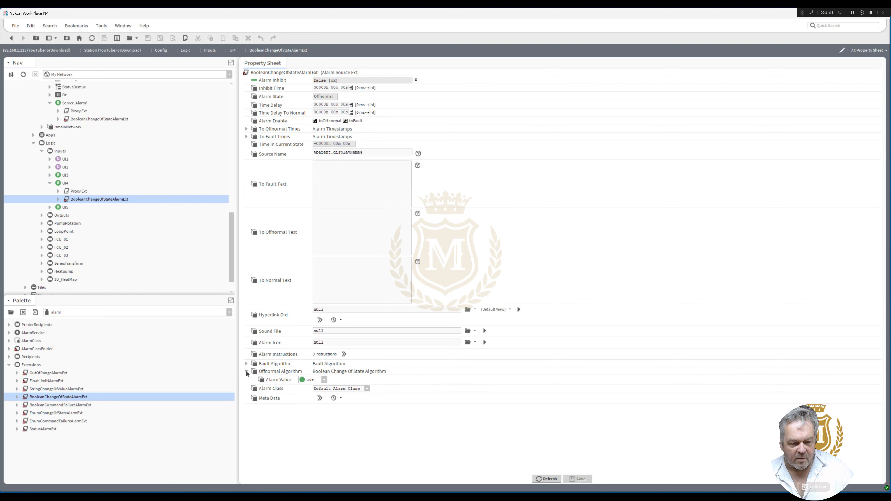
left_click(323, 380)
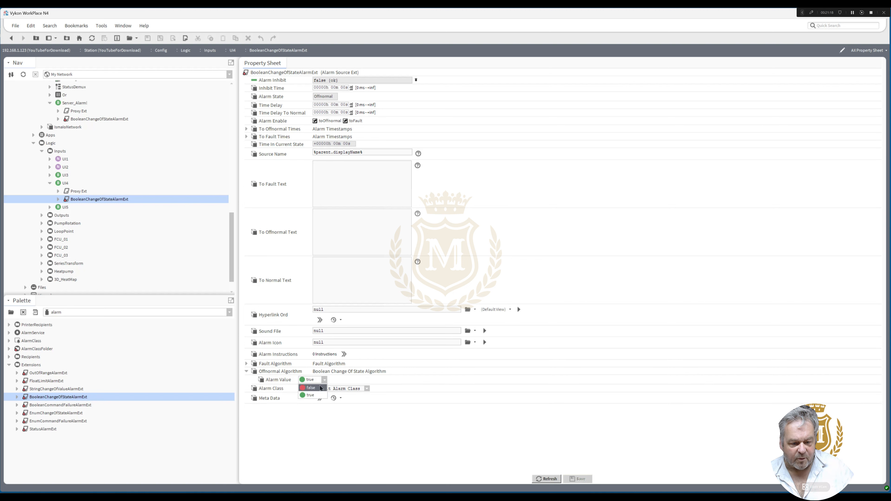
left_click(320, 388)
left_click(367, 389)
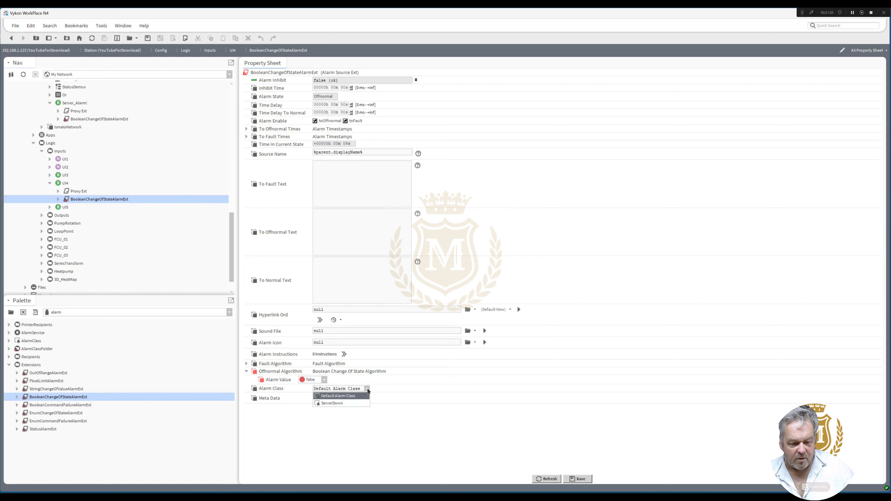
left_click(367, 389)
left_click(577, 479)
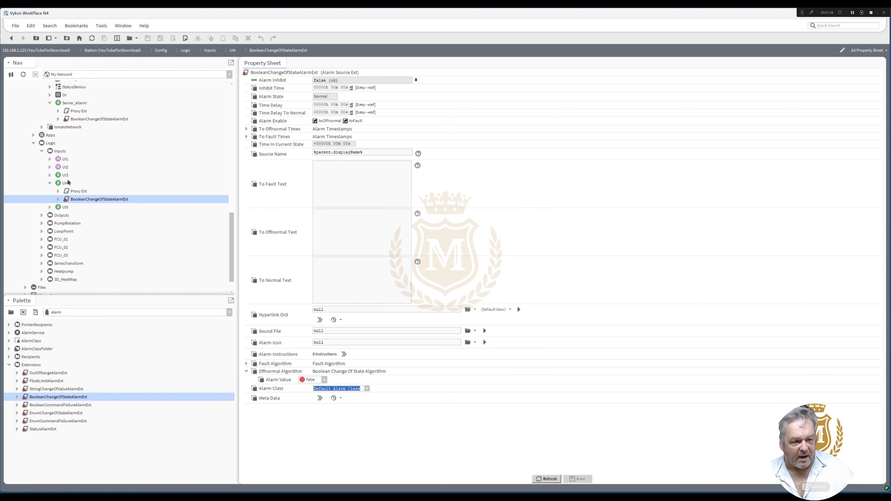
Return to the Inputs wire sheet and override UI4 with the Emergency Inactive action
left_click(11, 38)
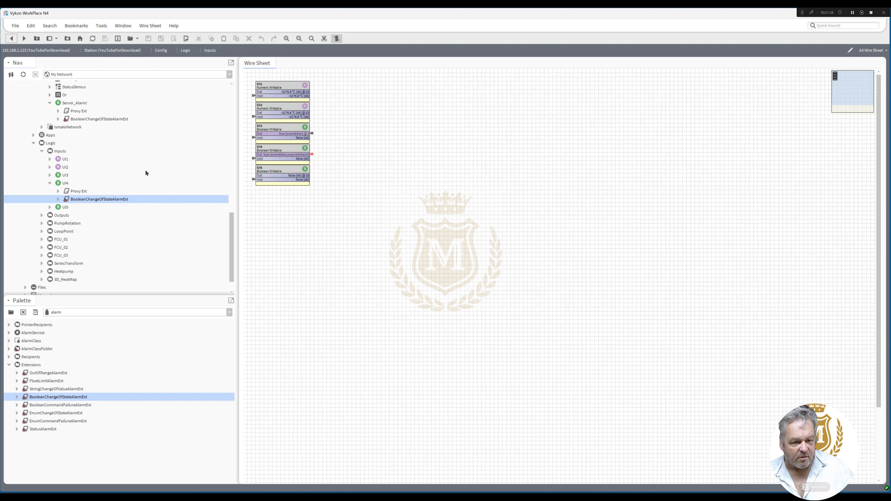
right_click(280, 152)
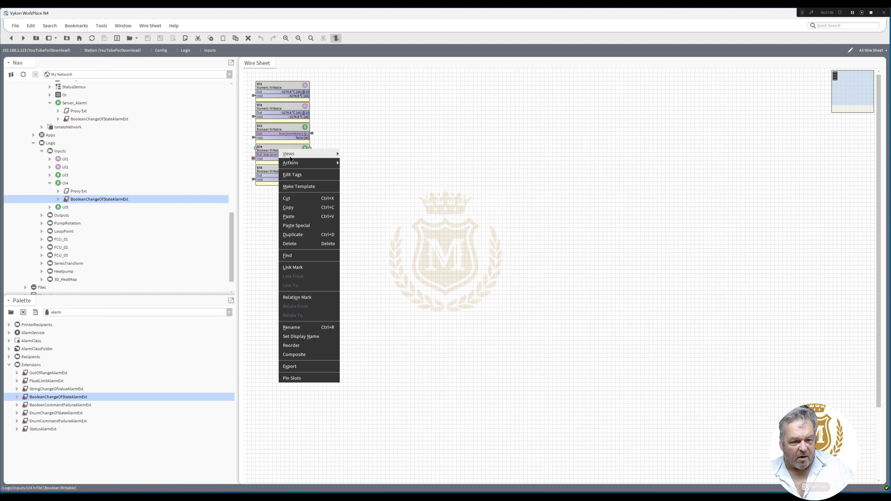
mouse_move(299, 163)
left_click(361, 171)
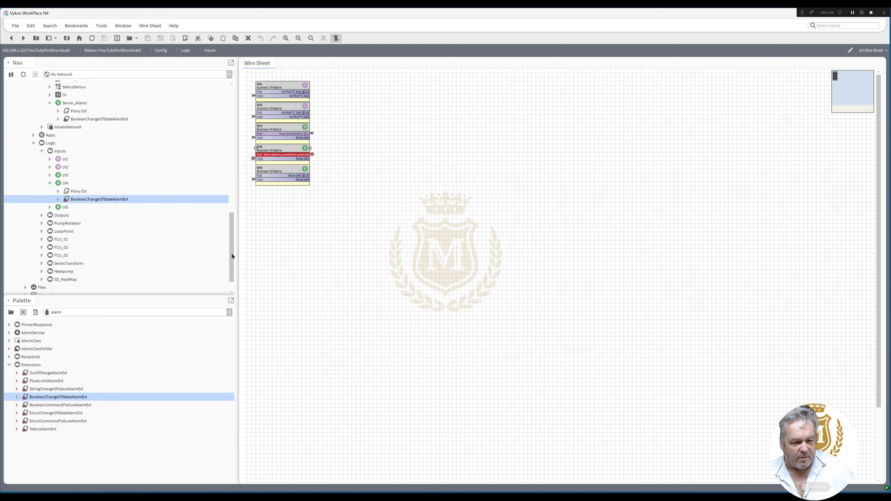
Open the AlarmService wire sheet and move the ServerDown, EmailRecipient and SMS_Email blocks down to make room
left_click_drag(231, 252, 233, 164)
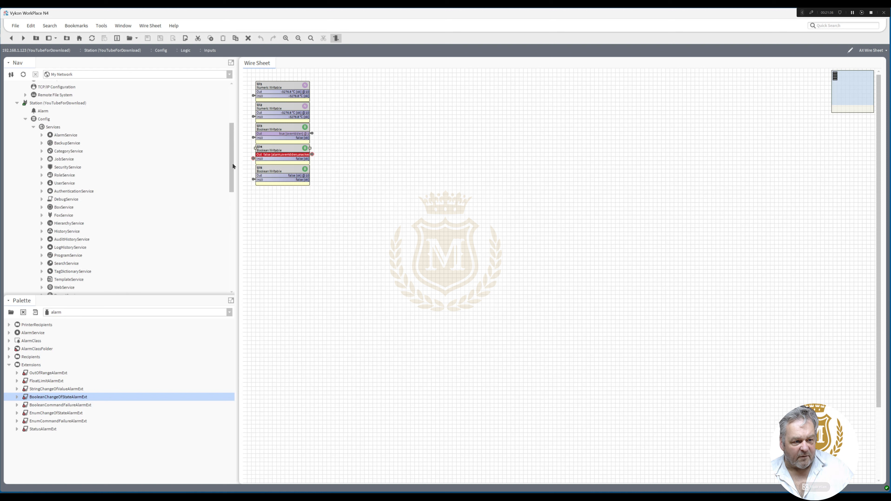
double_click(66, 135)
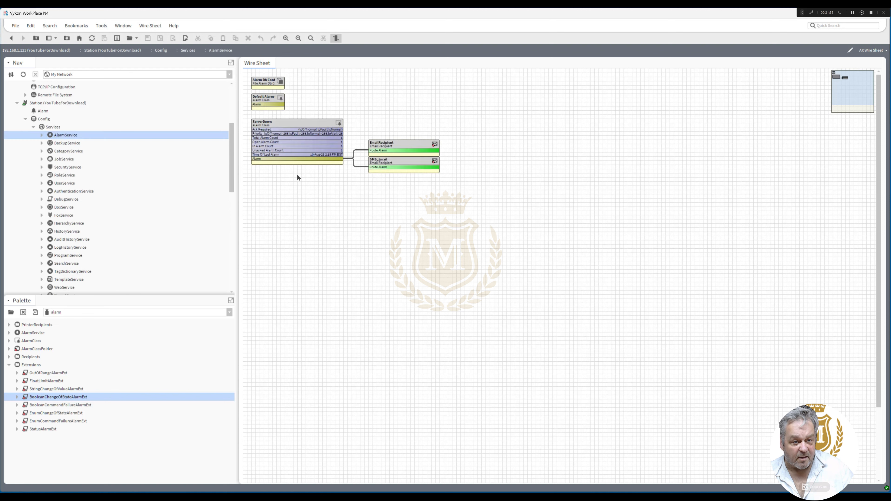
left_click_drag(484, 198, 281, 201)
Pin the Default Alarm Class's Total, Open, In and Unacked Alarm Count slots and its Time Of Last Alarm slot
left_click(266, 101)
right_click(265, 102)
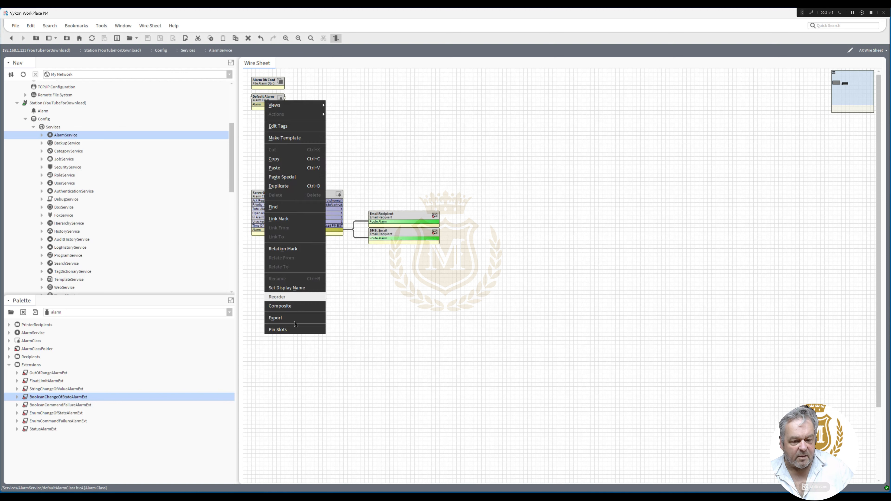
left_click(291, 329)
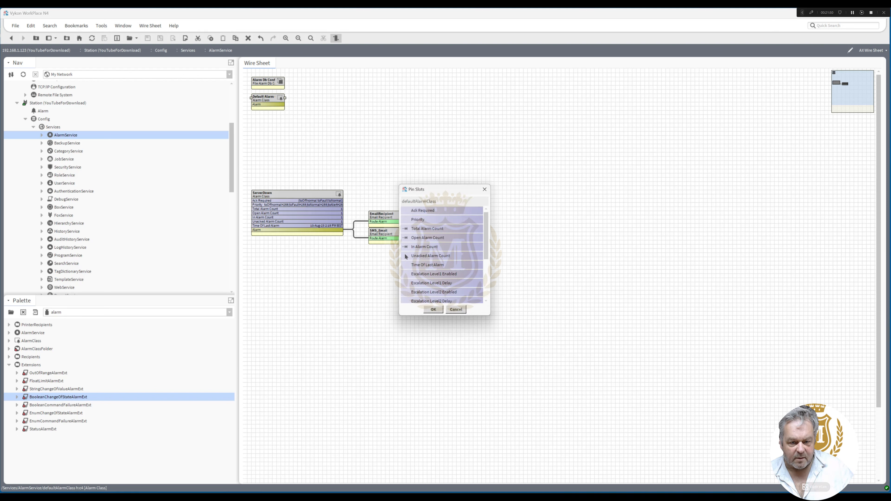
left_click(431, 309)
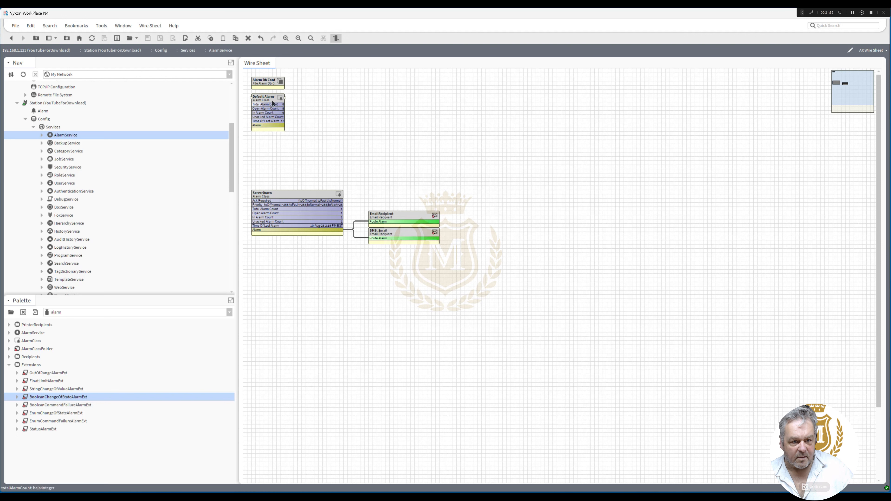
Widen the Default Alarm Class block, link its Alarm output to EmailRecipient's Route Alarm, and place the block just above ServerDown
left_click_drag(286, 97, 371, 221)
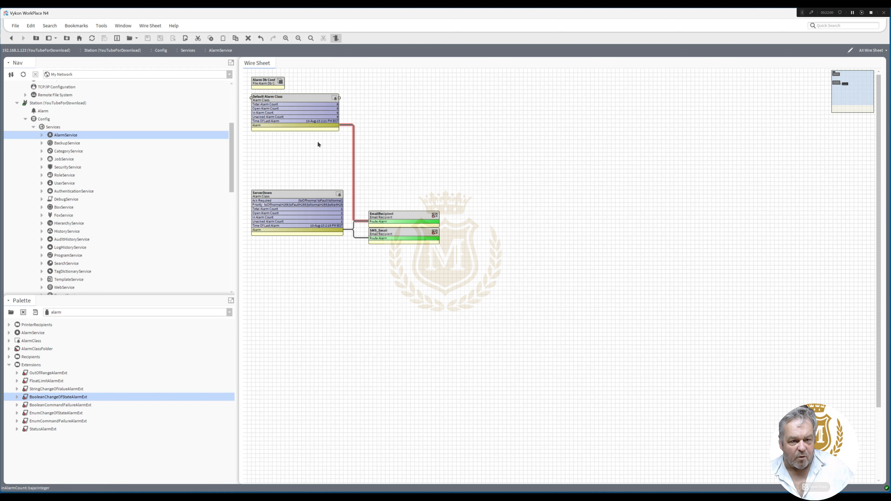
left_click_drag(303, 98, 308, 150)
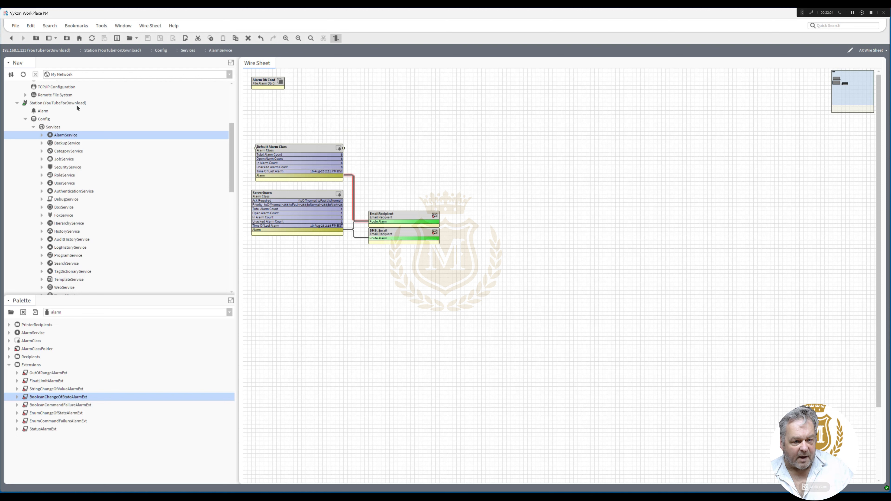
Go back to the Inputs wire sheet and override UI4 with the Emergency Active action
left_click(11, 38)
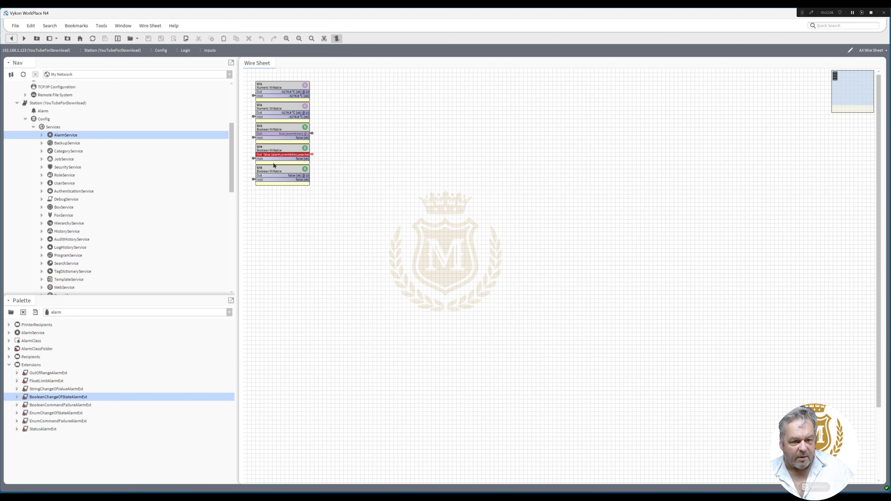
right_click(280, 150)
mouse_move(292, 162)
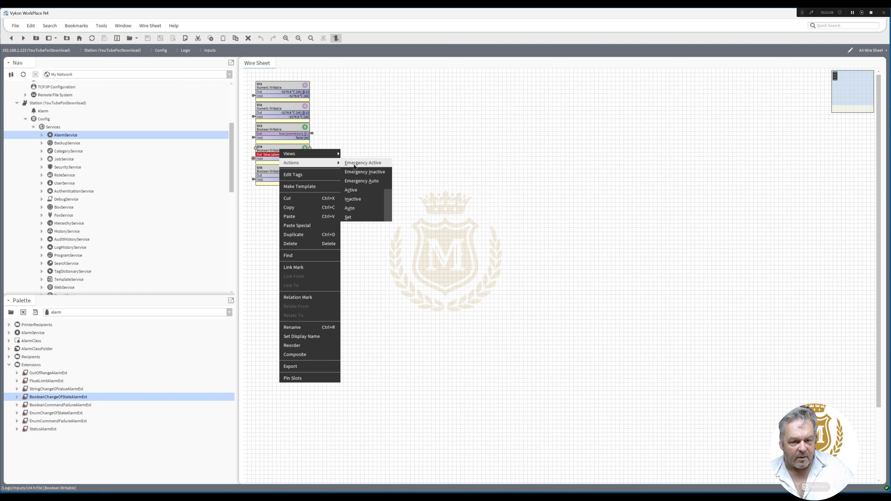
left_click(354, 165)
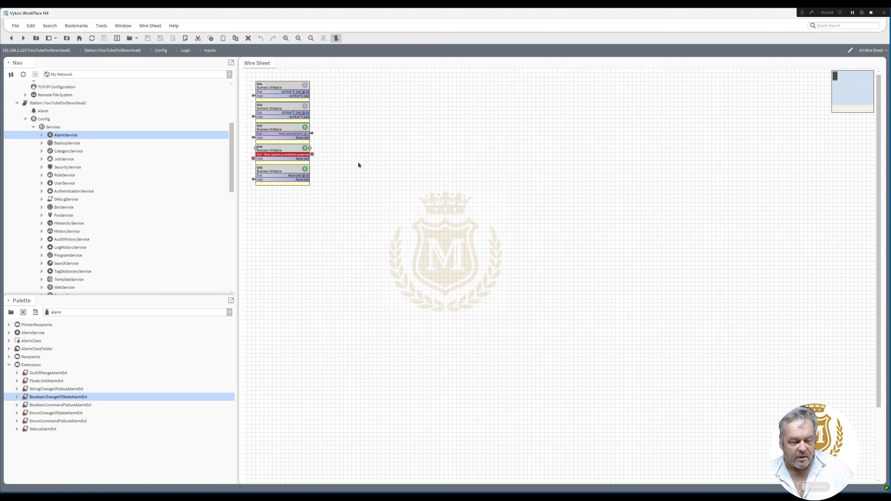
Override UI4 on the Inputs wire sheet with the Emergency Inactive action
right_click(281, 153)
mouse_move(300, 165)
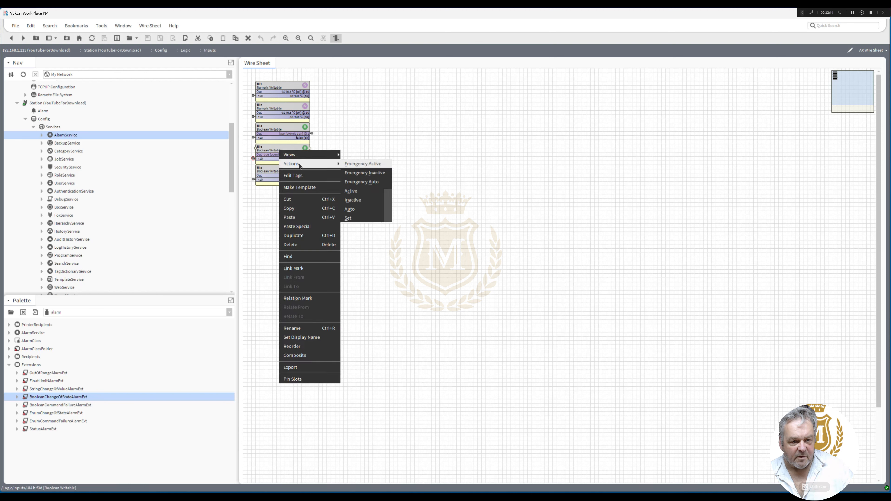
left_click(363, 172)
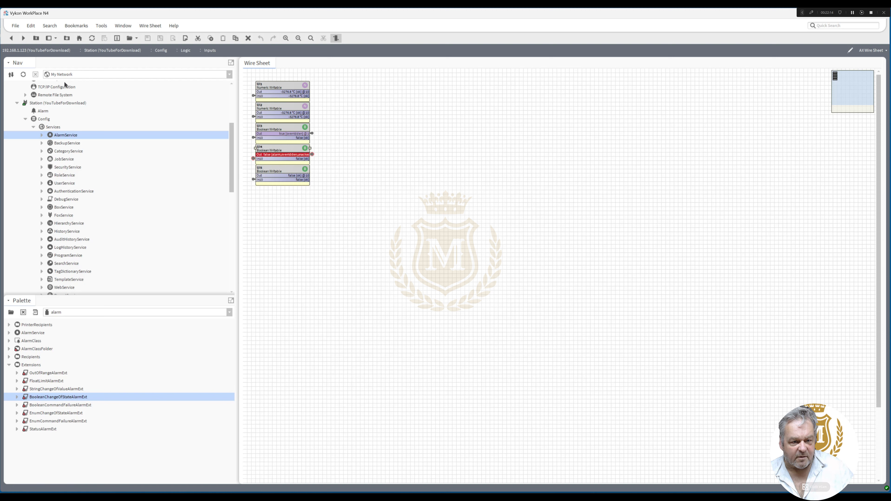
Open the EmailService's OutgoingAccount properties and check the Queue Size and Number Sent values
left_click(12, 38)
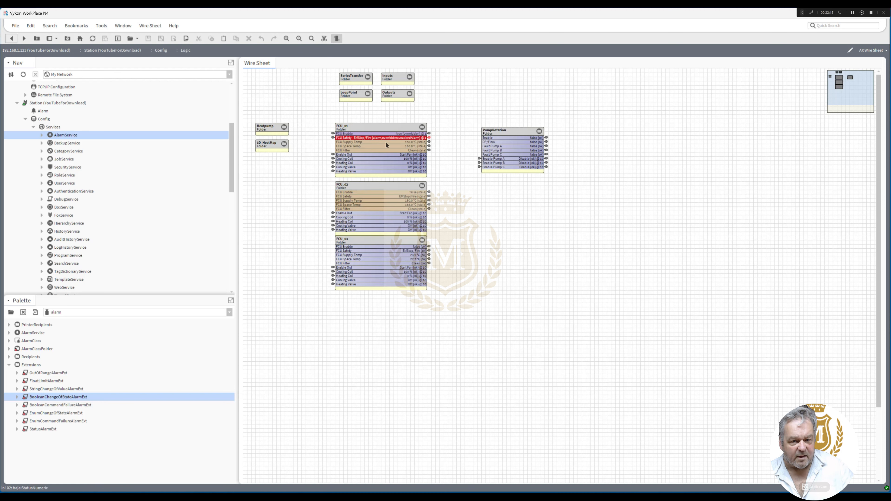
left_click_drag(229, 159, 232, 204)
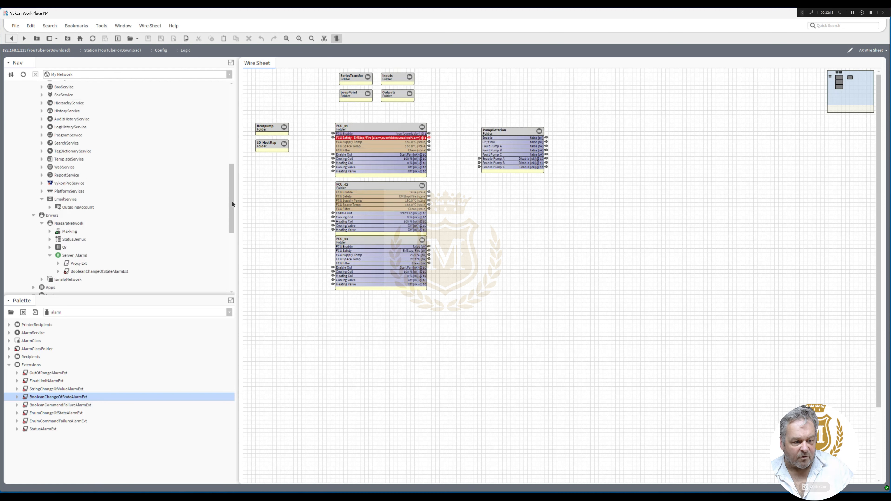
double_click(80, 207)
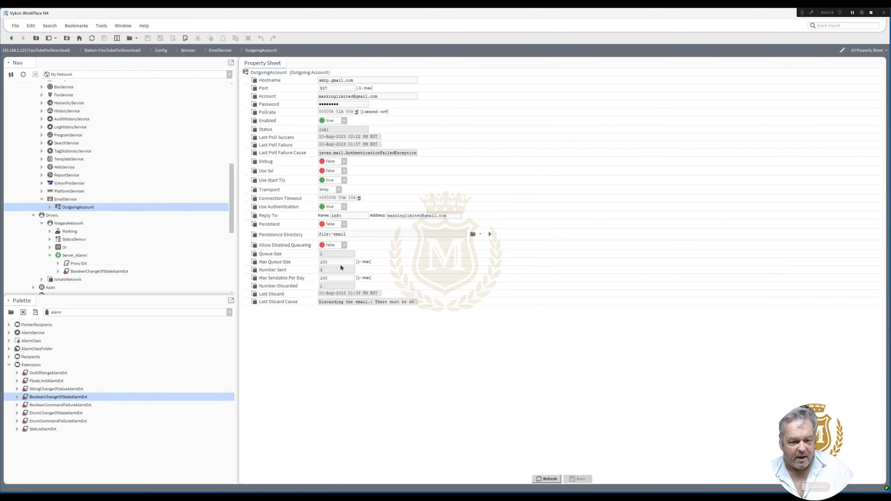
double_click(327, 254)
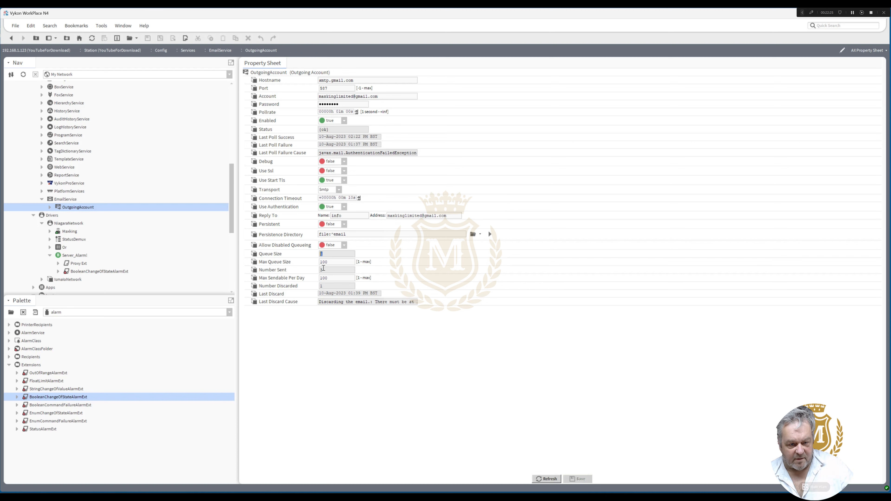
Leave the OutgoingAccount properties and return to the AlarmService wire sheet
left_click(11, 38)
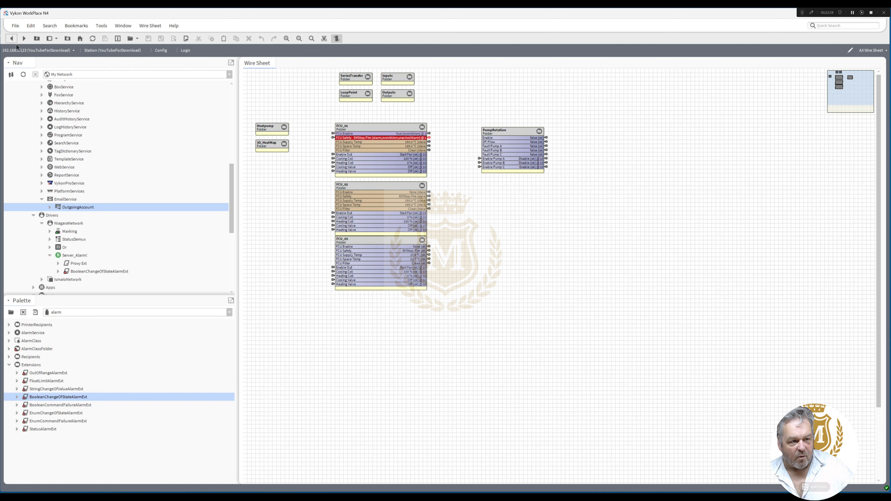
left_click(10, 39)
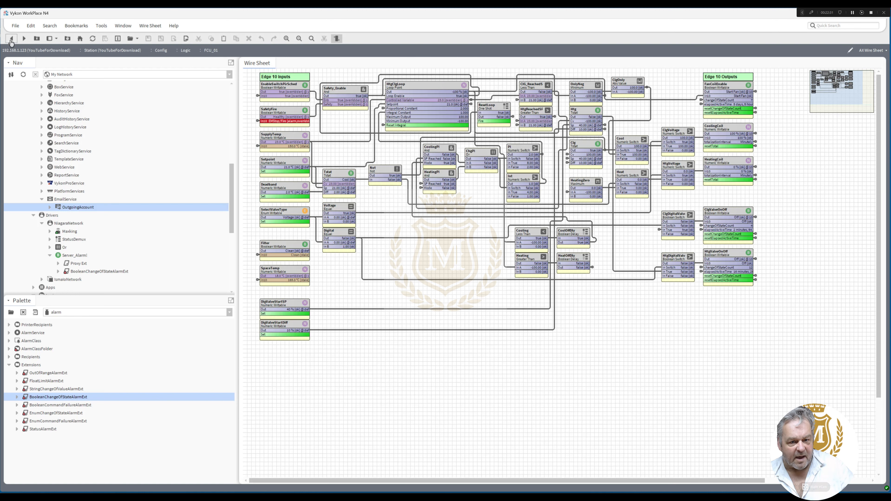
left_click(11, 39)
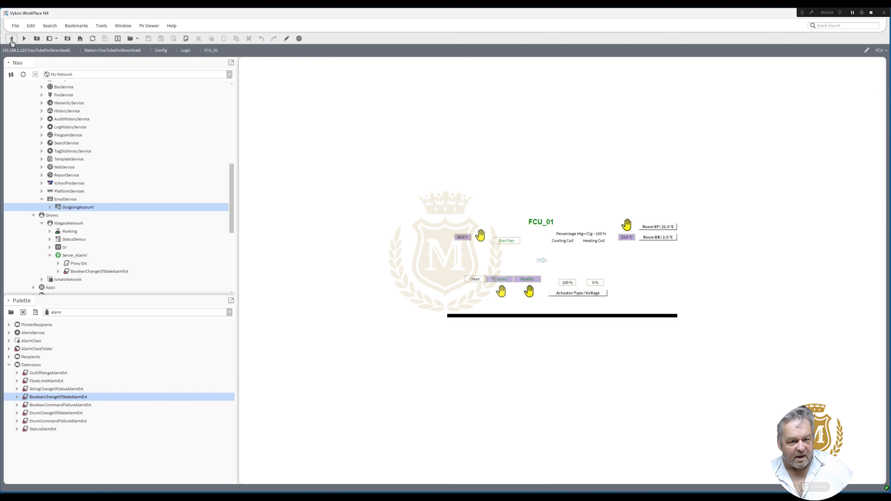
left_click(11, 39)
left_click(12, 39)
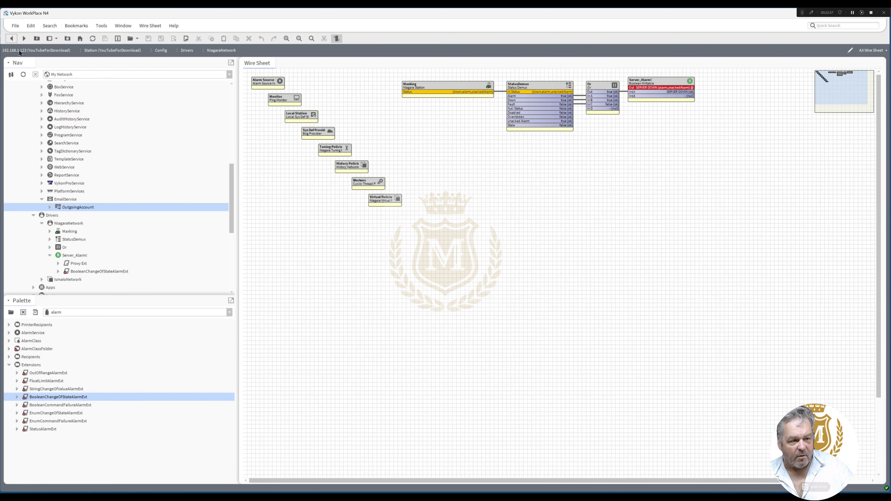
left_click_drag(230, 208, 239, 146)
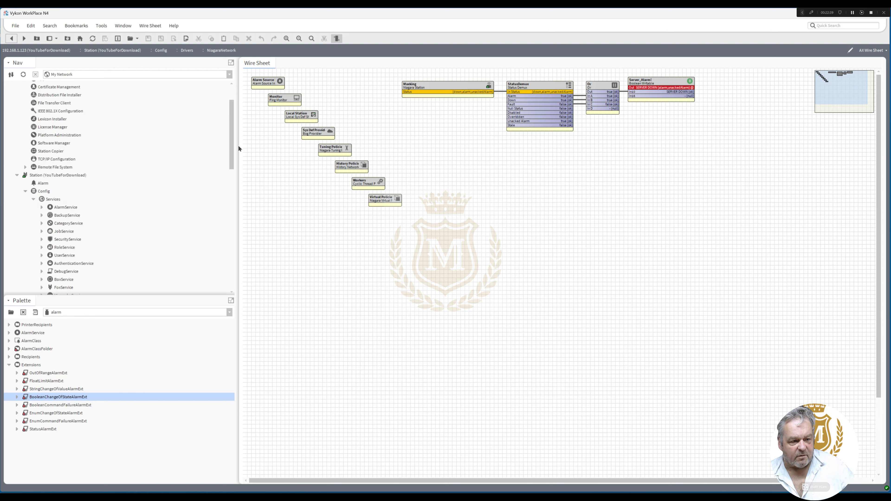
double_click(66, 200)
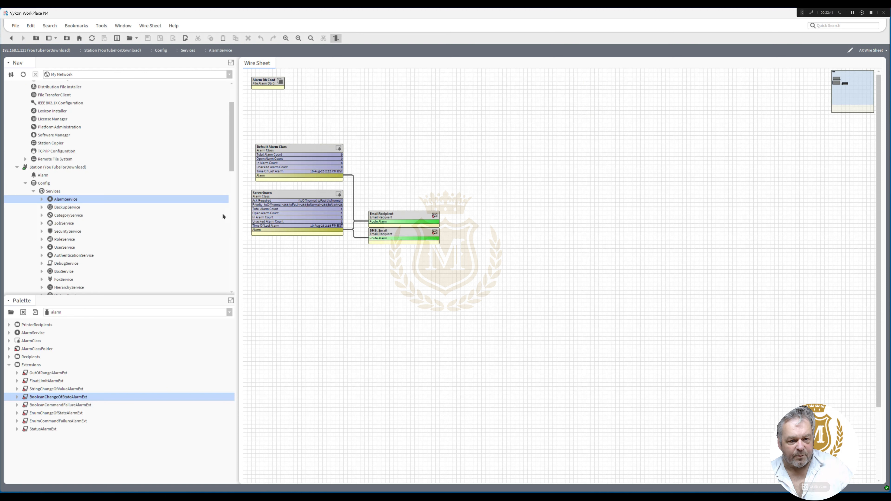
Move the SMS_Email block slightly down from EmailRecipient and align the Default Alarm Class block with ServerDown's left edge
left_click(313, 150)
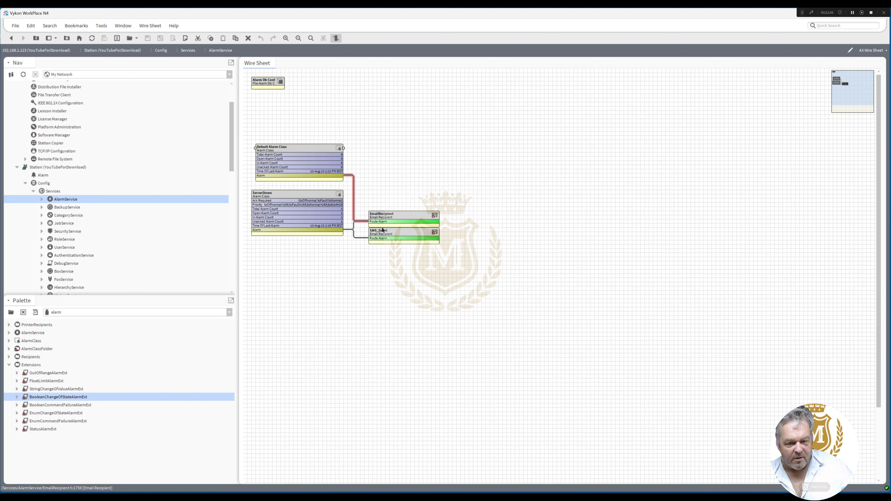
mouse_move(391, 233)
left_mouse_down()
mouse_move(392, 245)
mouse_move(392, 235)
left_mouse_up()
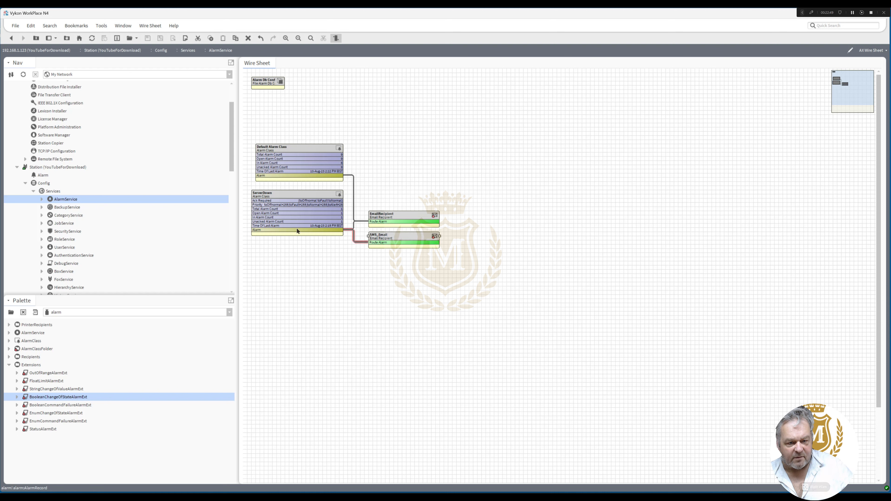
left_click(280, 211)
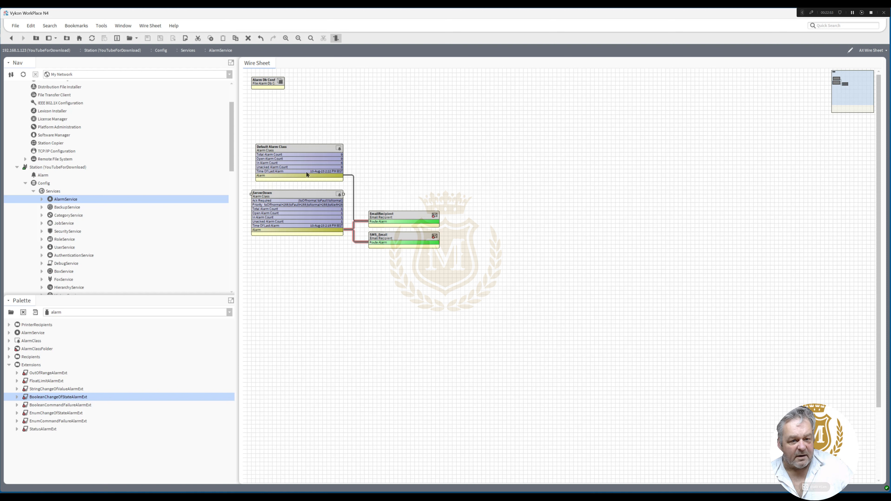
left_click_drag(301, 147, 342, 151)
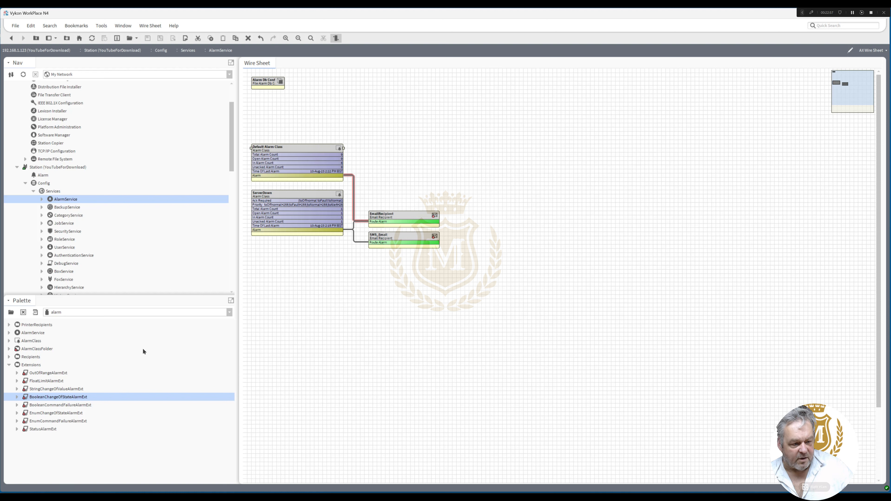
Add a ConsoleRecipient above EmailRecipient and link the Alarm outputs of Default Alarm Class and ServerDown to its Route Alarm
left_click(10, 357)
left_click(45, 366)
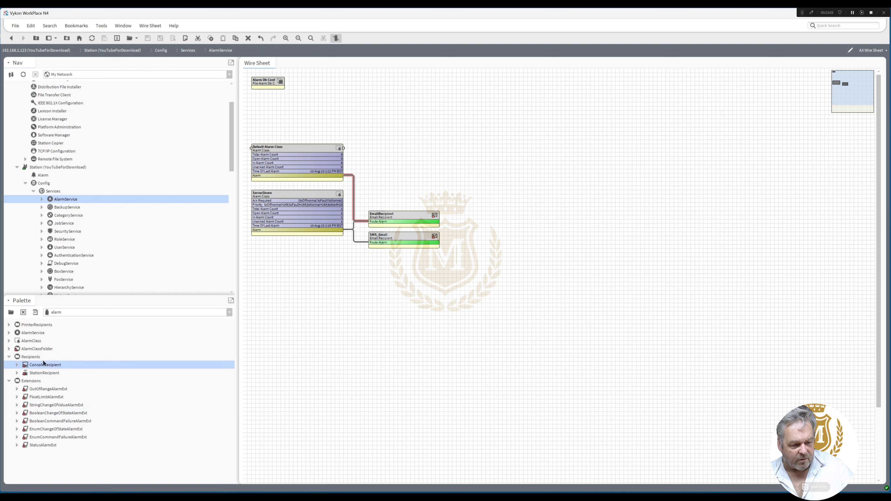
left_click_drag(44, 369, 401, 192)
left_click(427, 264)
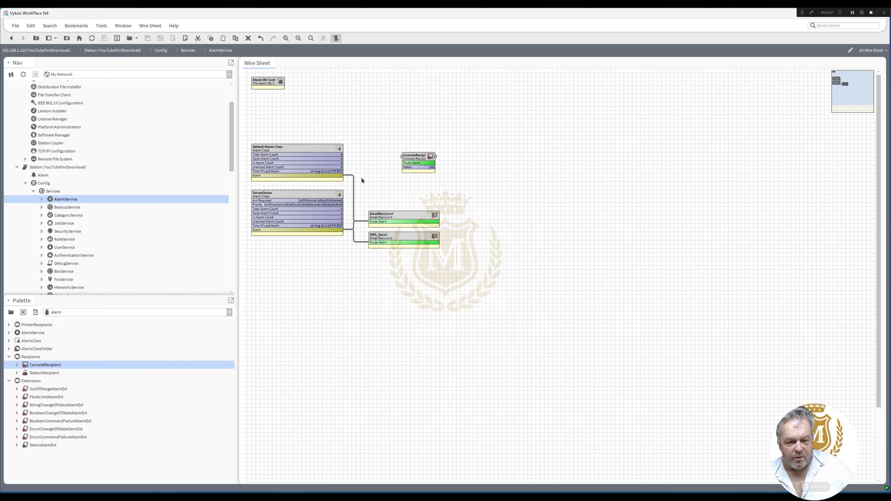
left_click_drag(337, 175, 405, 163)
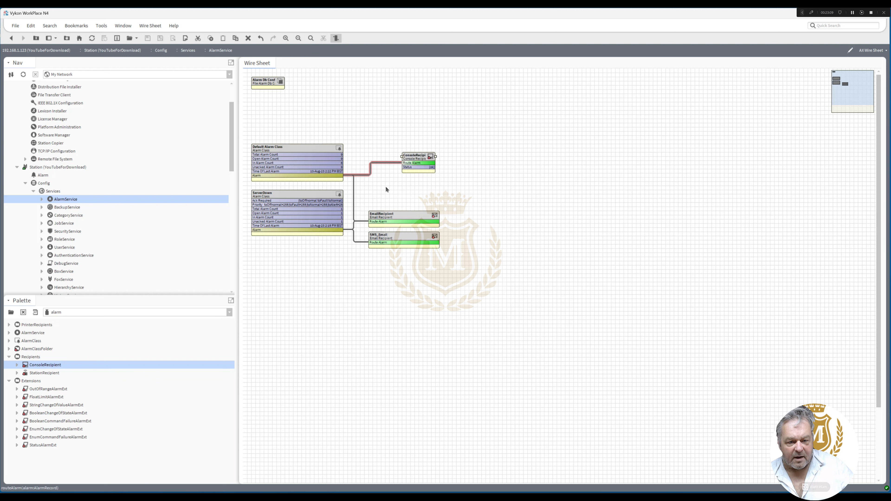
left_click_drag(338, 230, 376, 156)
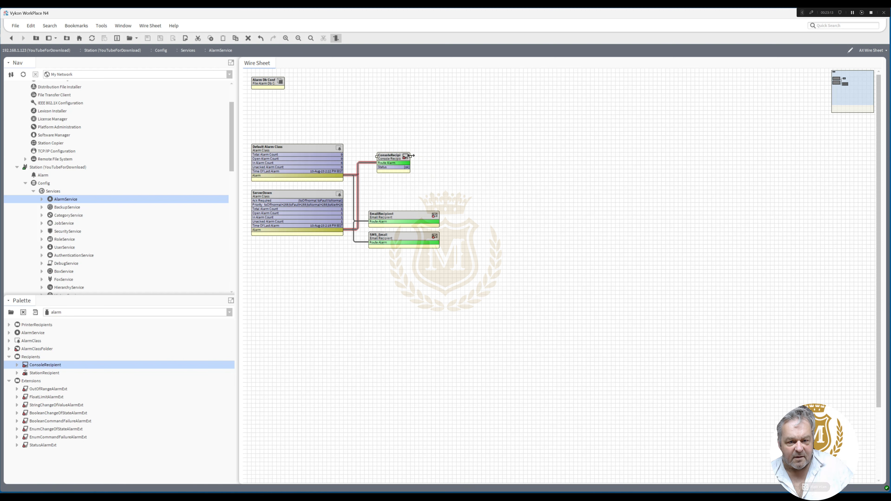
Widen the ConsoleRecipient block, open its alarm console, and acknowledge all the open alarms listed
double_click(421, 155)
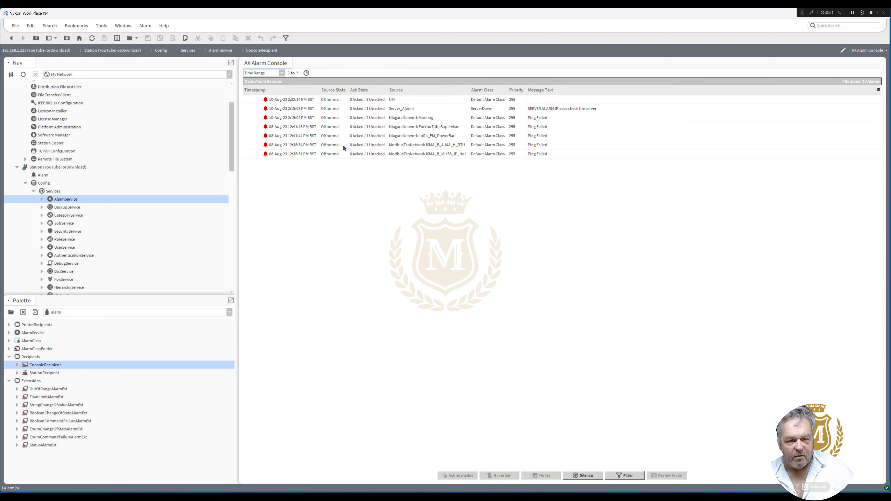
left_click(305, 154)
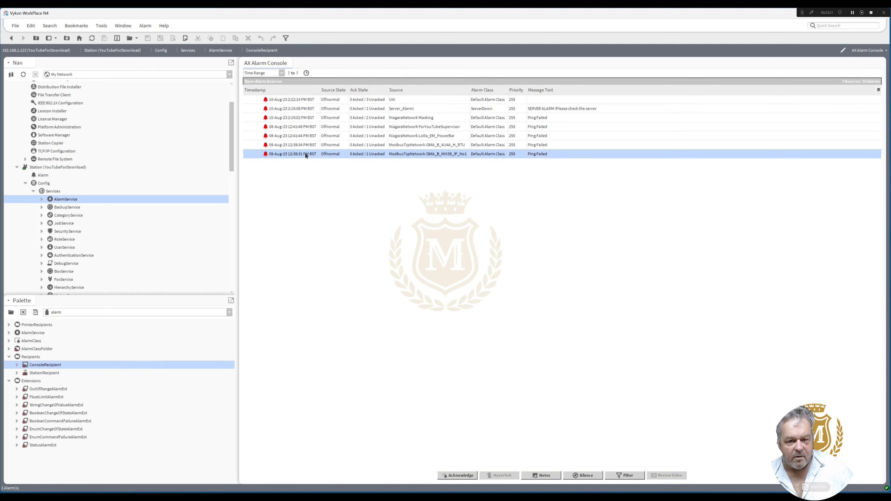
left_click(309, 100, "shift")
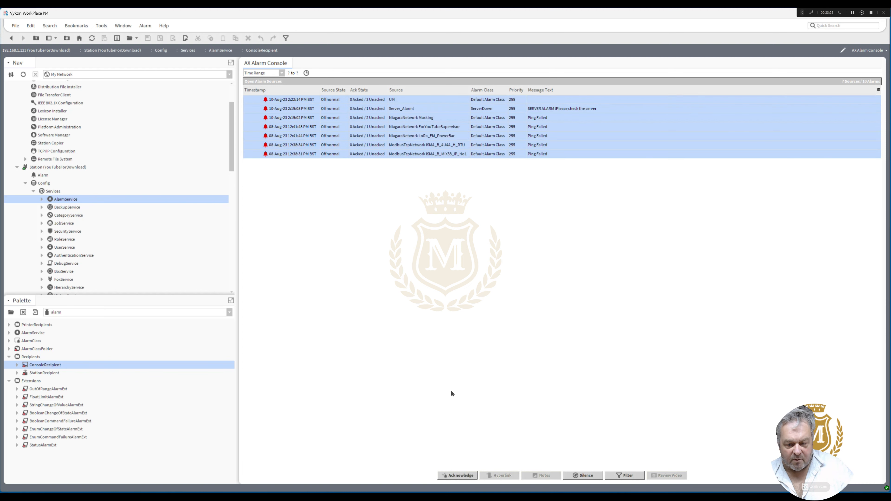
left_click(458, 476)
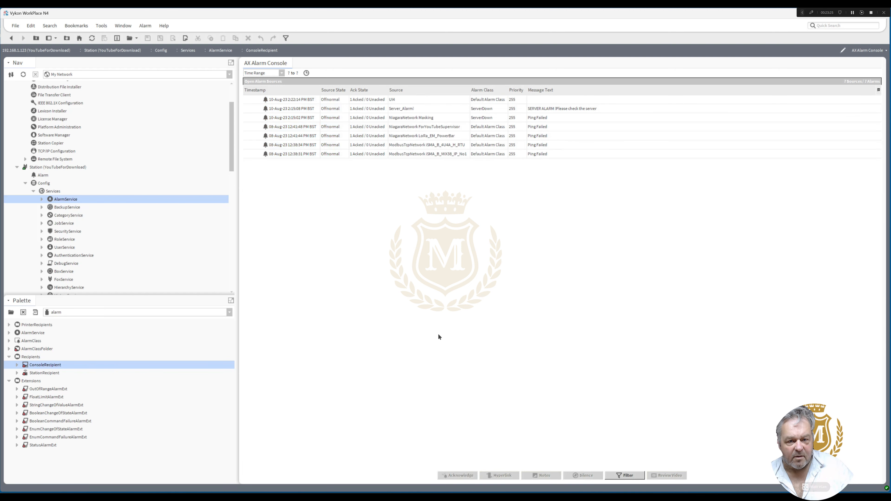
Open the NiagaraNetwork's Station Manager and enlarge the Database pane to cover the Discovered list
left_click(14, 39)
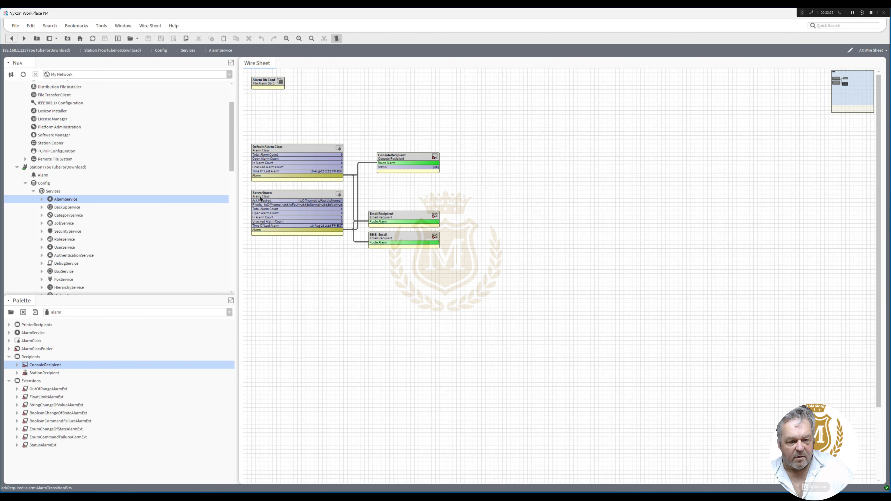
left_click_drag(233, 168, 237, 235)
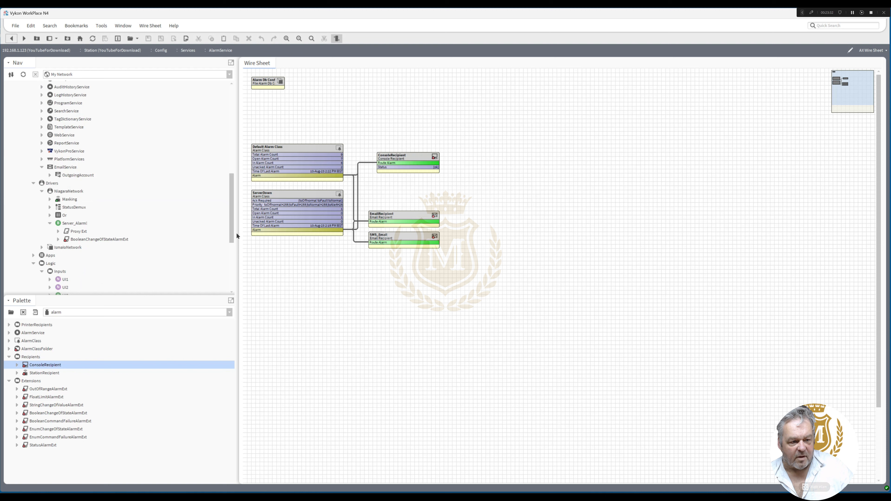
double_click(69, 191)
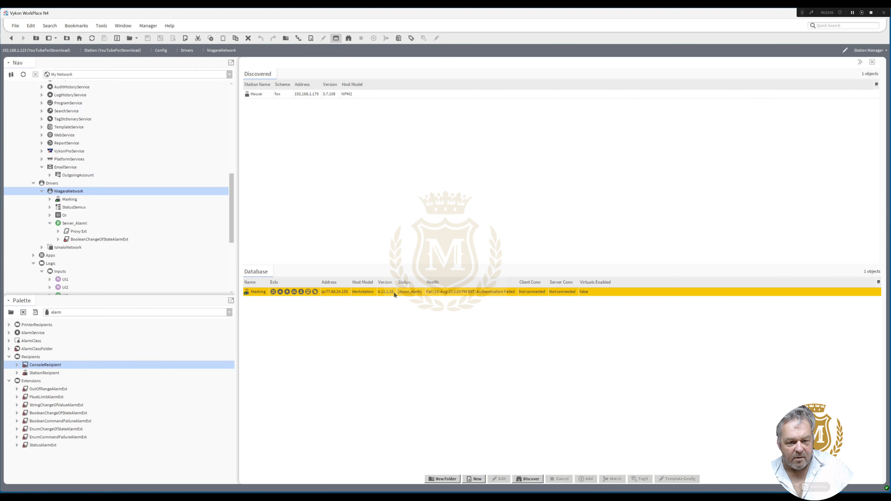
left_click(394, 291)
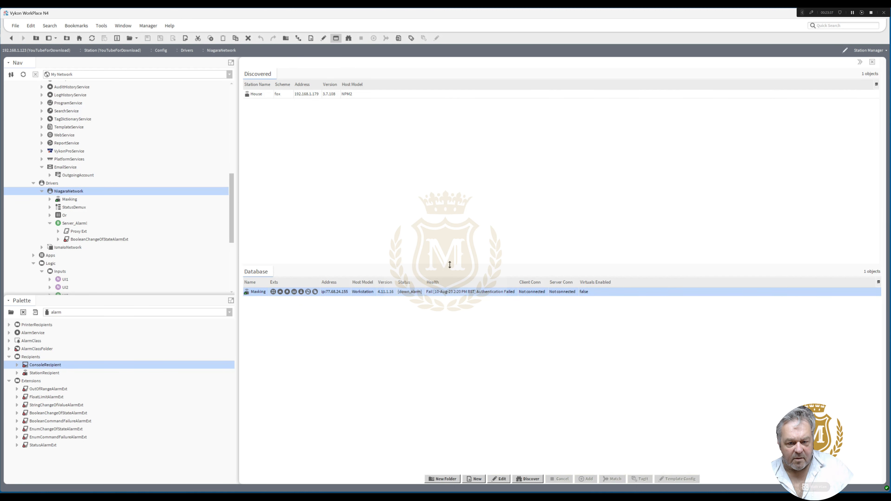
left_click_drag(450, 265, 440, 69)
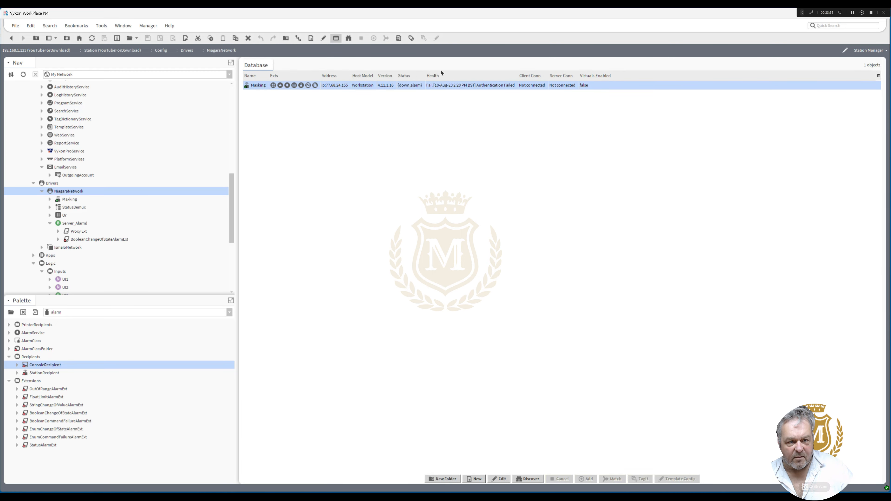
Edit the Masking station's credentials, correcting the username to admin and entering the account password, and ping the station
double_click(420, 85)
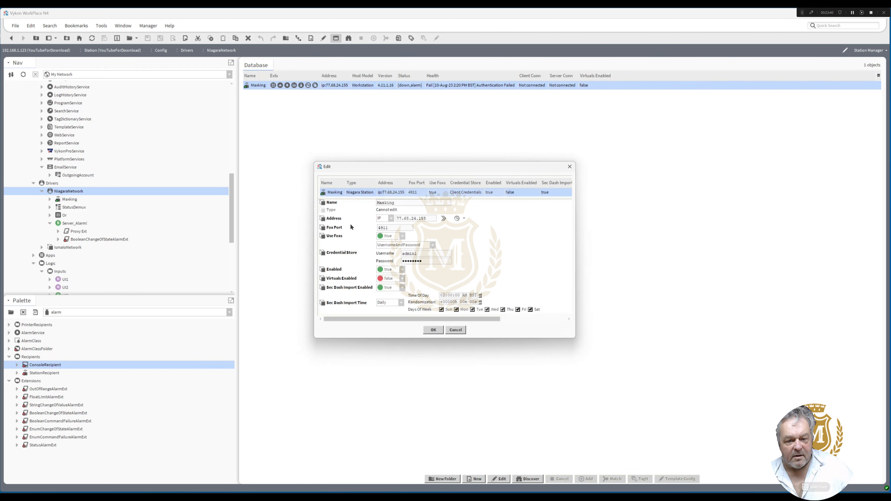
left_click(422, 253)
key("BackSpace")
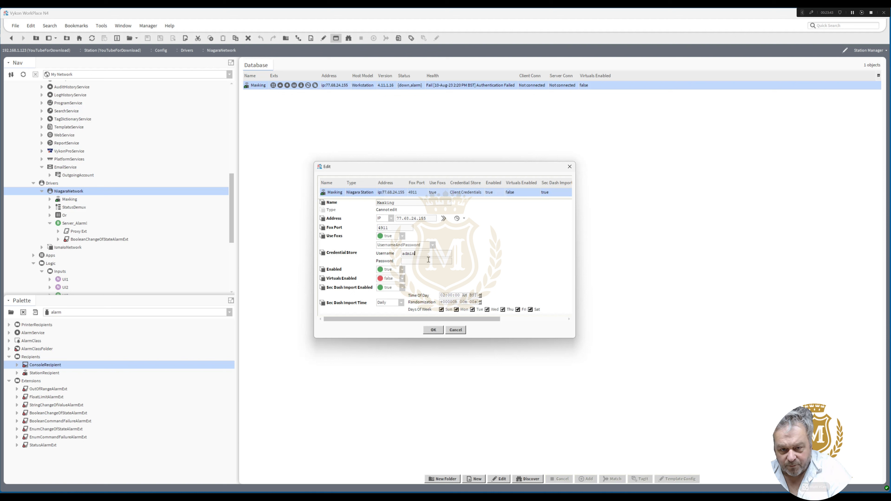
left_click(429, 261)
type("•••••••••••")
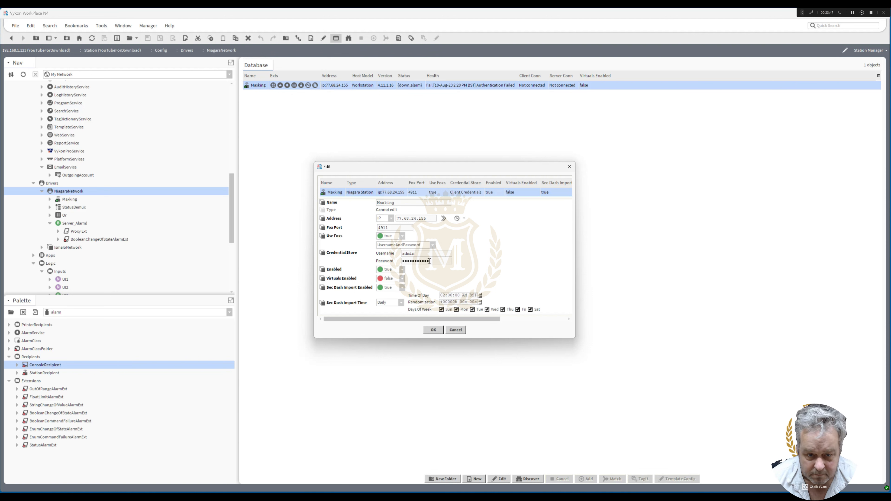
left_click(433, 330)
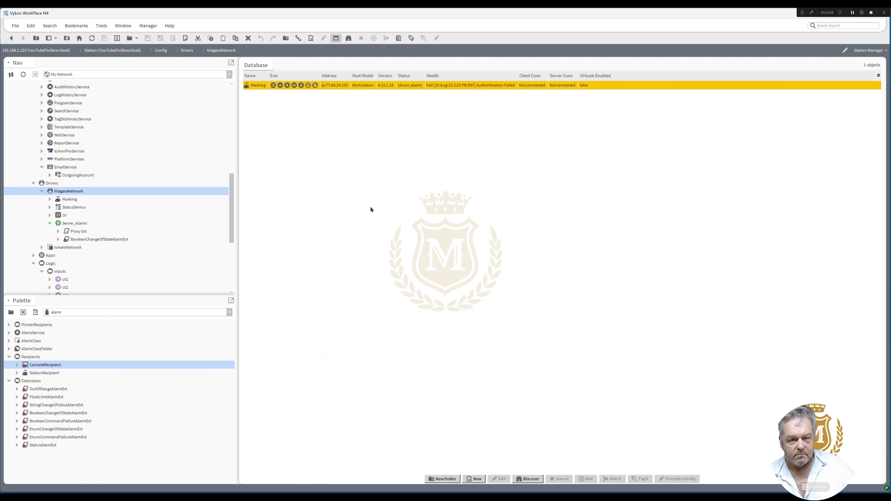
right_click(263, 87)
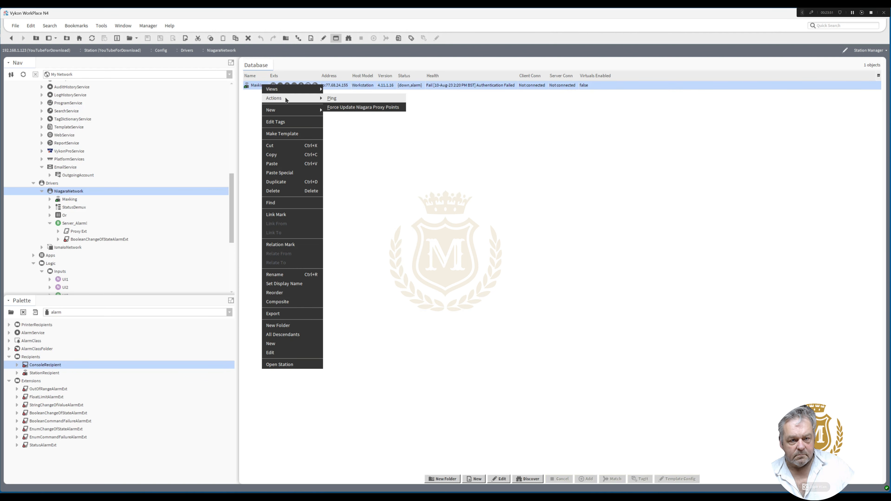
left_click(347, 138)
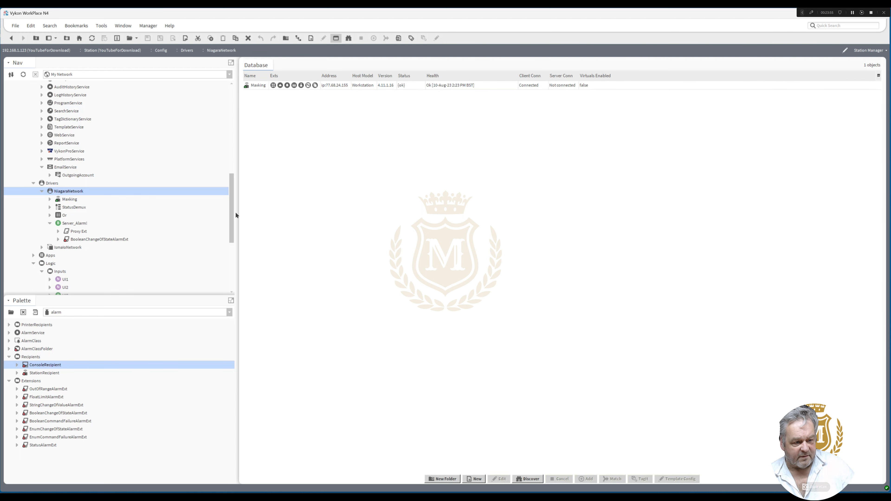
Open the NiagaraNetwork's AX Wire Sheet to check the Masking station's status and the Server_Alarm! logic
left_click_drag(230, 214, 232, 219)
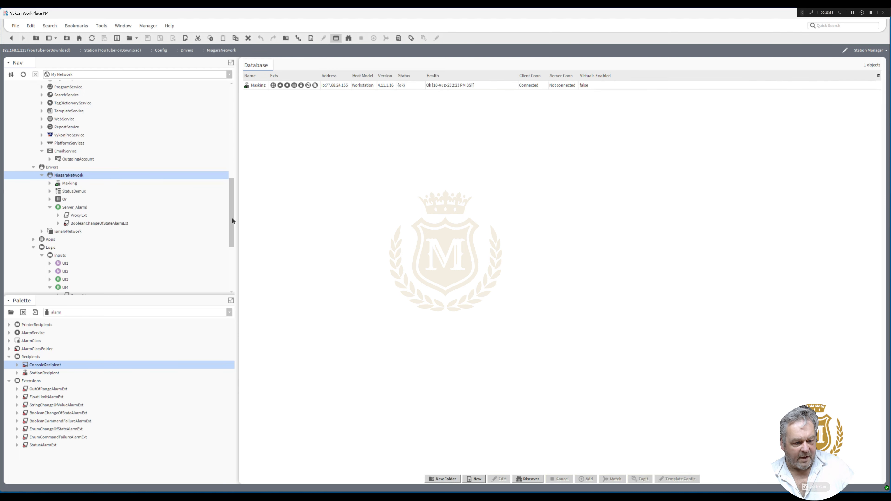
right_click(63, 177)
mouse_move(91, 178)
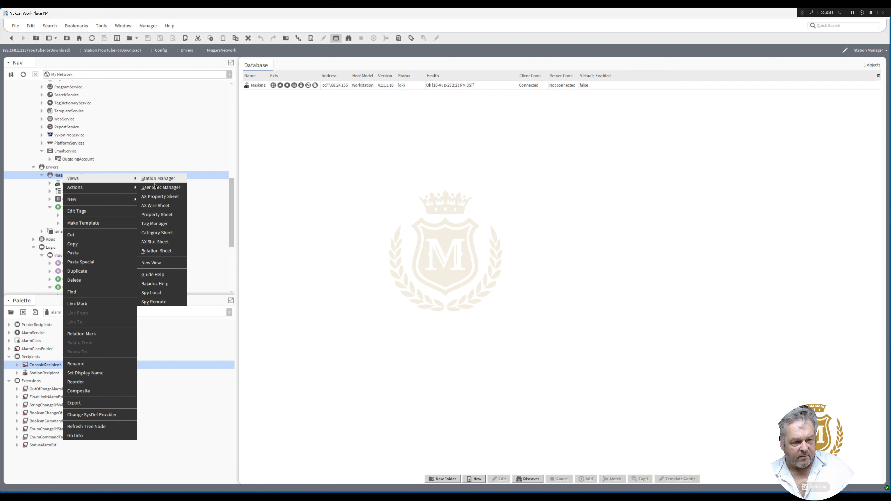
left_click(155, 201)
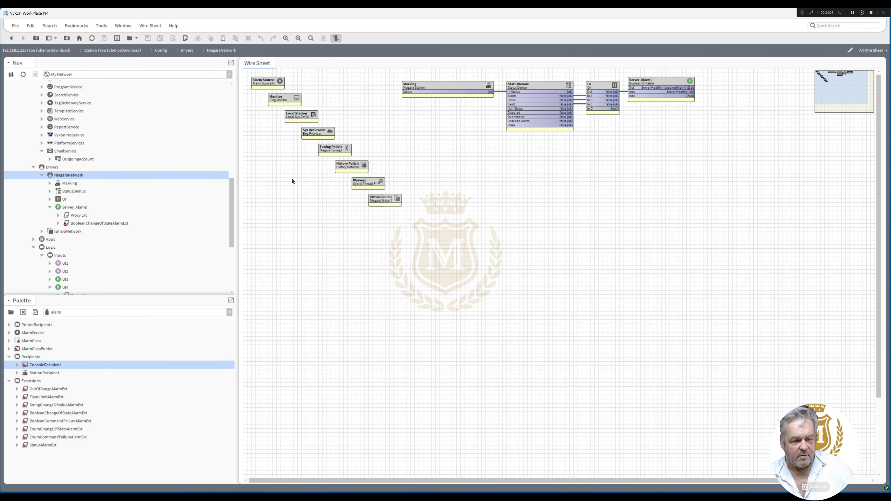
Open the wire sheet of the Inputs folder under Logic and apply the Emergency Active action to UI4
left_click_drag(231, 194, 235, 219)
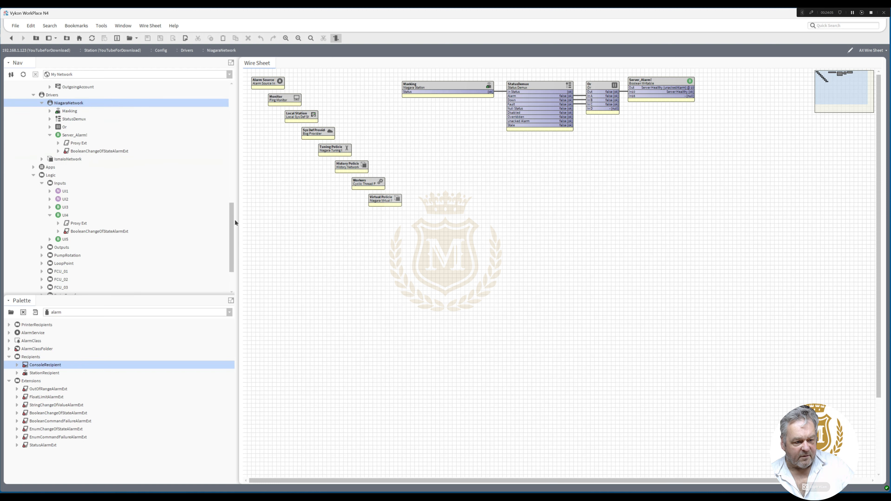
double_click(59, 183)
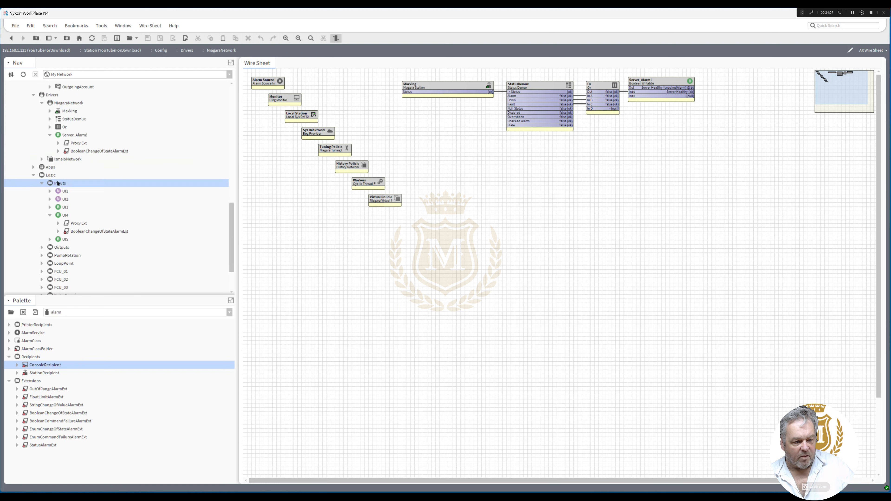
right_click(285, 150)
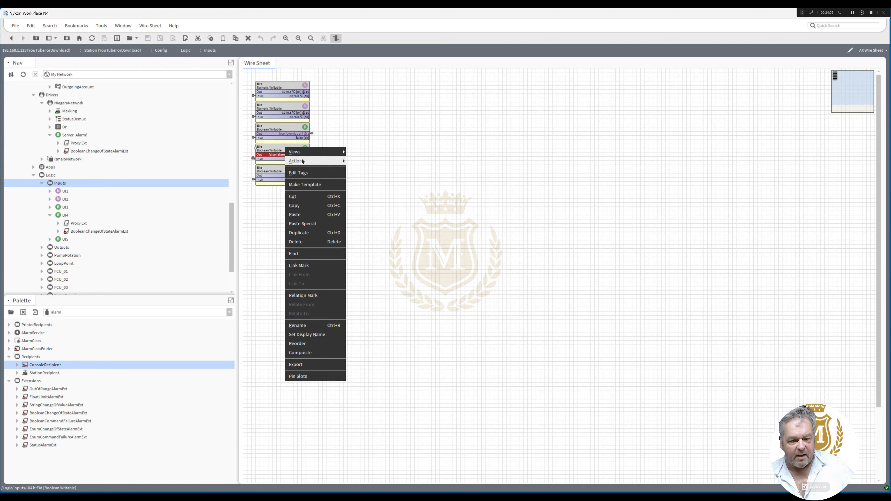
left_click(360, 178)
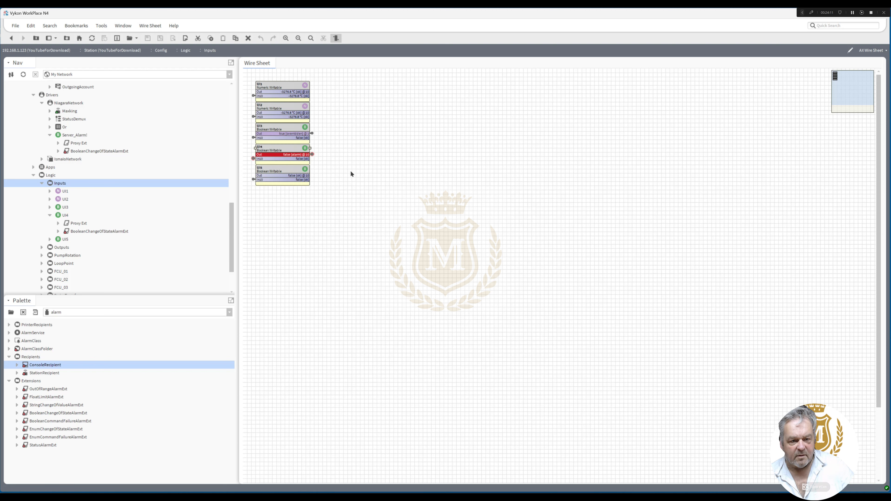
right_click(286, 147)
mouse_move(304, 161)
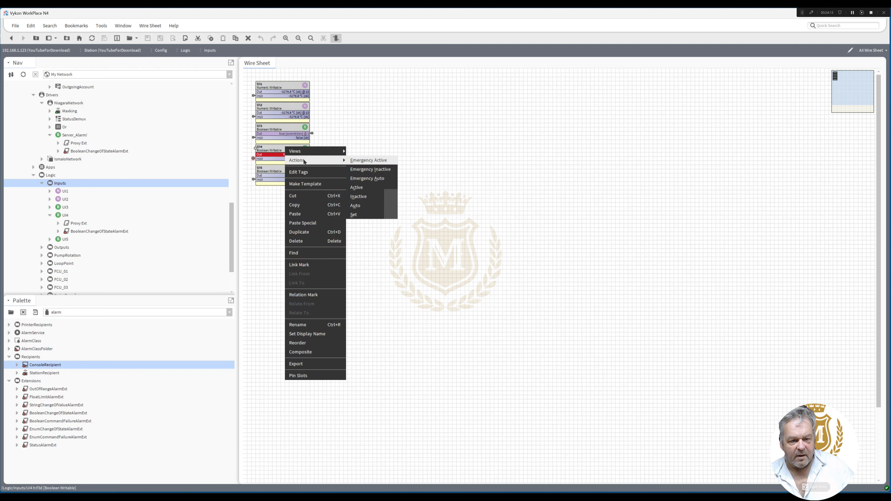
left_click(368, 160)
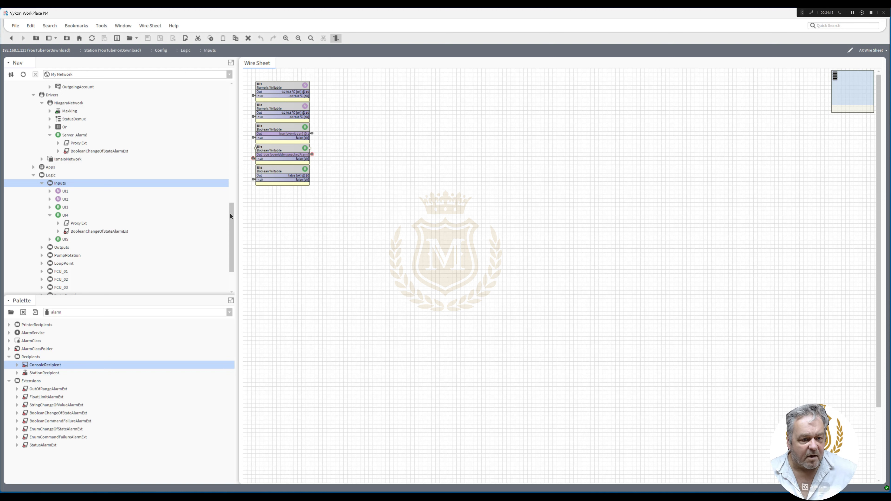
Open the AlarmService's ConsoleRecipient alarm console and acknowledge the unacknowledged UI4, Server_Alarm! and NiagaraNetwork Masking alarms
left_click_drag(230, 212, 237, 139)
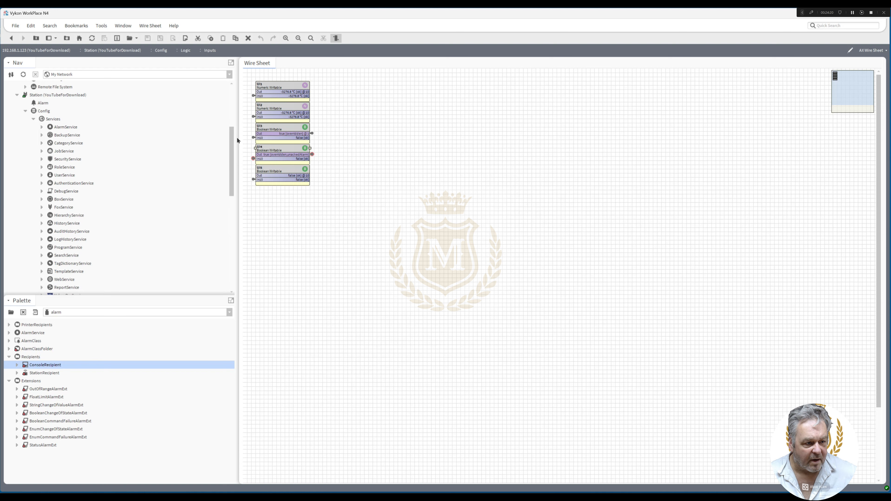
double_click(65, 127)
double_click(415, 157)
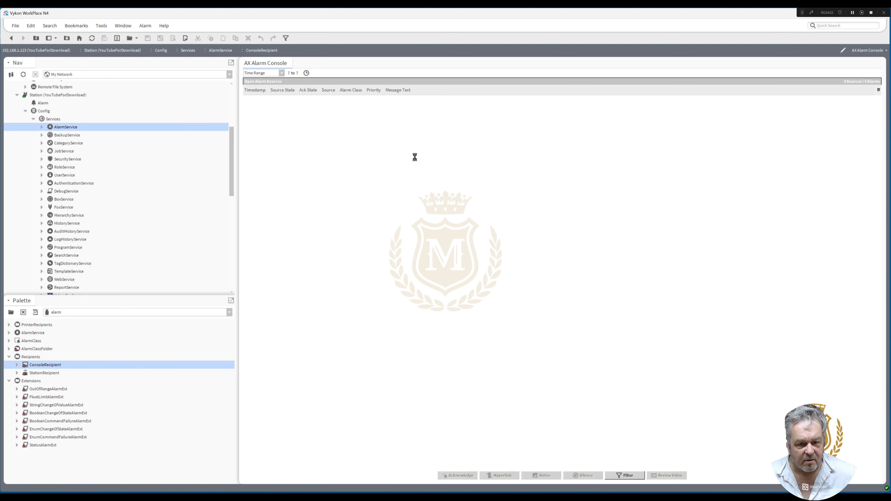
left_click(287, 102)
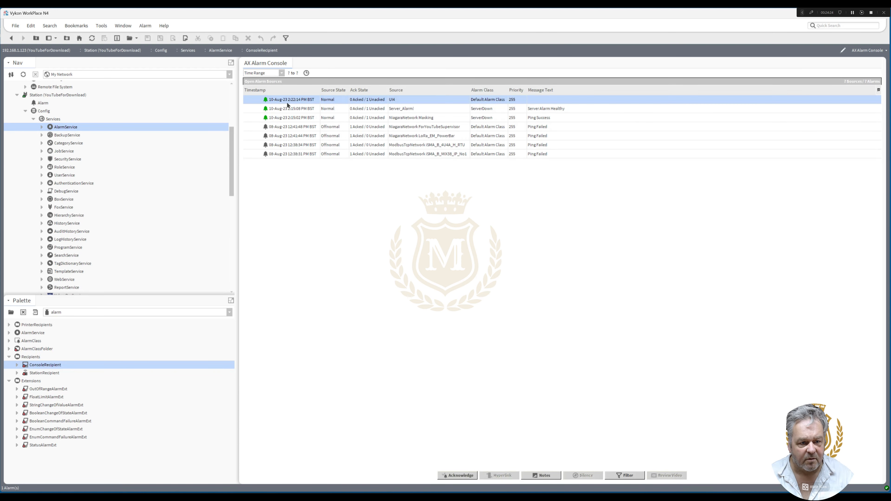
left_click(289, 119, "shift")
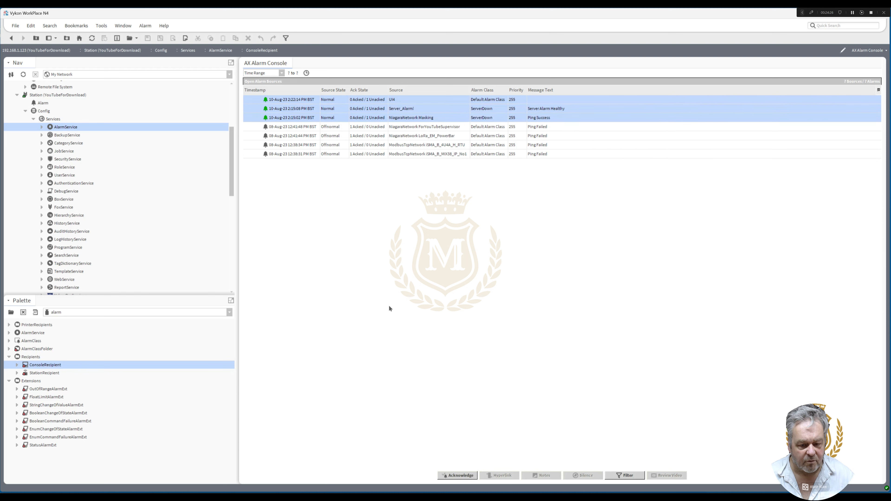
left_click(459, 475)
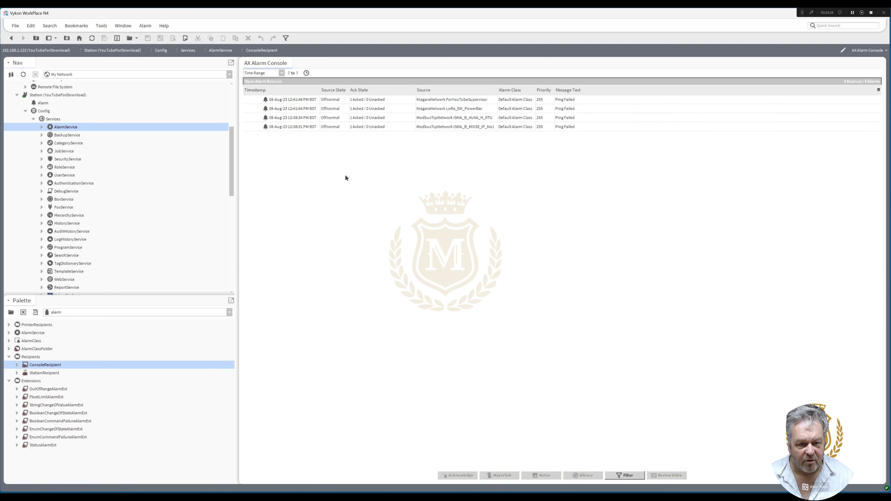
Clear the four remaining Ping Failed alarms from the alarm console
left_click(309, 99)
left_click(301, 123, "shift")
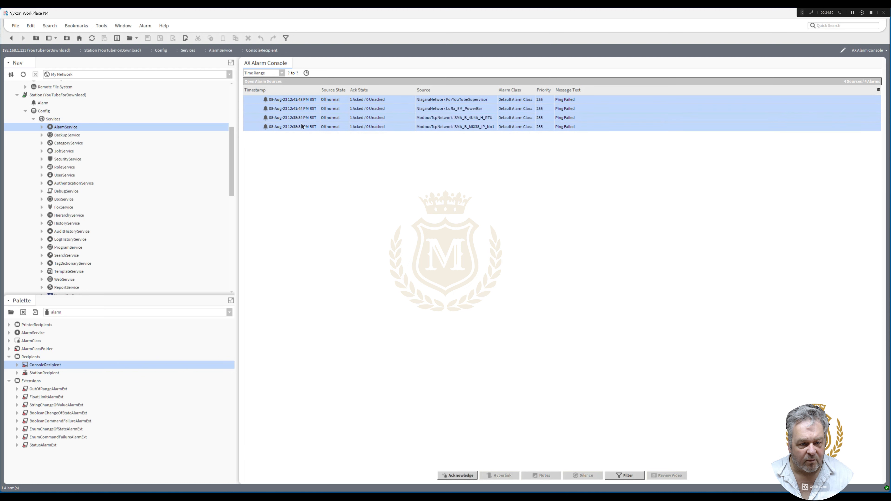
right_click(301, 123)
left_click(321, 172)
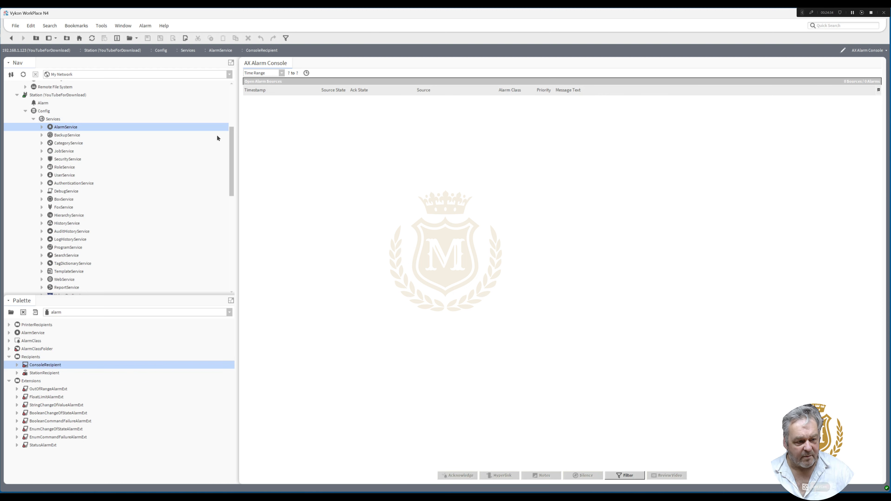
Return to the AlarmService wire sheet, then align the ConsoleRecipient block with EmailRecipient's left edge and widen it to match
double_click(62, 128)
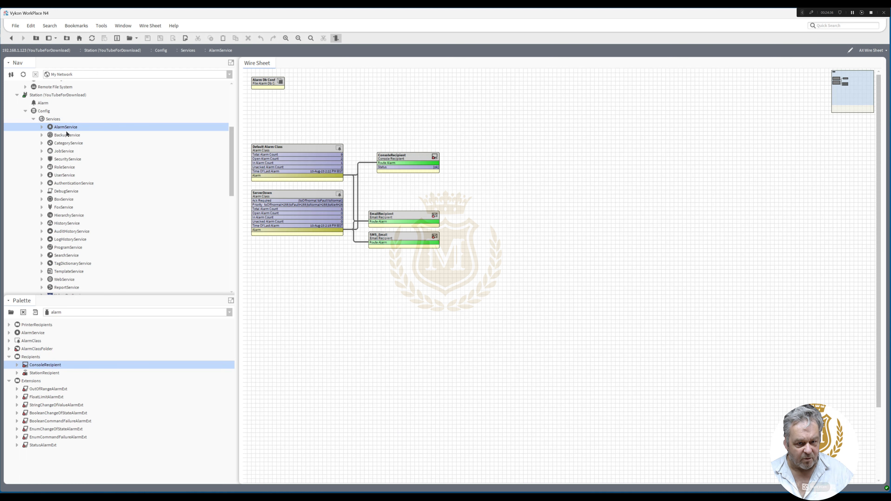
left_click(404, 158)
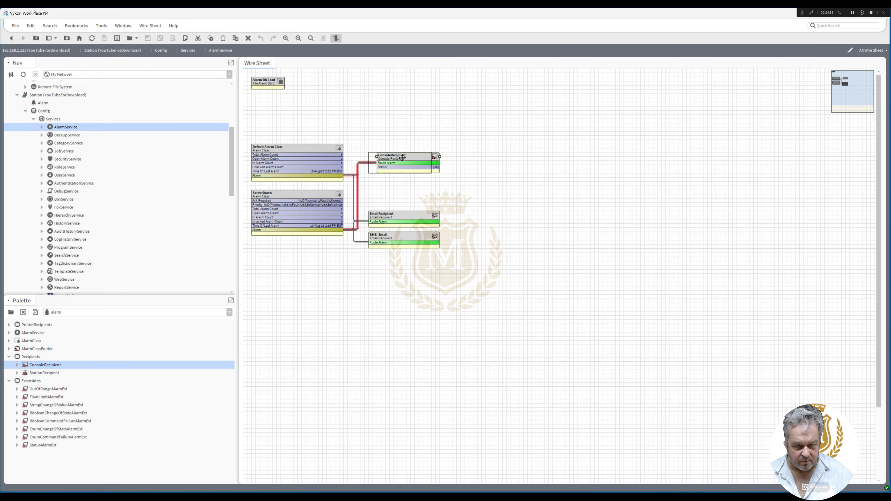
left_click_drag(402, 157, 441, 156)
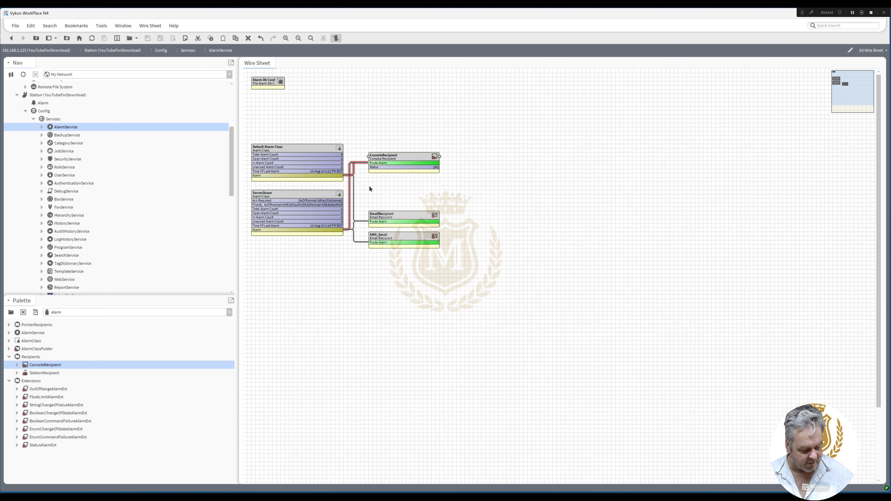